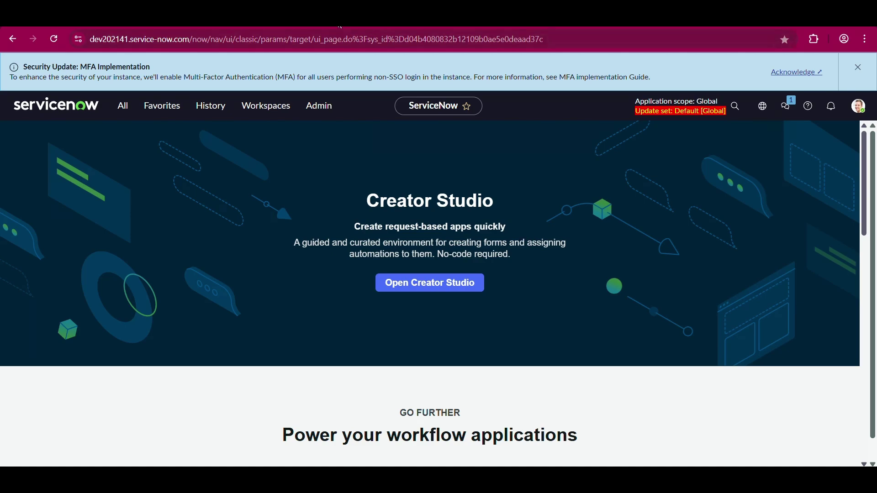
Switch to YouTube and look through the ServiceNow Integration playlist from Day 0 to Day 14.
click(341, 27)
scroll(536, 248, up, 15)
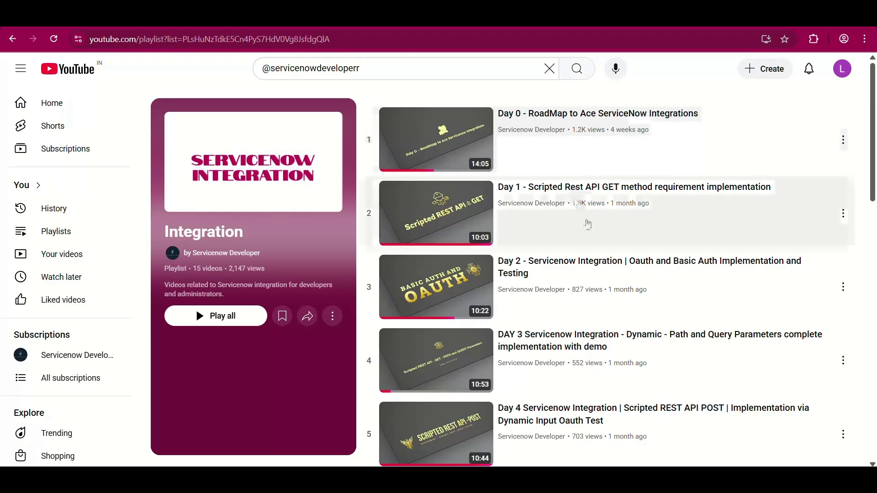
scroll(588, 227, down, 1)
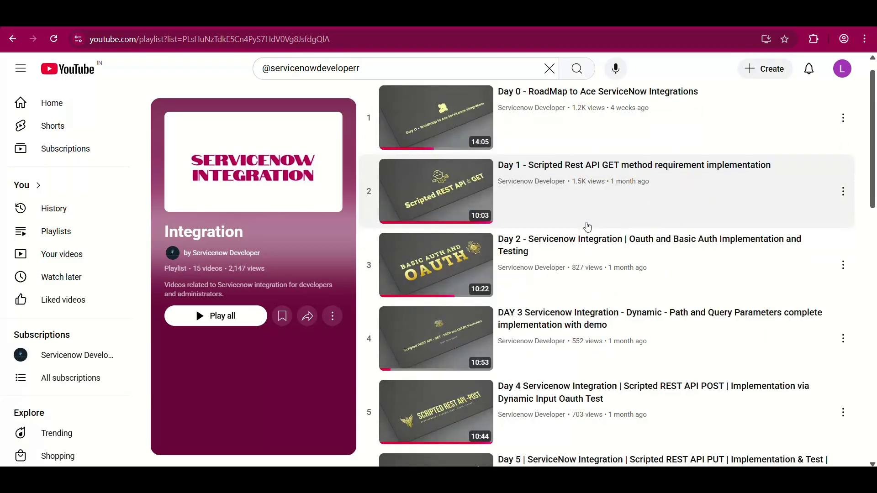
scroll(587, 227, down, 3)
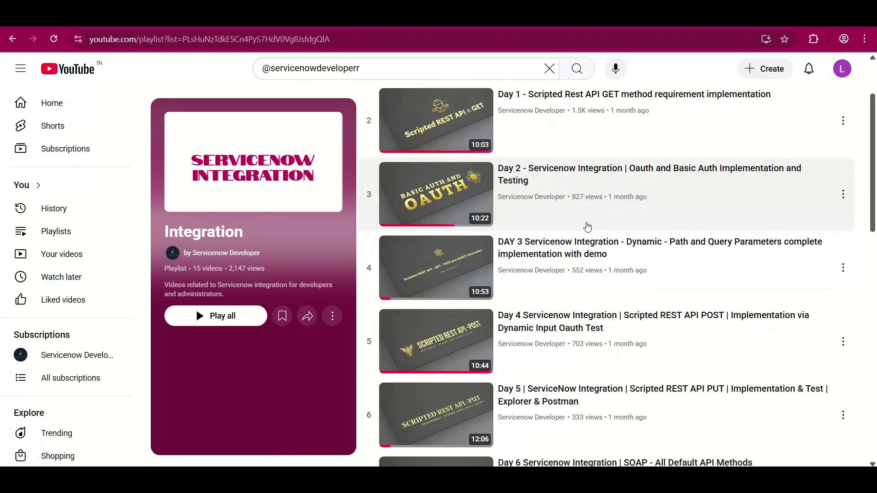
scroll(588, 227, down, 5)
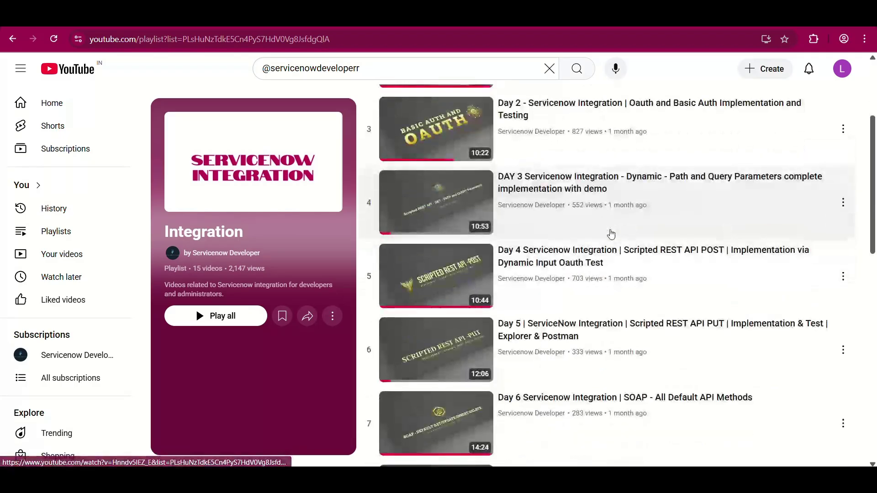
scroll(612, 235, down, 7)
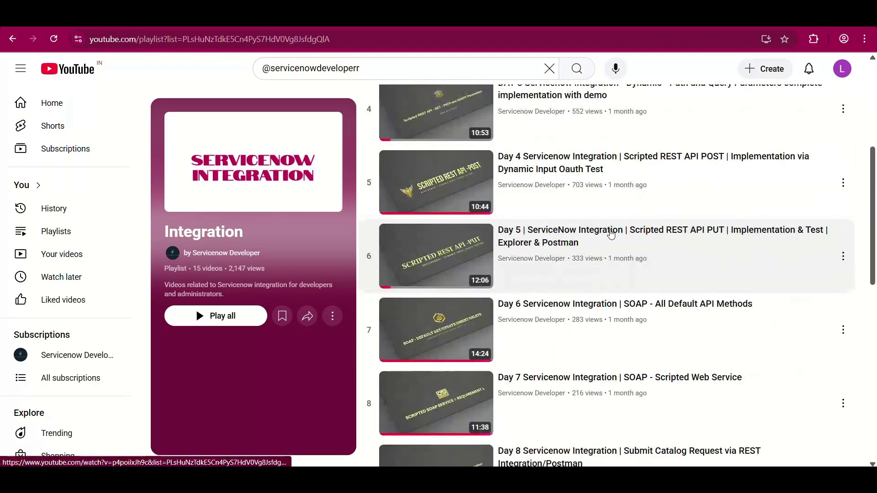
scroll(611, 235, down, 4)
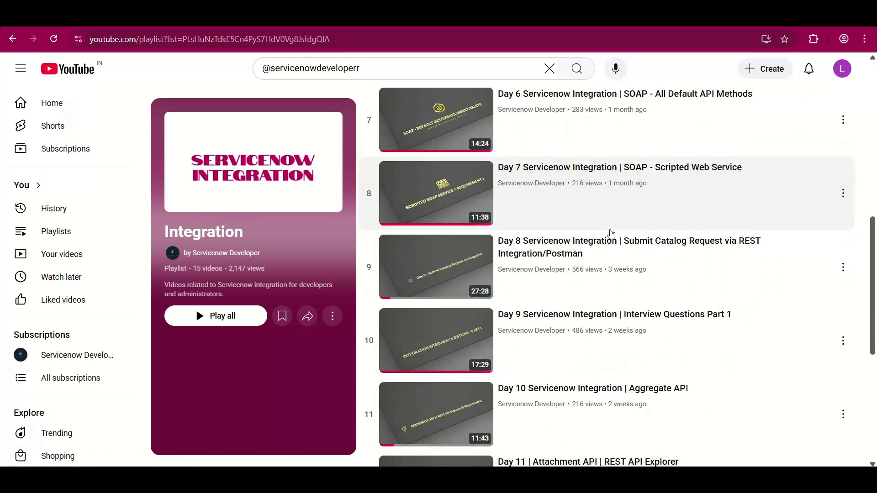
scroll(611, 233, down, 1)
scroll(699, 222, down, 1)
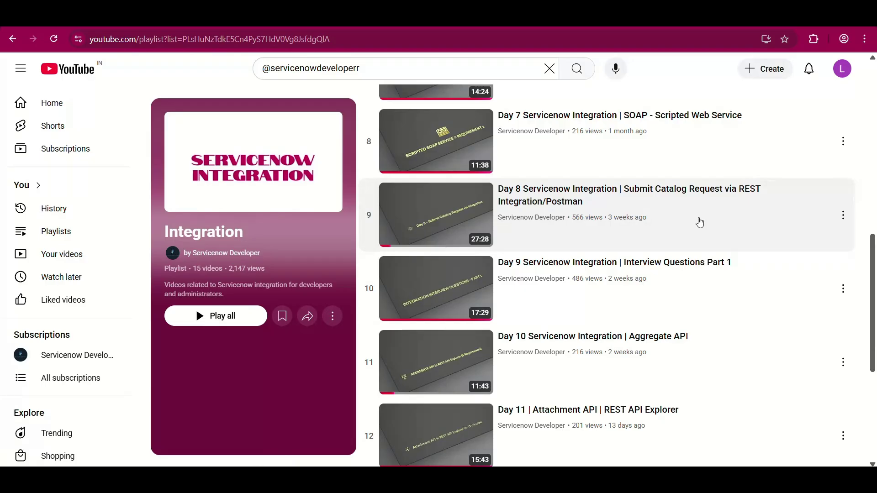
scroll(700, 223, down, 2)
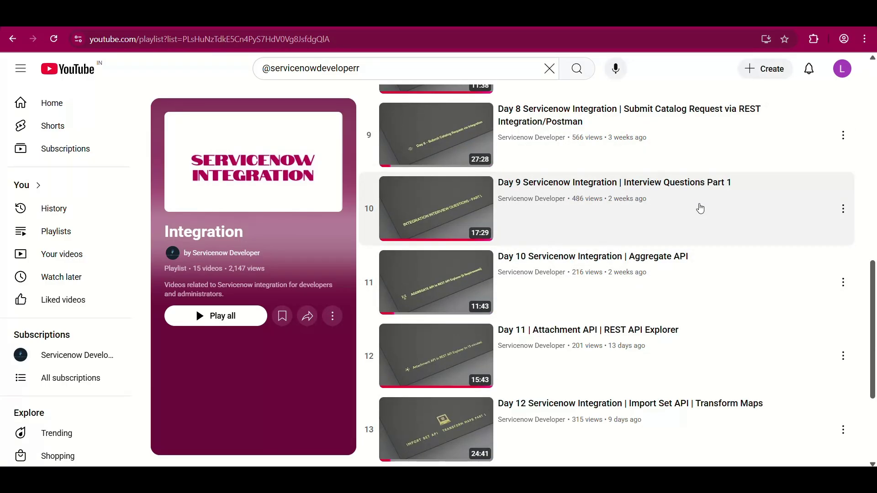
scroll(686, 222, down, 2)
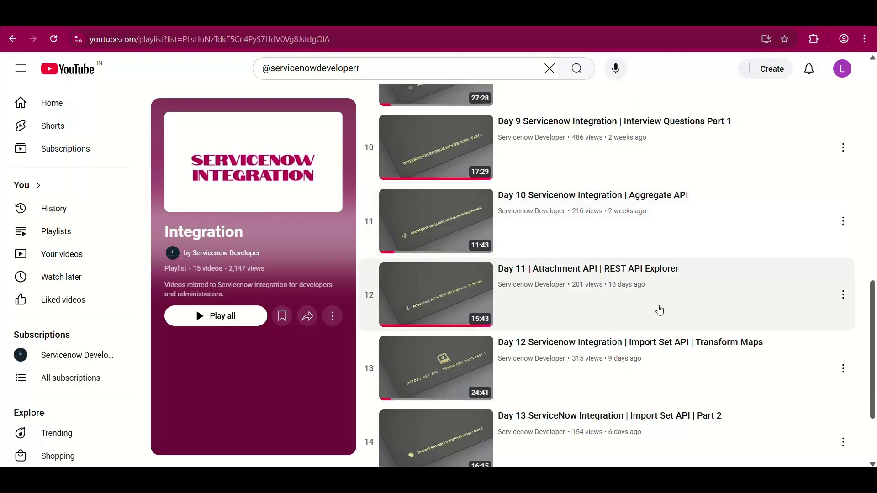
scroll(659, 308, down, 3)
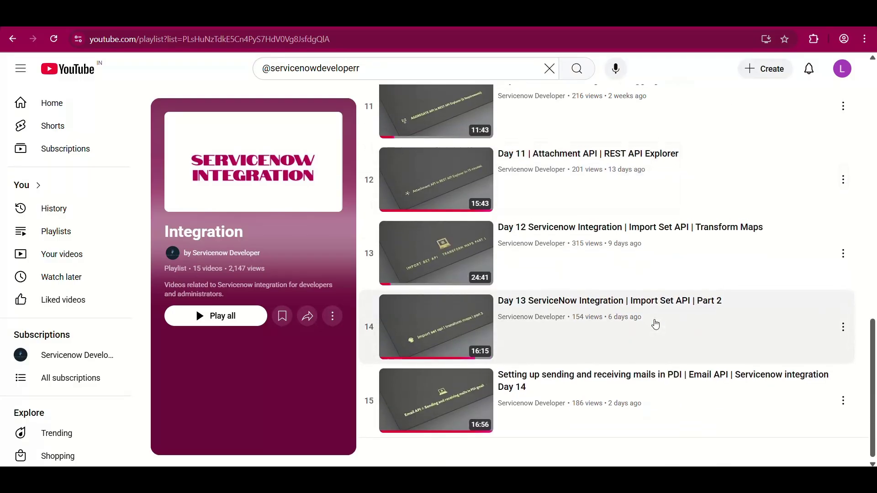
scroll(655, 324, up, 1)
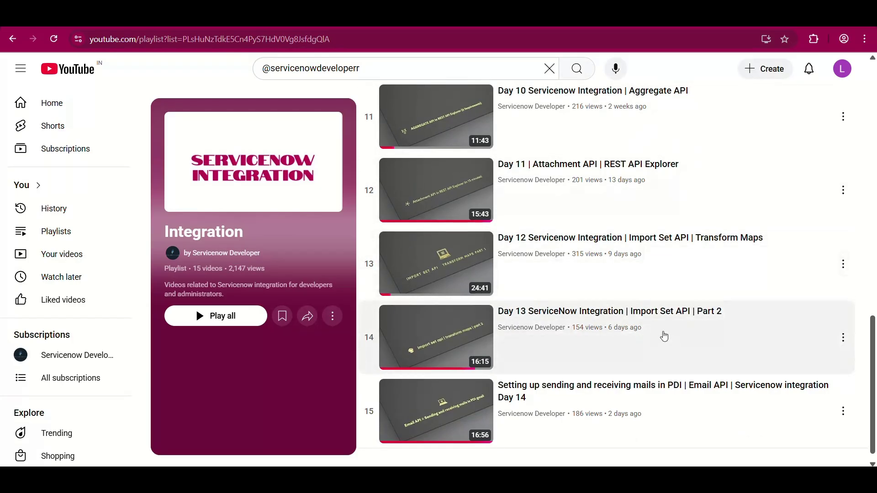
scroll(656, 330, up, 1)
scroll(656, 330, down, 1)
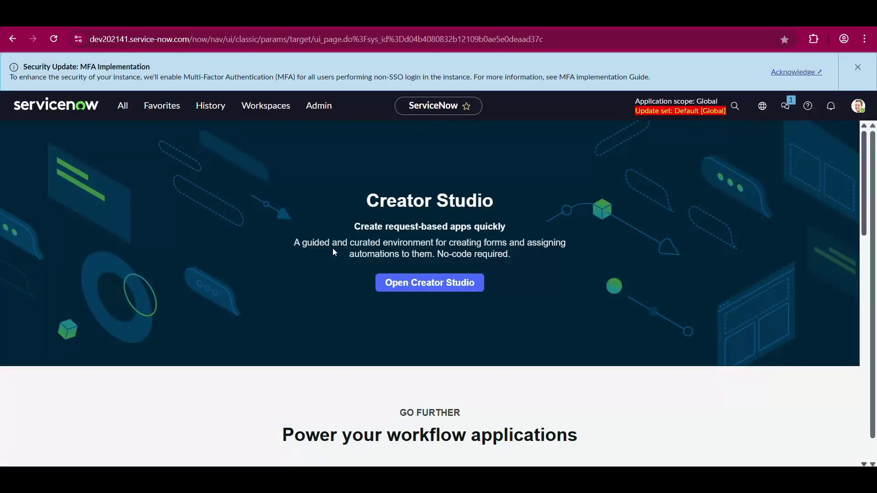
key(alt+Left)
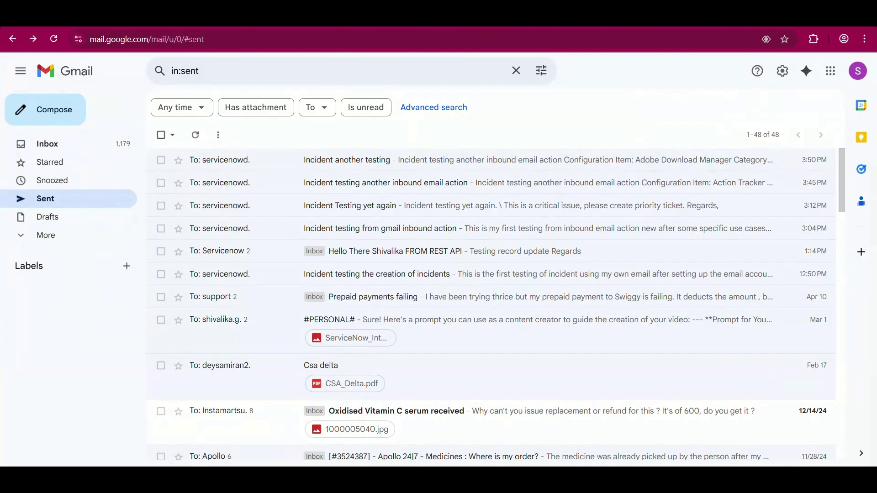
key(alt+Right)
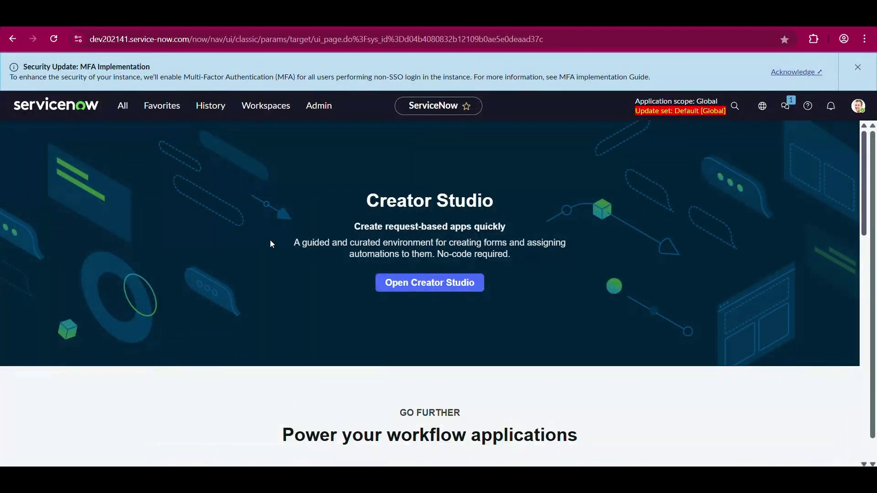
click(123, 109)
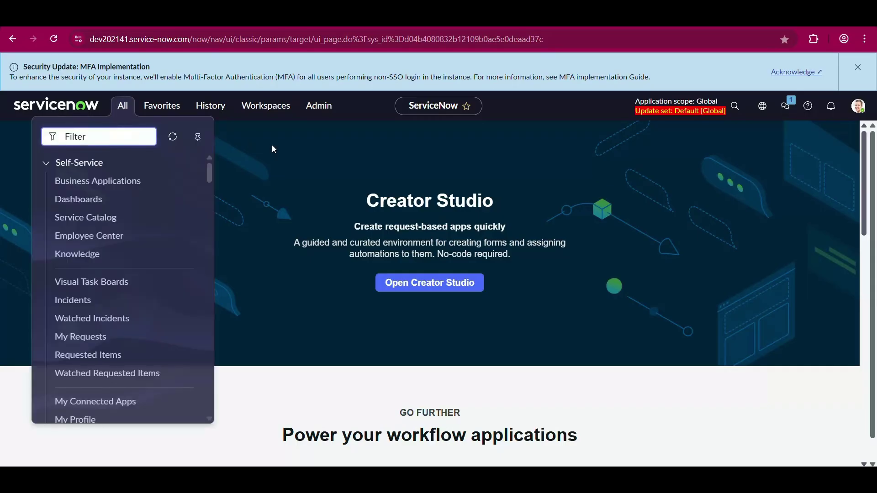
click(274, 150)
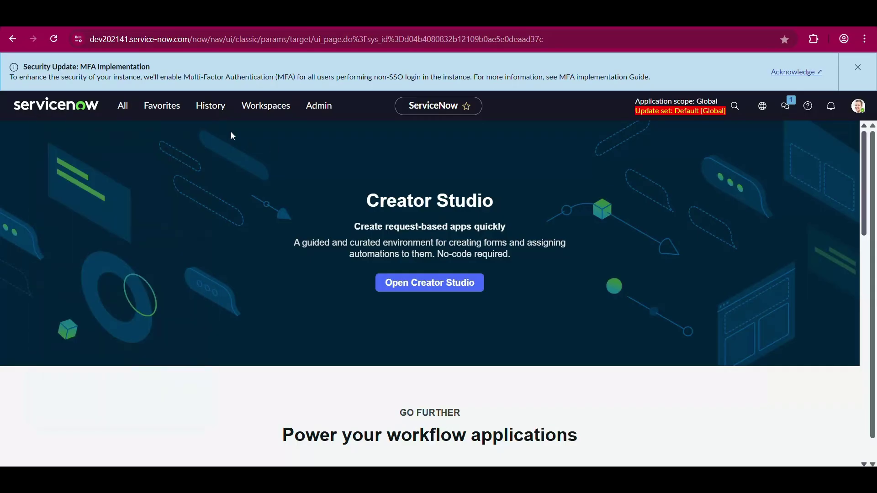
Find the System Policy Inbound Actions module by filtering for "inbound", open its list and dismiss the security update banner.
click(129, 108)
text(inbound)
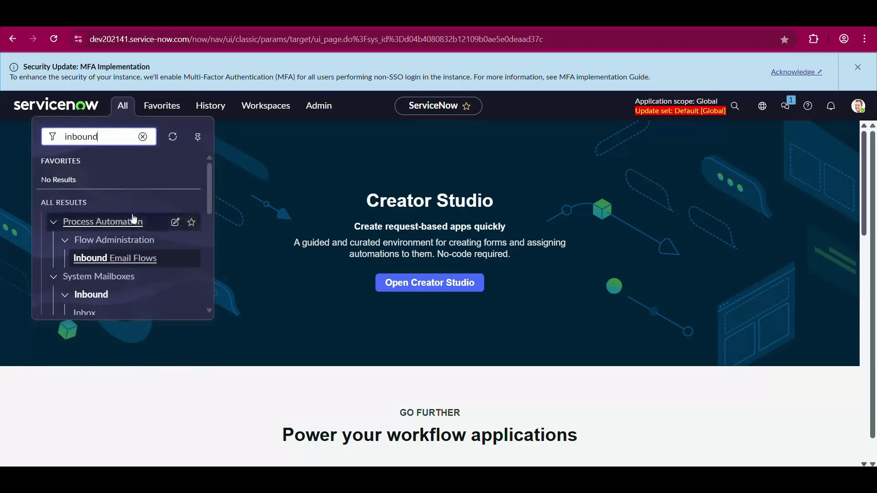
scroll(132, 219, down, 2)
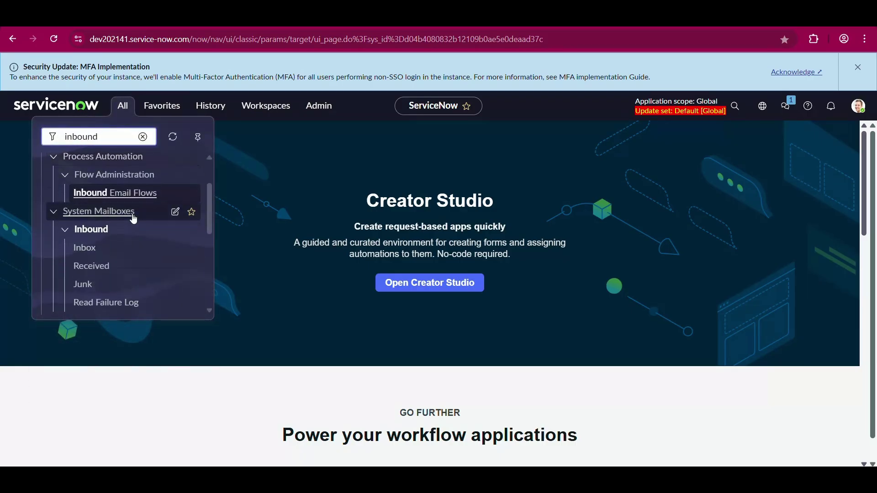
scroll(132, 252, down, 4)
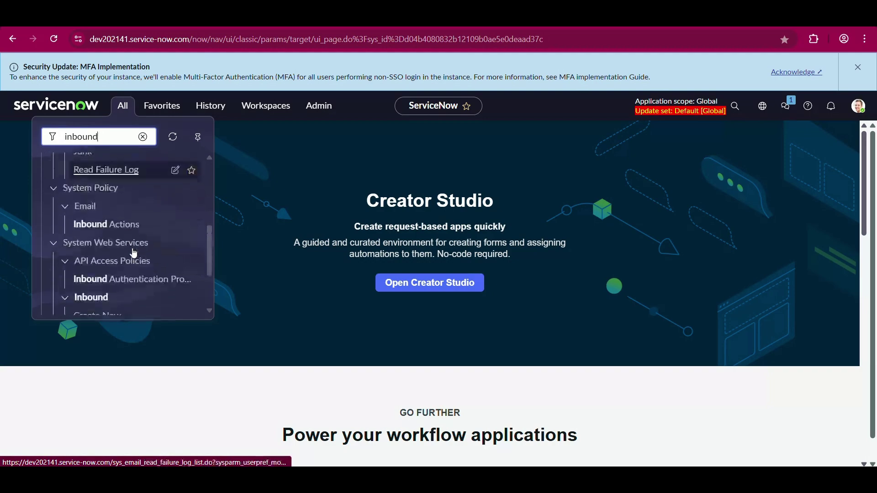
click(105, 224)
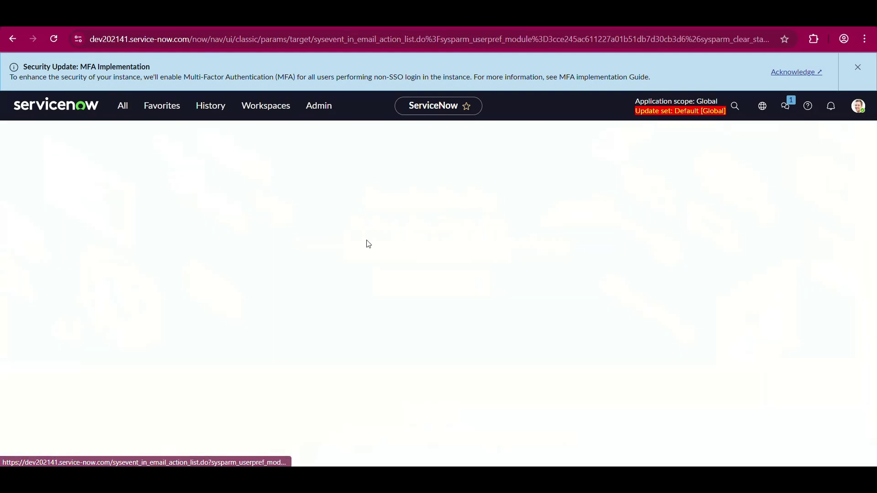
click(857, 67)
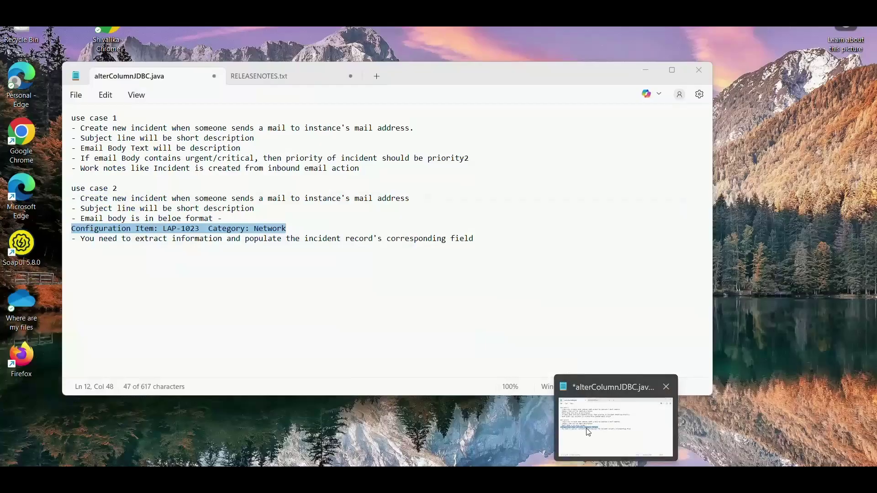
Review the two incident use cases in the Notepad notes, highlighting "instance's mail address." in use case 1, and put the notes away.
click(588, 432)
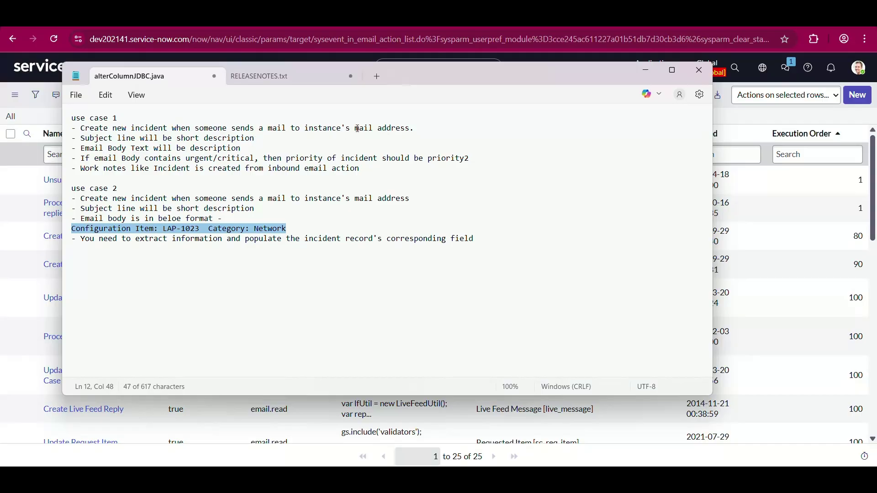
drag(305, 128, 415, 128)
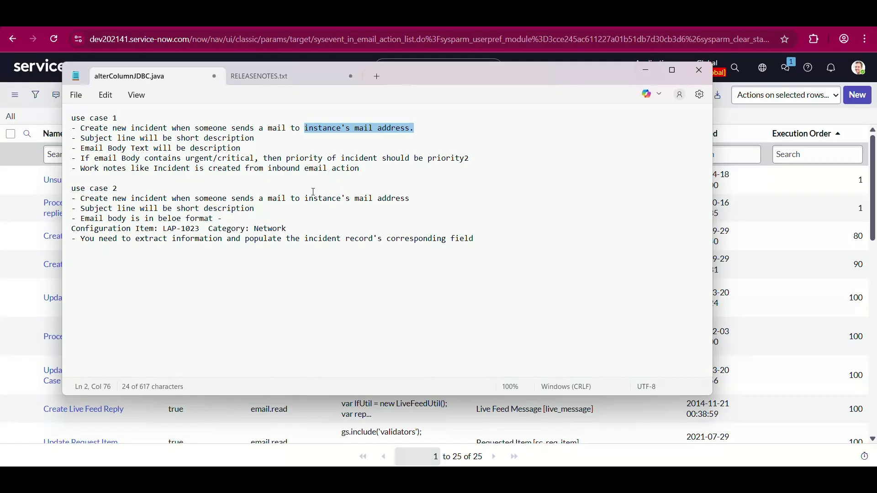
click(646, 71)
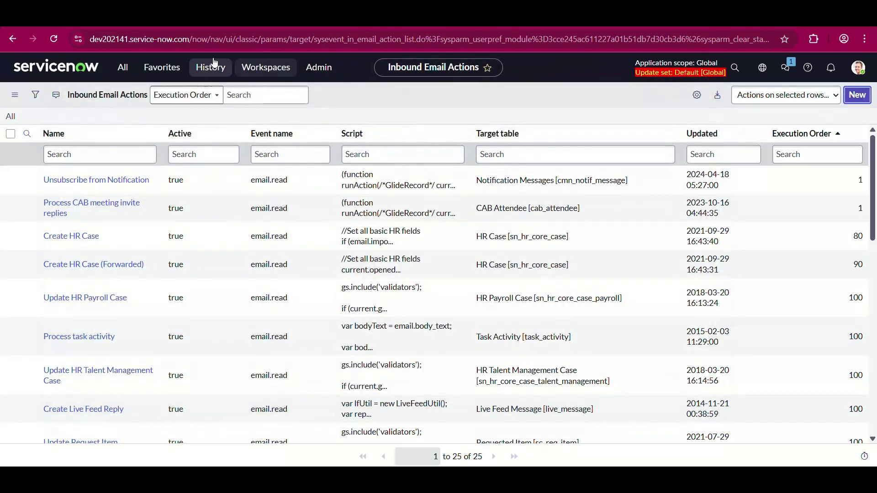
click(123, 72)
key(BackSpace)
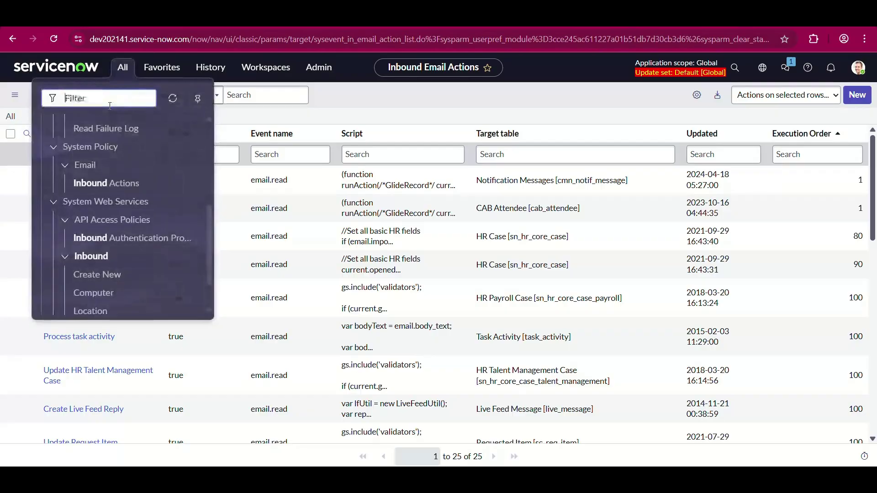
text(email acco)
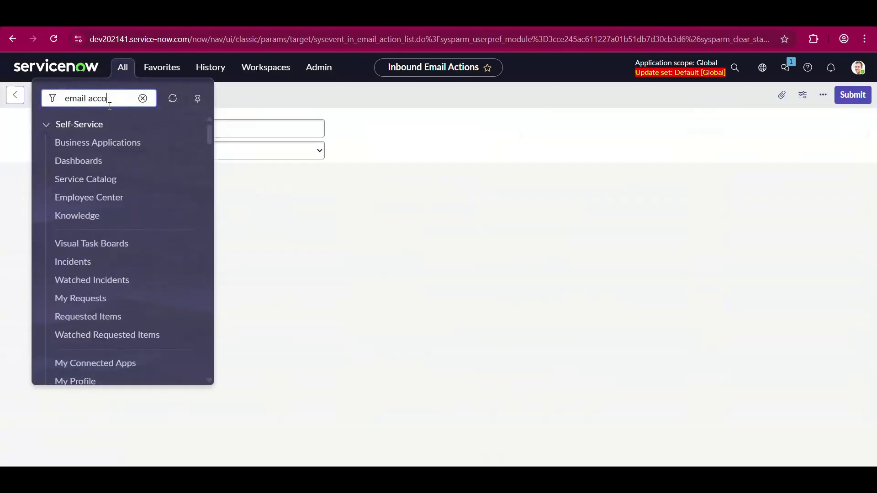
text(oun)
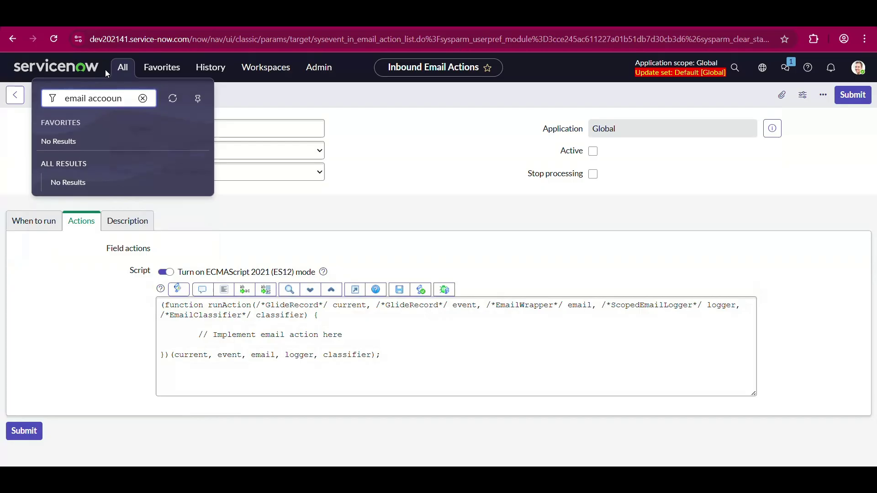
text(t)
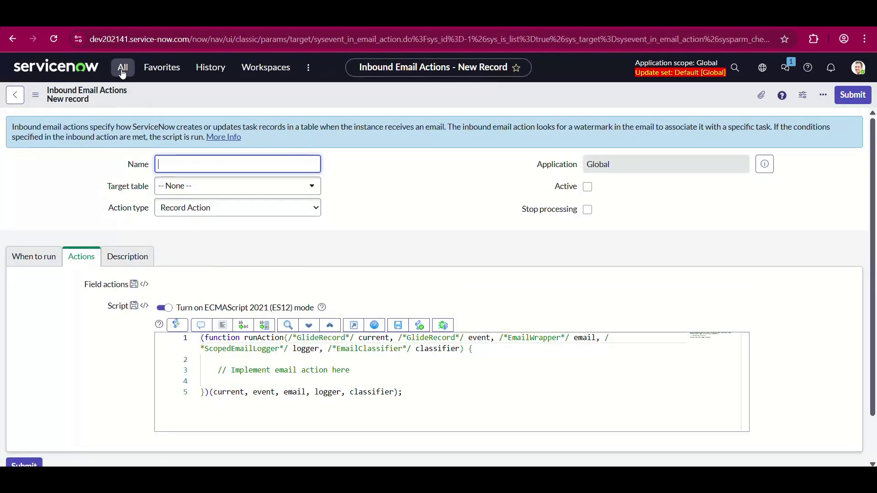
Find Email Accounts by filtering for "email account", open the list in a new tab and view the SMTP Send account.
click(123, 67)
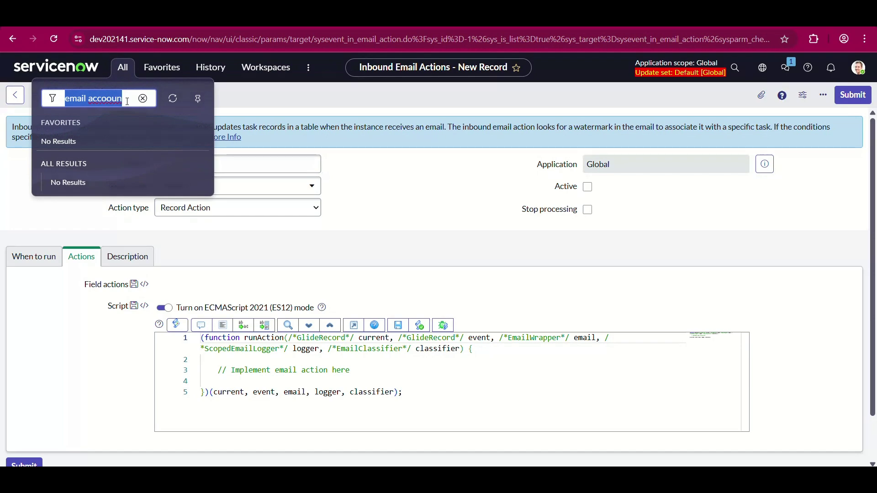
key(BackSpace)
text(email account)
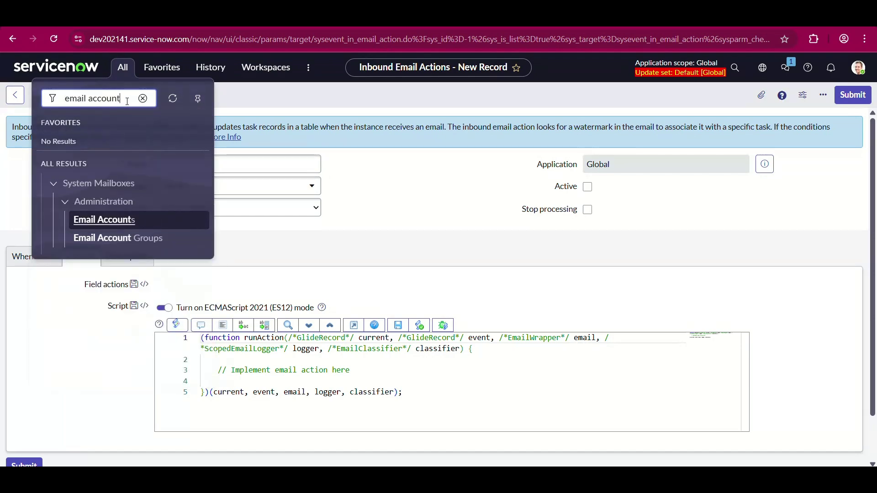
right_click(94, 219)
click(153, 234)
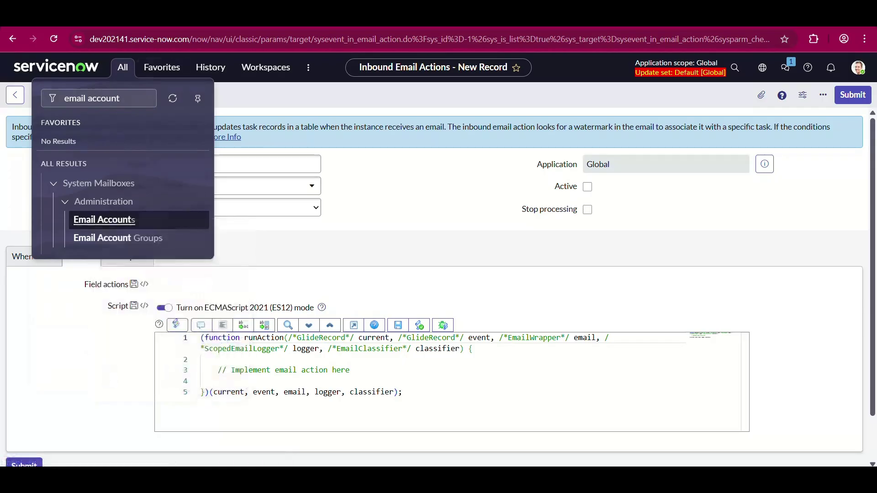
key(ctrl+Tab)
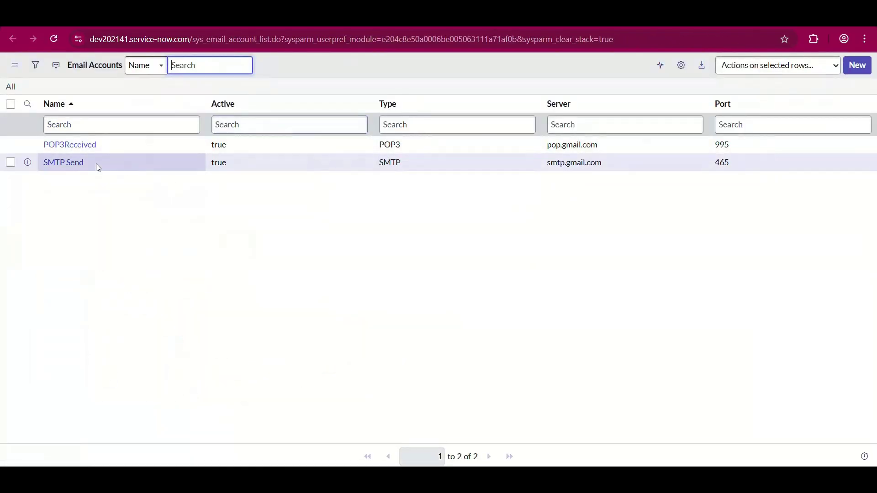
click(62, 164)
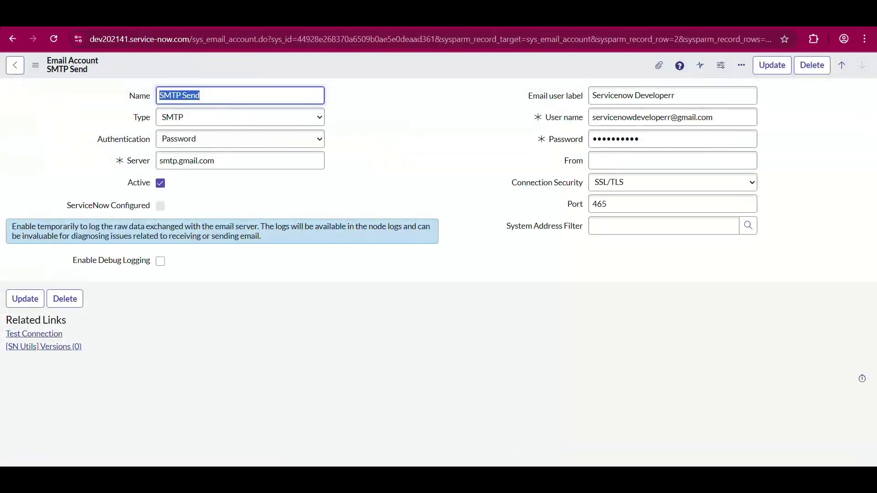
key(ctrl+Tab)
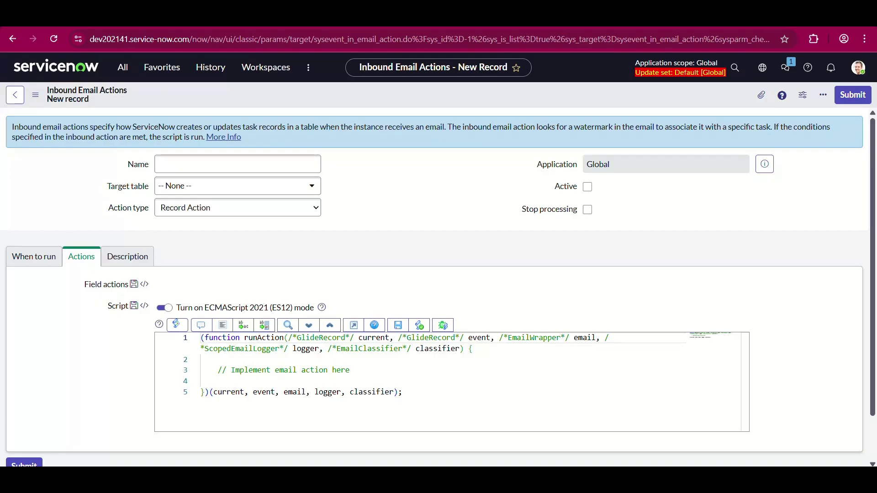
key(ctrl+Tab)
key(ctrl+Tab)
key(ctrl+Tab)
key(ctrl+Tab)
scroll(280, 265, down, 1)
key(ctrl+Tab)
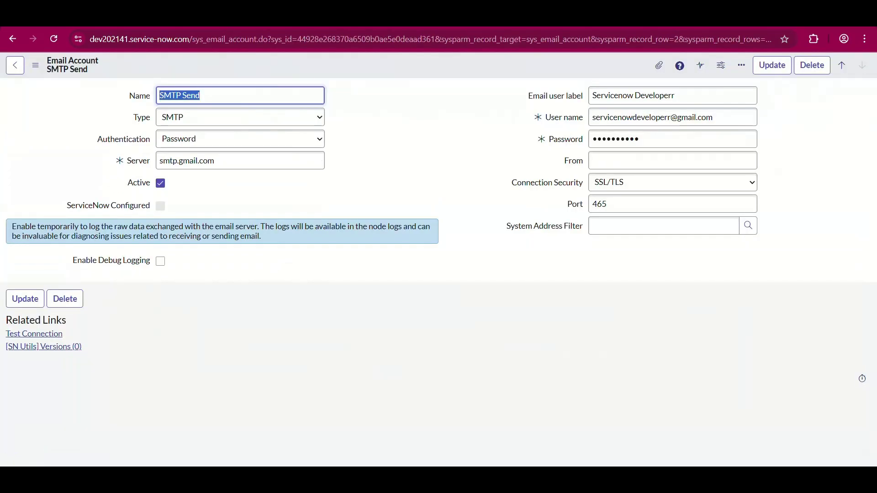
Name the new inbound email action "SG - Inbound email Action - 1" and set its target table to Incident [incident].
key(ctrl+Tab)
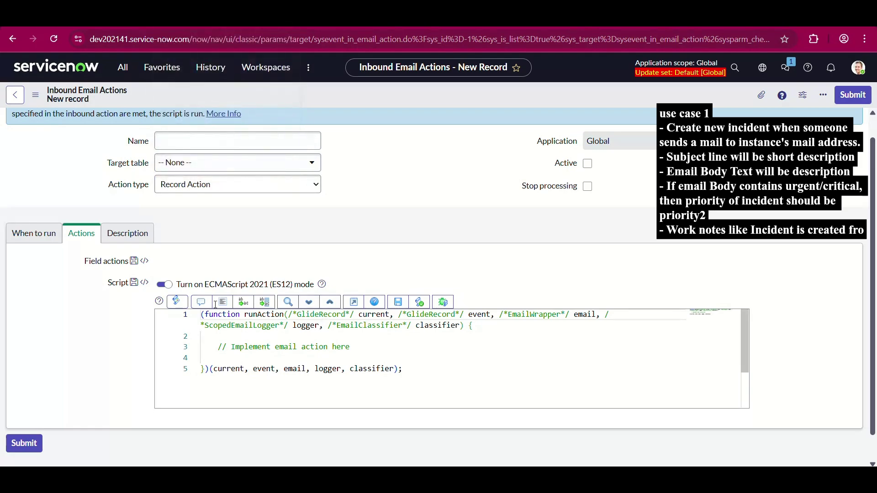
click(187, 145)
text(SG)
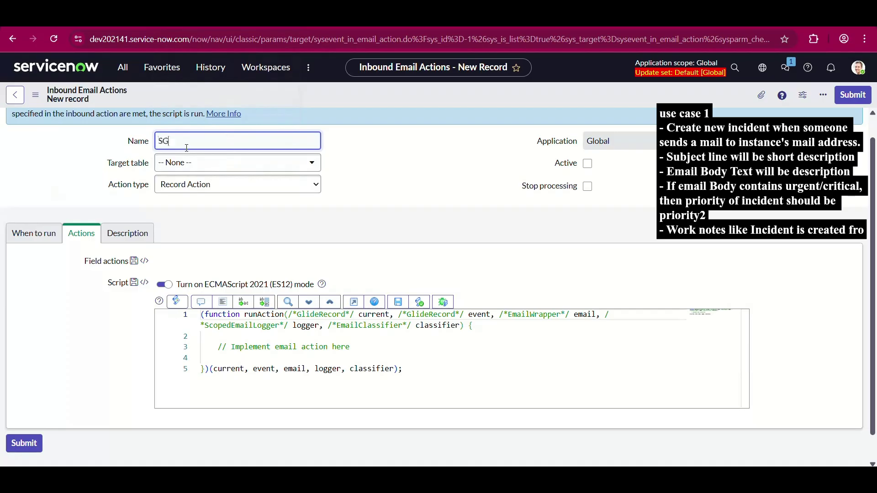
text( - Inbound email Action - 1)
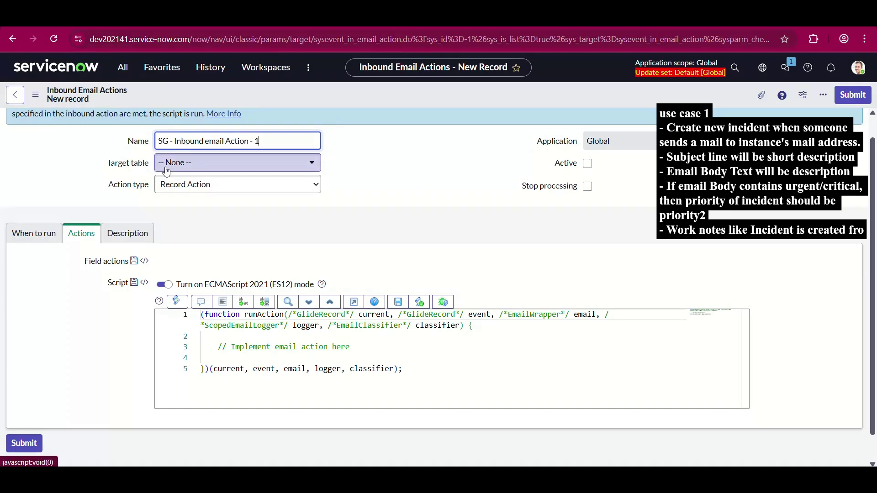
click(210, 166)
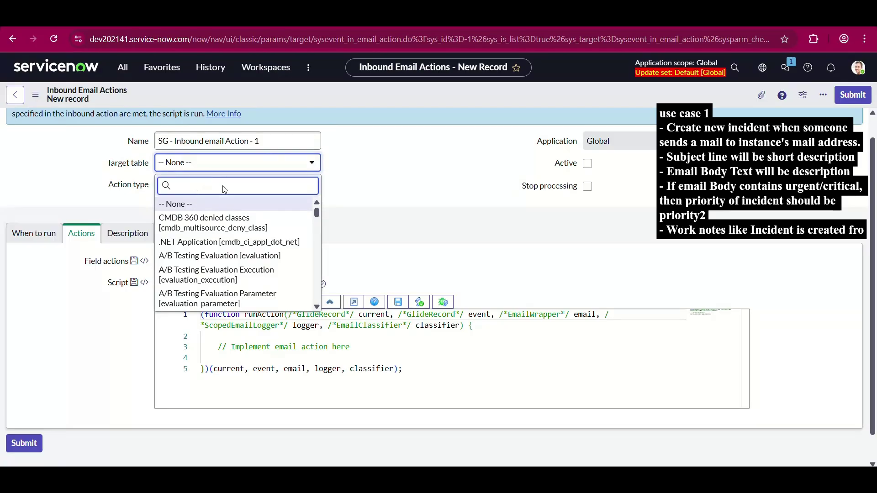
text(incident)
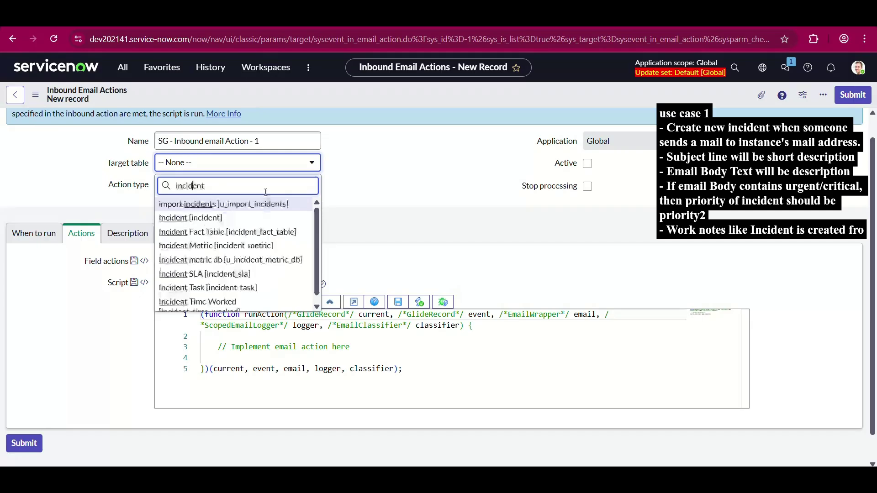
click(218, 218)
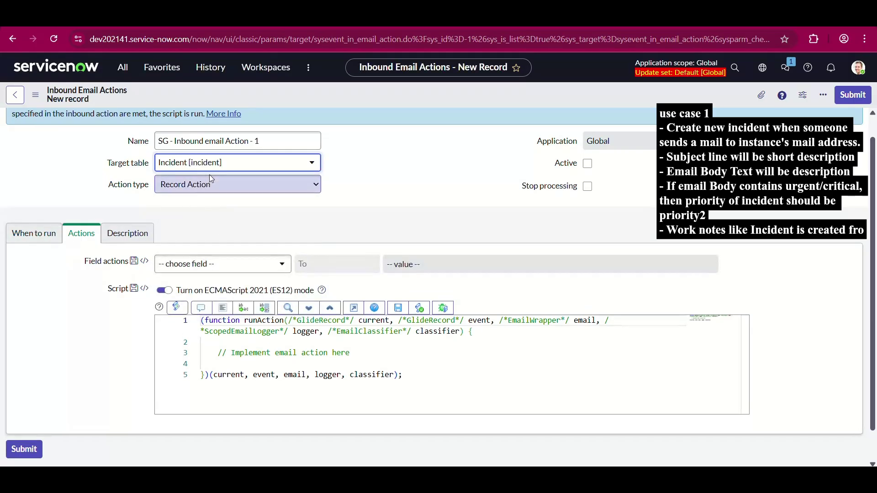
click(195, 184)
click(51, 178)
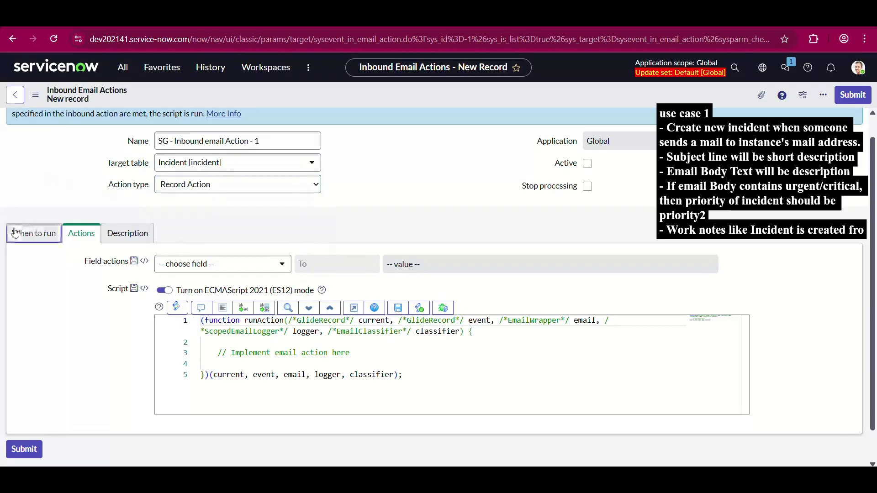
Add a trigger condition to the inbound action requiring that Subject starts with "Incident".
click(35, 233)
scroll(295, 246, down, 1)
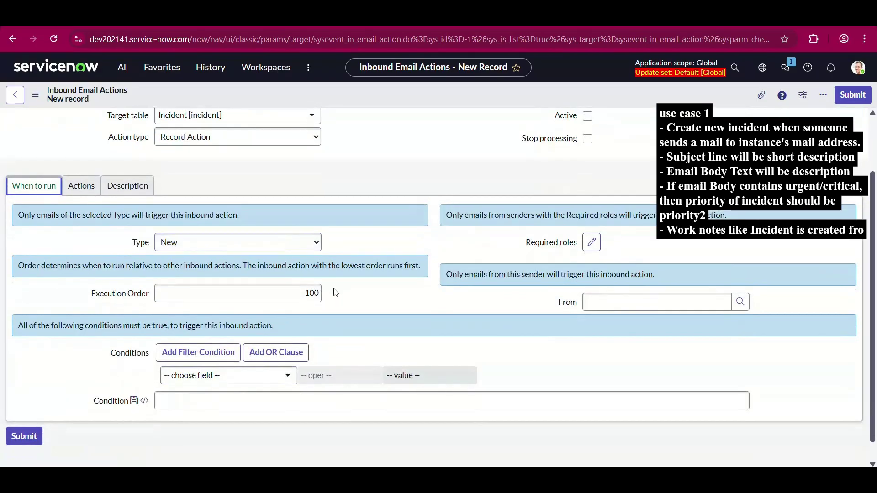
scroll(372, 348, down, 1)
click(249, 361)
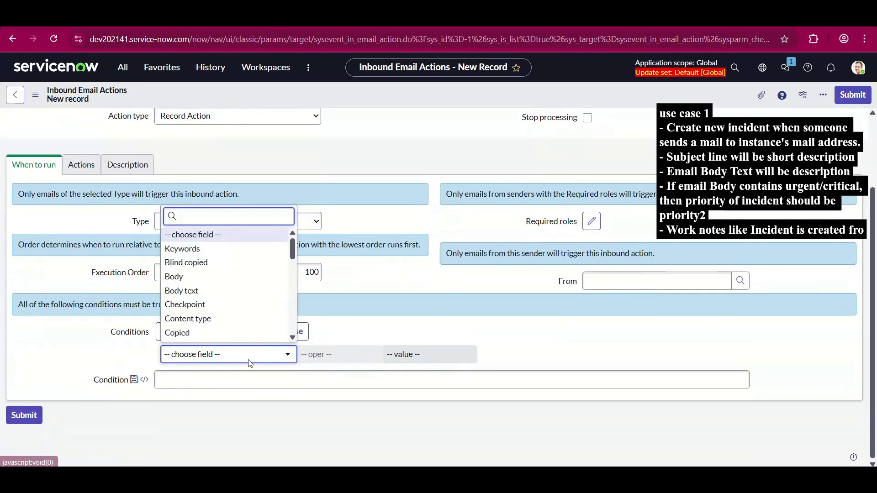
text(su)
key(Return)
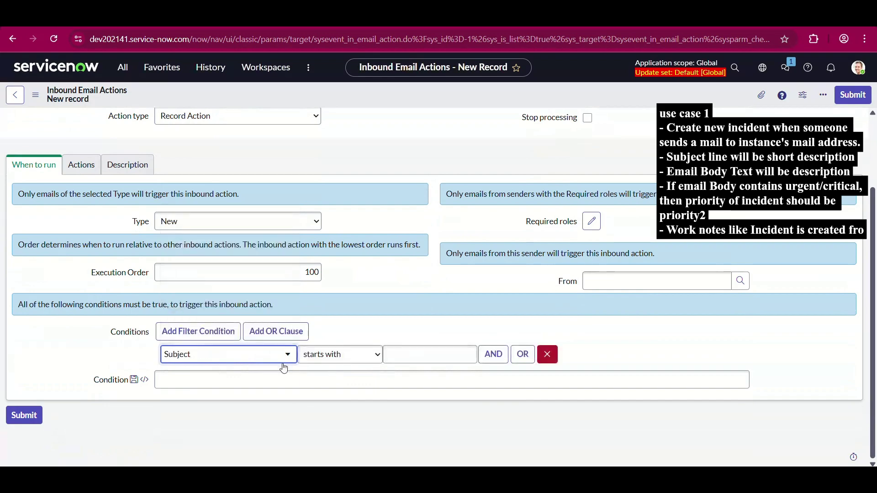
click(431, 357)
text(Incident)
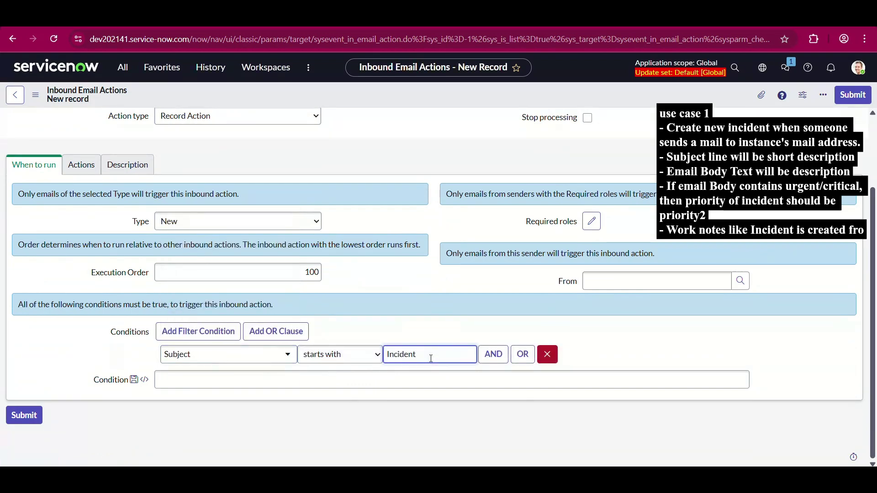
Restrict the inbound action to emails whose From sender is System Administrator.
click(590, 280)
text(System)
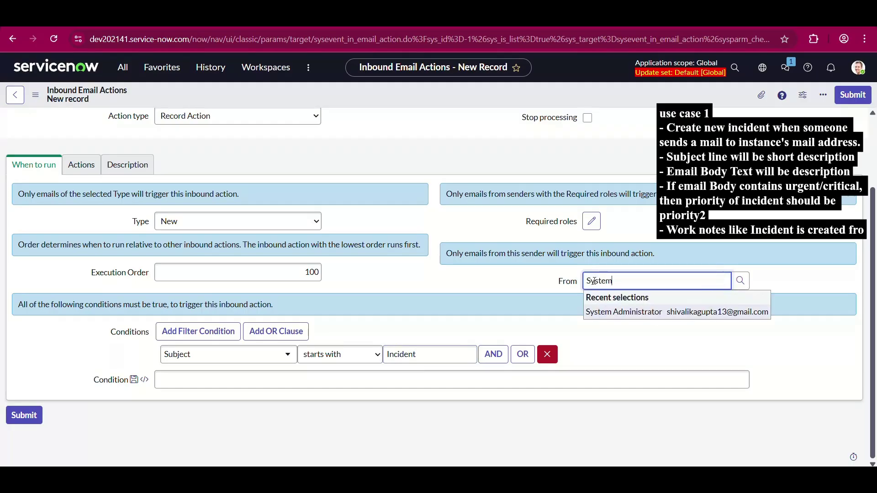
key(Down)
key(Return)
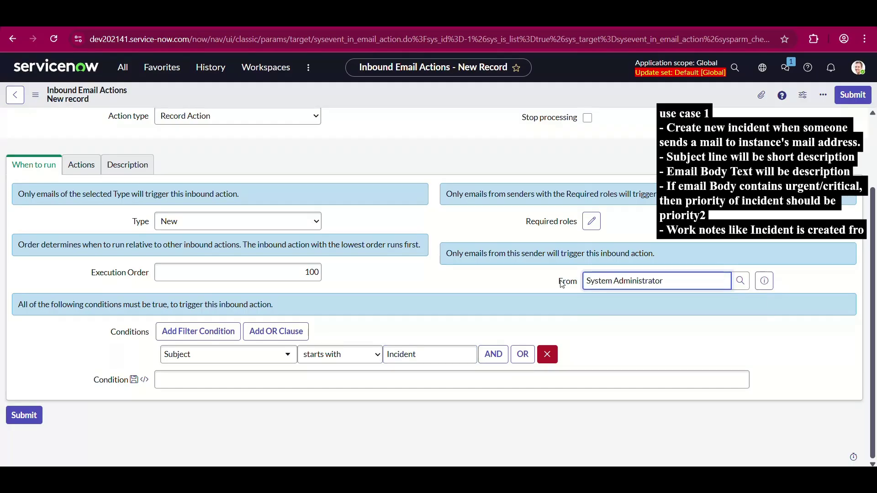
Add a field action that fills Short description from the email's Subject.
scroll(347, 226, up, 1)
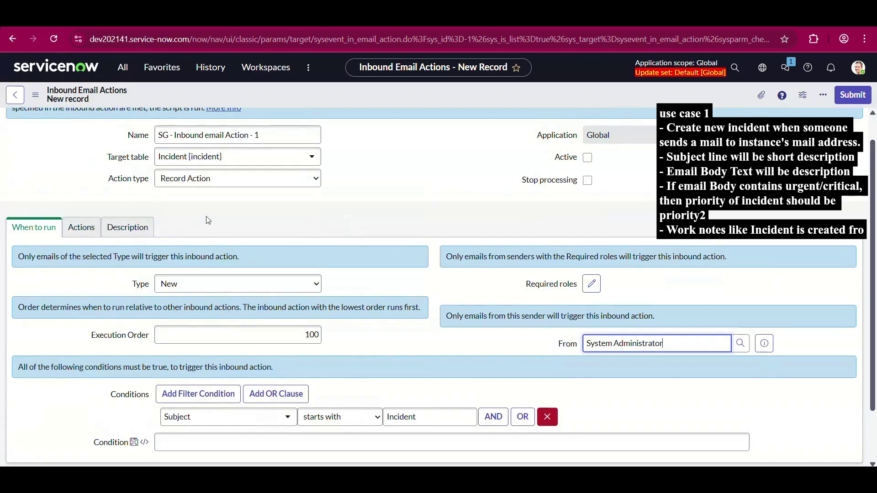
click(81, 227)
scroll(247, 259, down, 1)
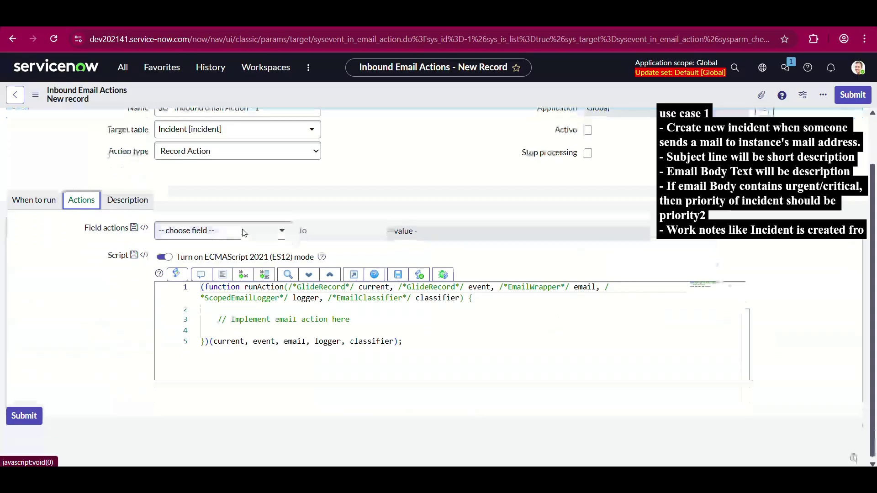
click(258, 234)
text(short)
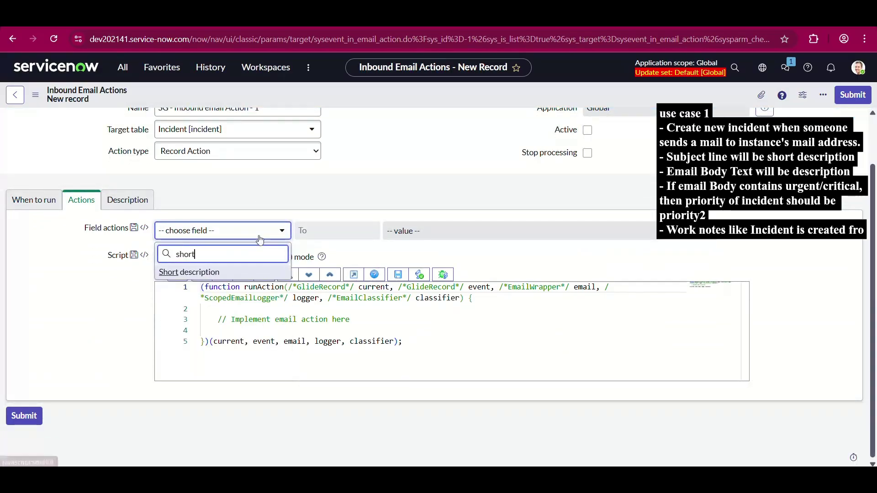
key(Return)
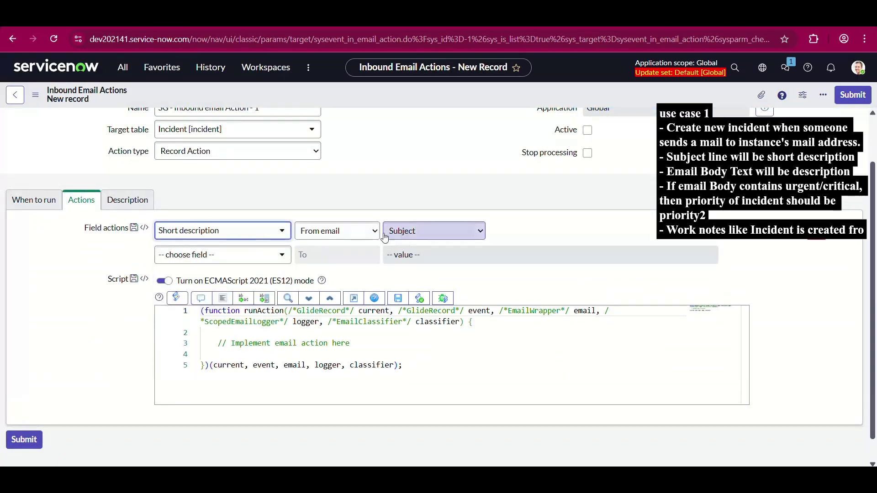
Add a field action that fills Description from the email's Body(Text).
click(246, 256)
text(des)
key(Return)
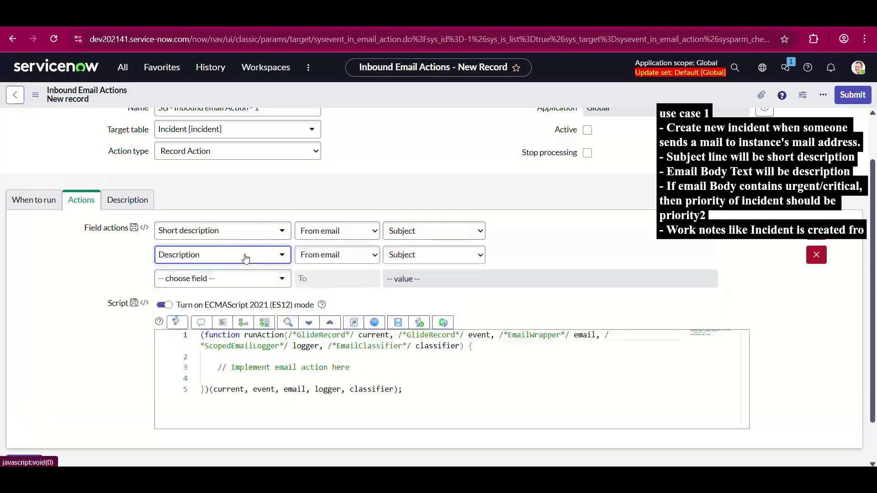
click(435, 254)
click(425, 287)
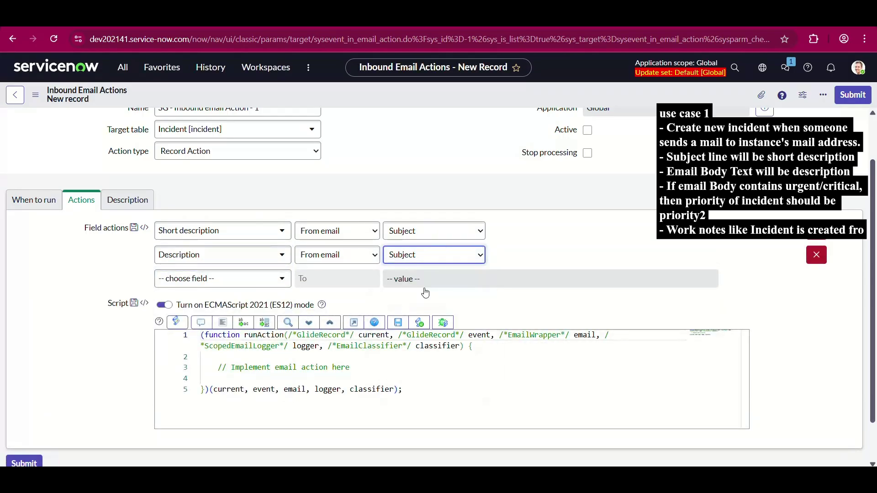
Add a field action that fills Caller from the email's Sender.
click(234, 283)
text(caller)
key(Return)
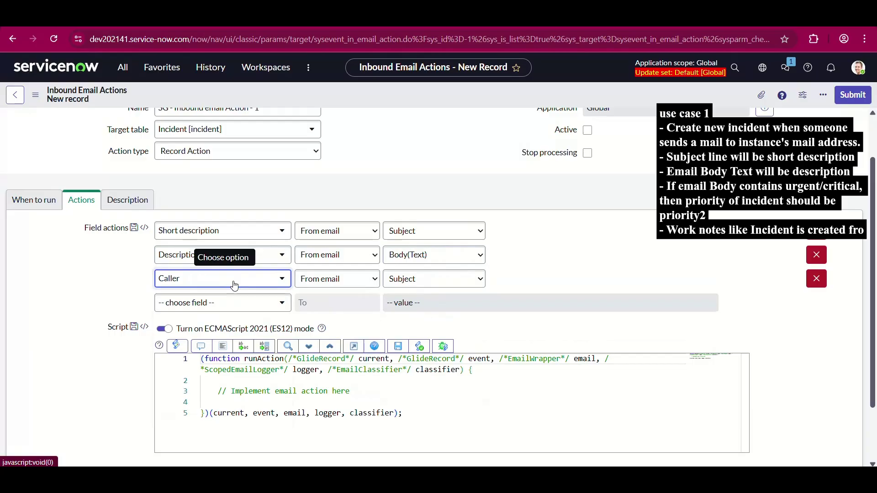
click(477, 278)
click(424, 340)
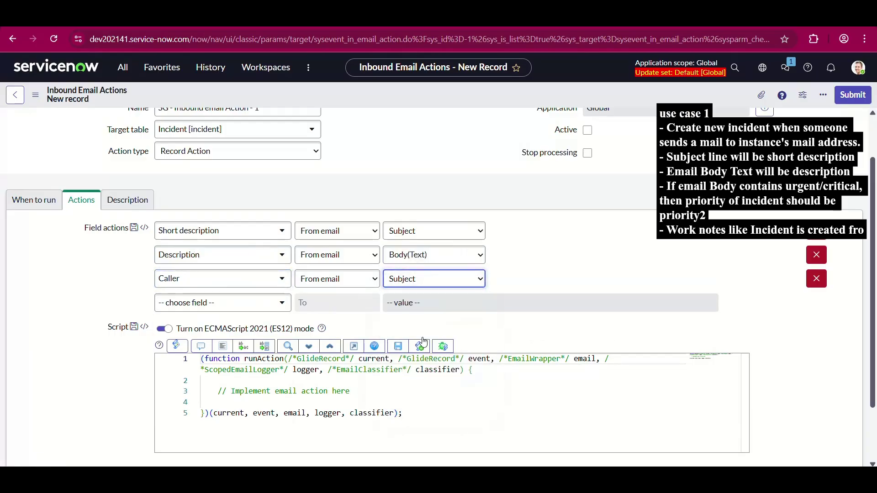
Add a field action that sets Work notes to "Incident is created from Inbound email action".
click(199, 304)
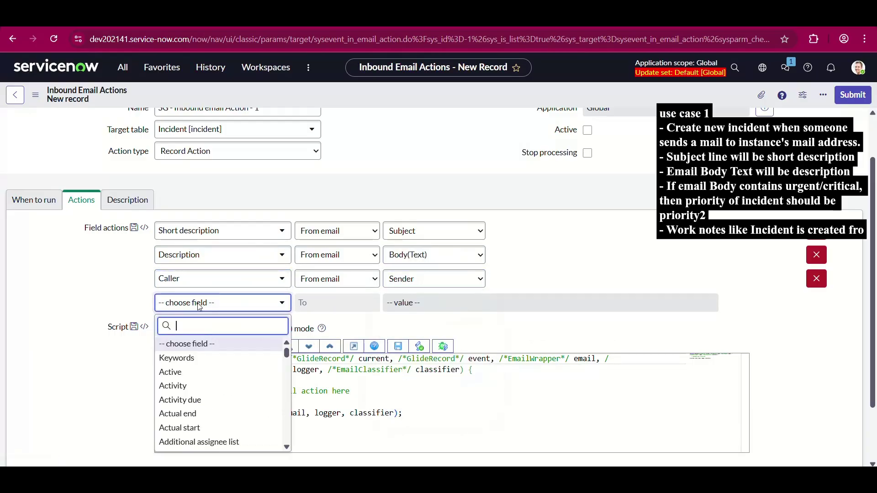
text(work)
key(Down)
key(Return)
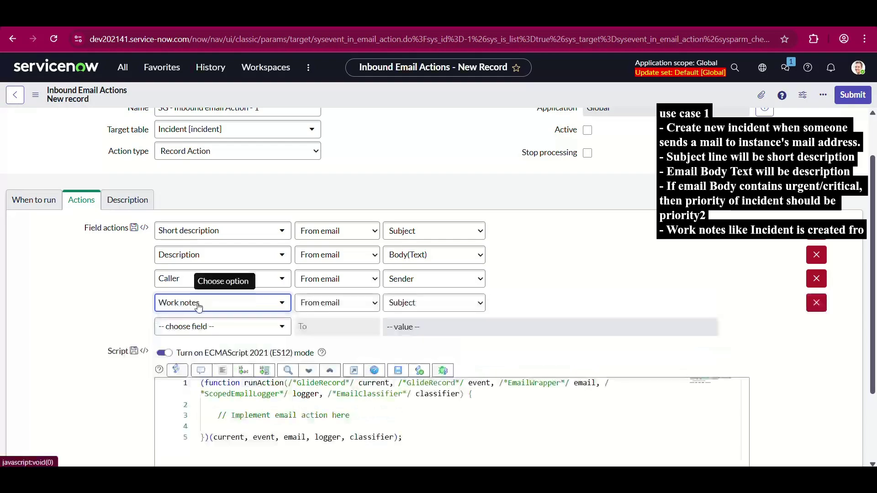
click(346, 309)
click(324, 341)
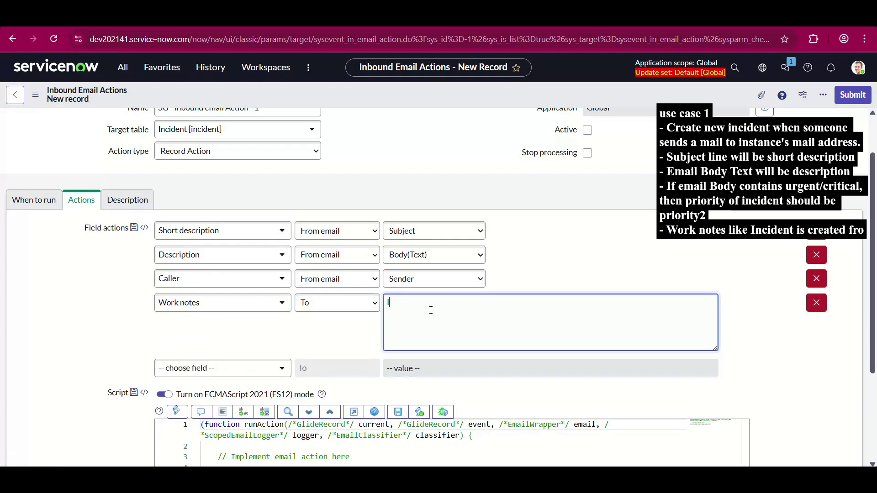
text(ncident is created from Inbo)
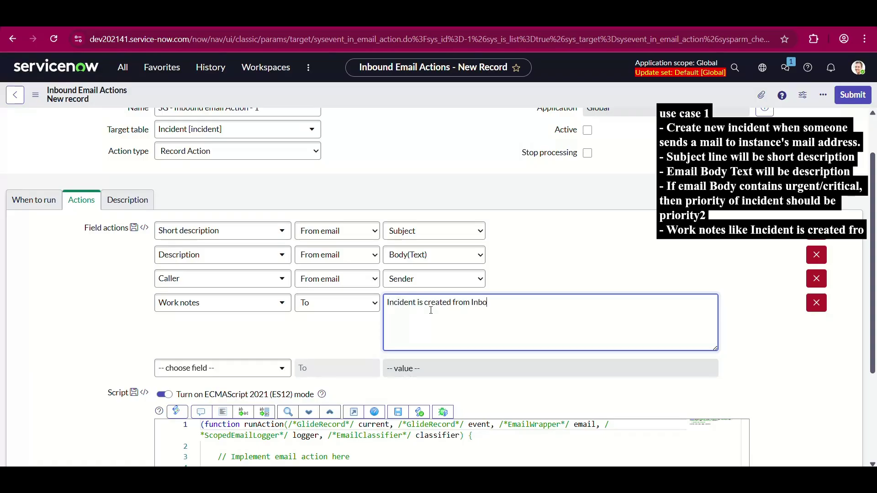
text(und email actio)
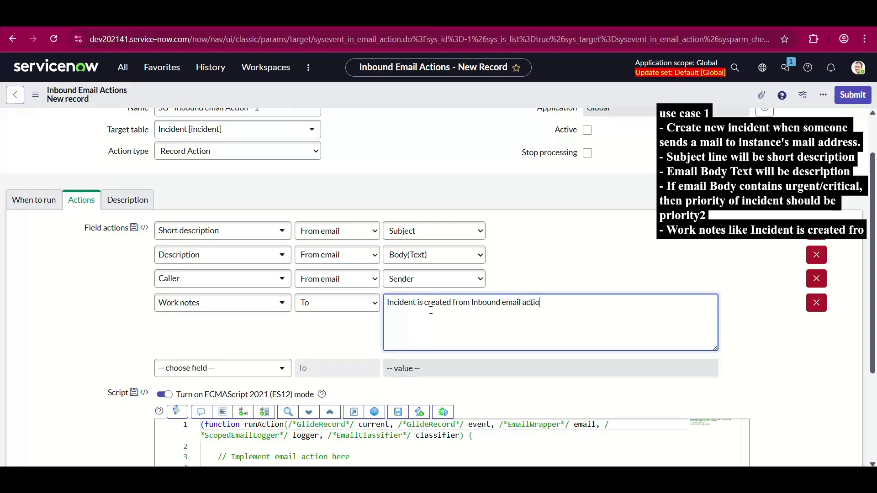
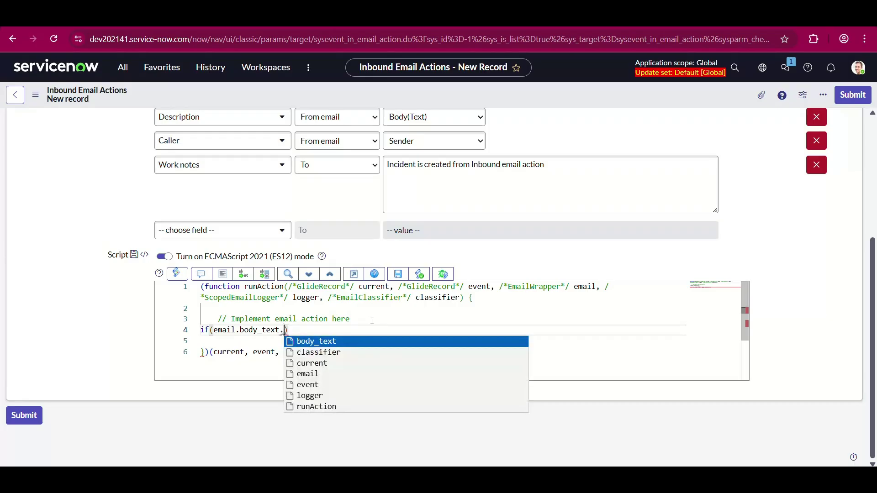
Complete the script's if condition as email.body_text.toLowerCase().includes('urgenct') and append an || operator for a second check.
text(toLower)
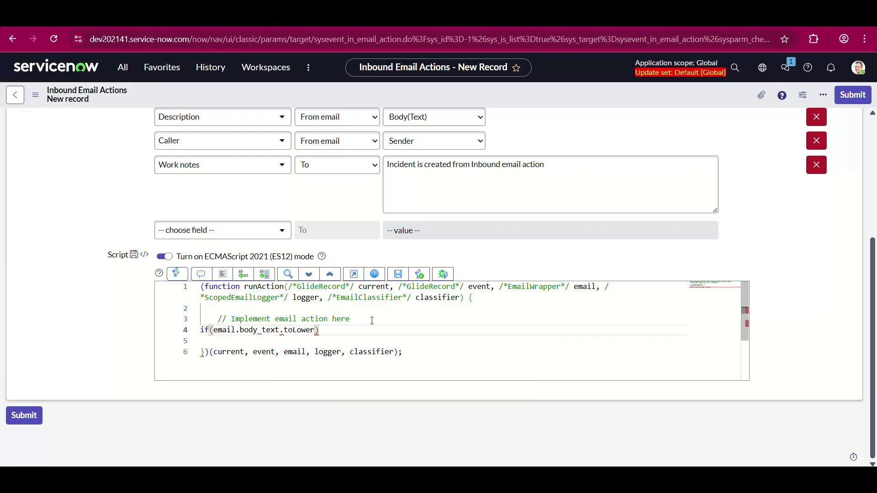
text(Case()
text(.includes()
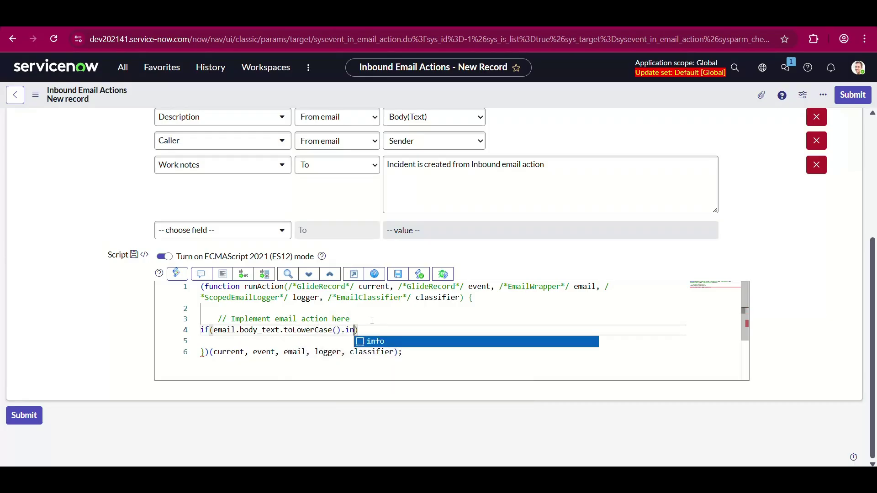
text('urgency')
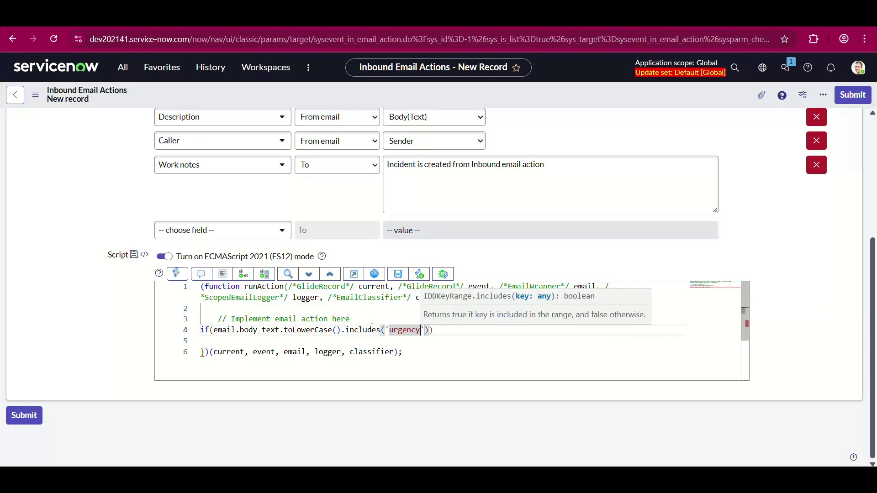
text() )
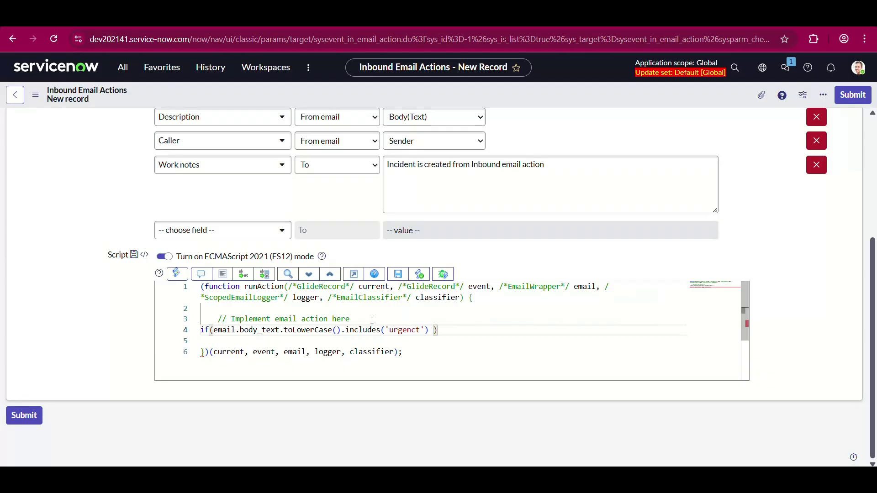
text(||)
Duplicate the email.body_text.toLowerCase().includes('urgenct') check after the || operator in the if condition.
click(217, 330)
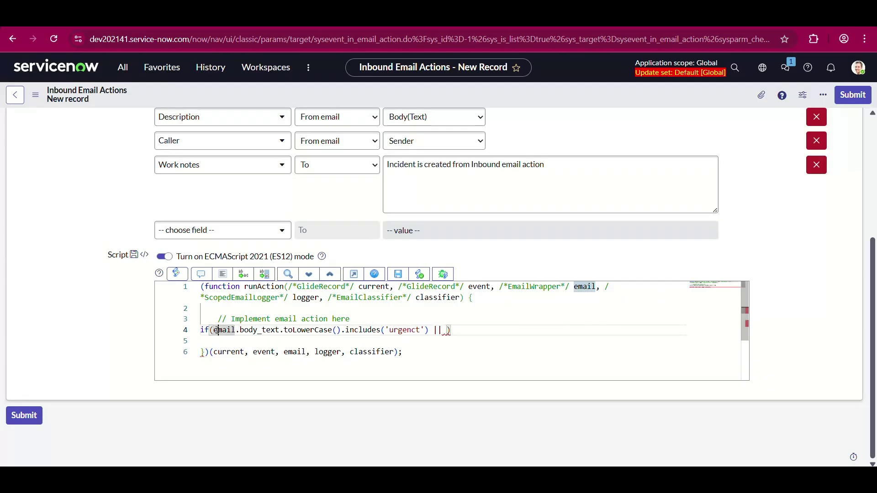
drag(213, 328, 440, 330)
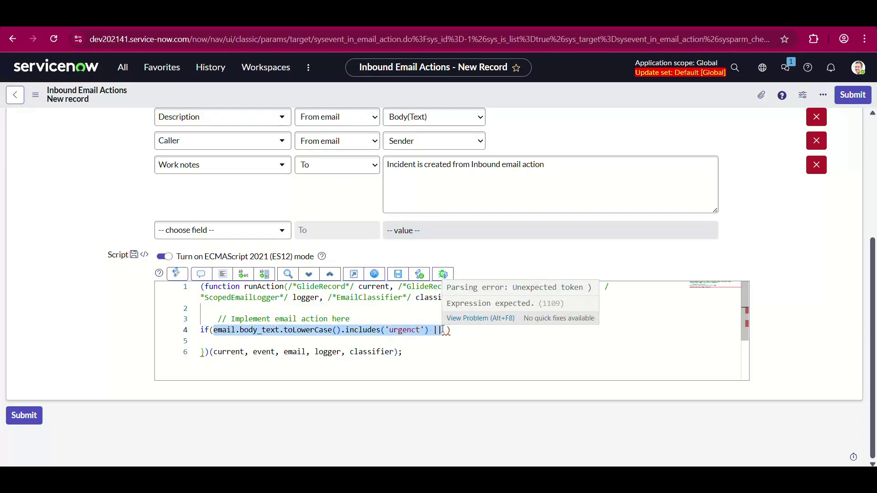
key(shift+Left)
key(shift+Left)
key(ctrl+c)
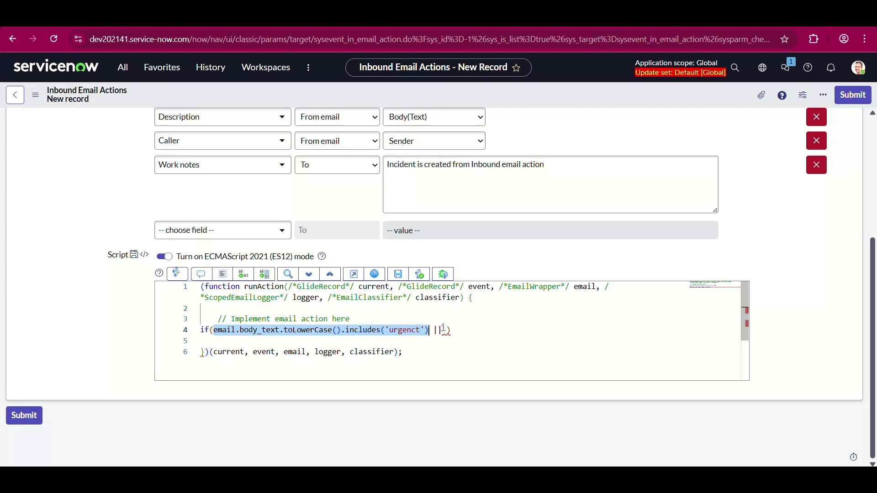
click(443, 329)
text(|)
key(ctrl+v)
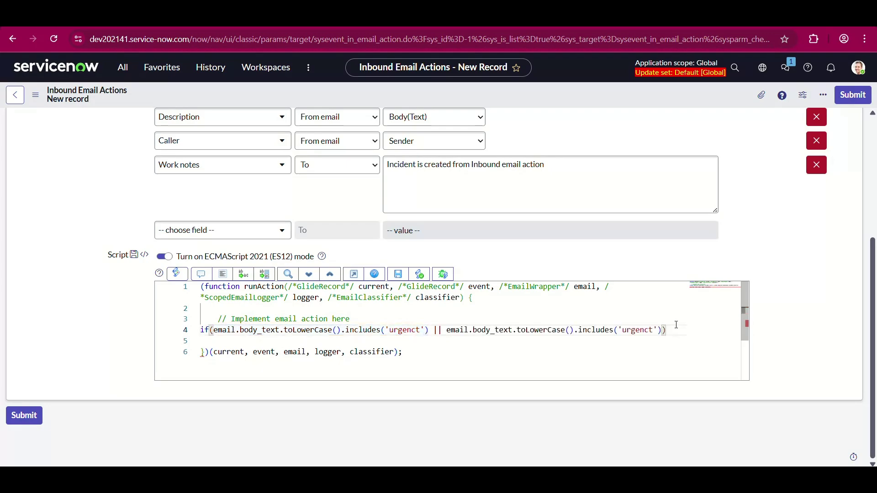
Replace the keyword in the if condition's second body_text check with 'critical'.
key(BackSpace)
key(BackSpace)
key(BackSpace)
key(BackSpace)
key(BackSpace)
key(BackSpace)
key(BackSpace)
key(BackSpace)
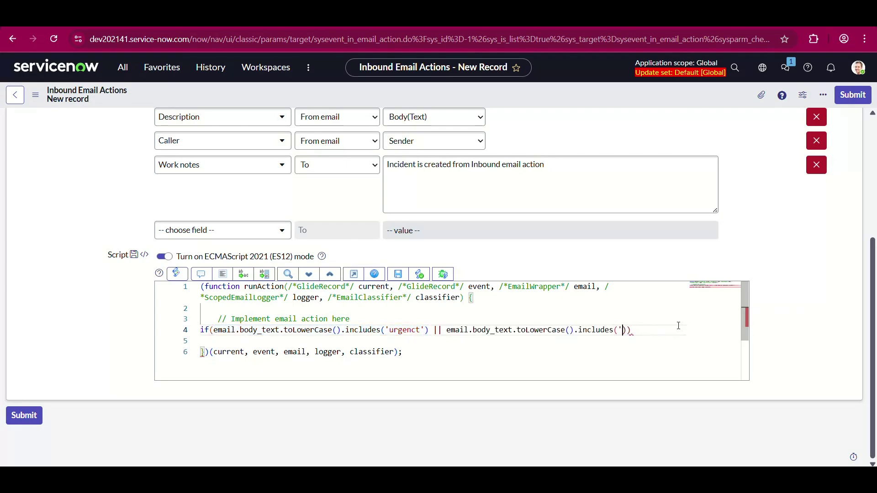
text('critical)
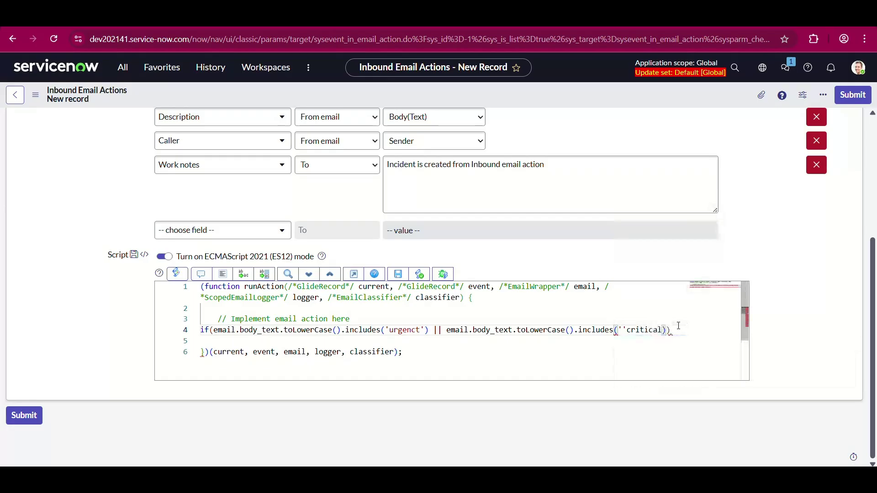
key(BackSpace)
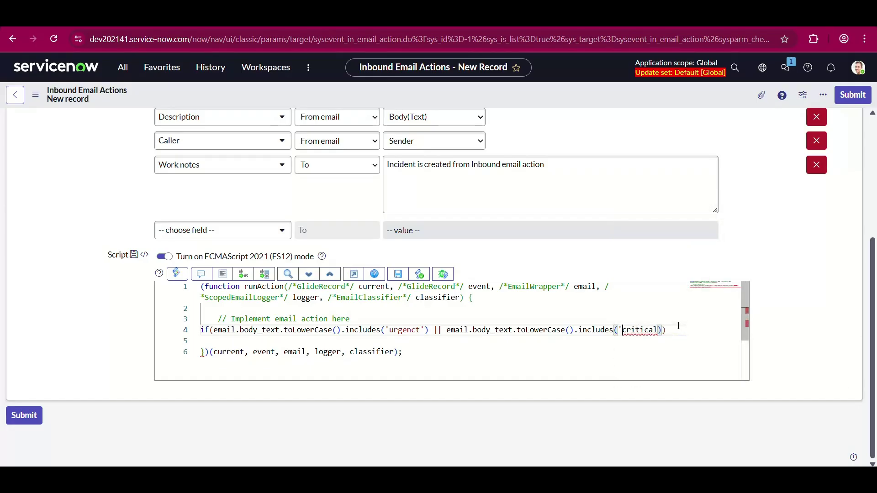
key(Right)
text(')
Add a braced block under the if condition that sets current.impact = '2'; and current.urgency = '1';.
click(680, 330)
key(Return)
text({)
key(Return)
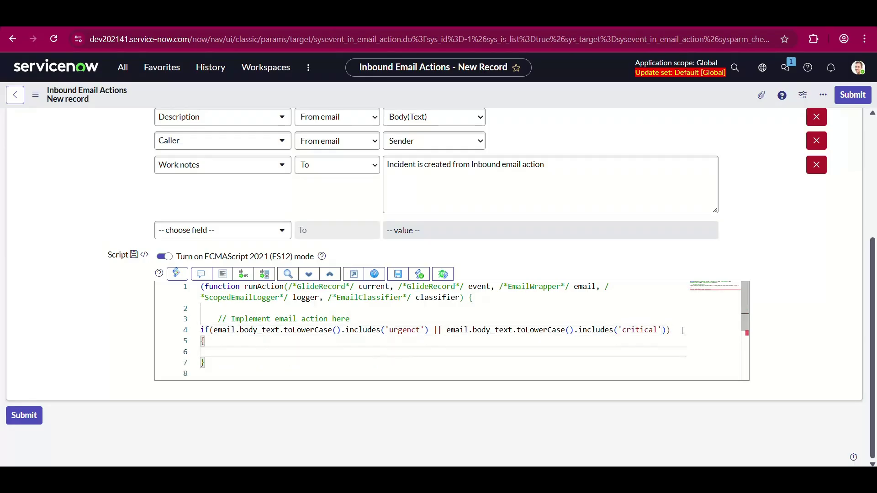
text(current.impact)
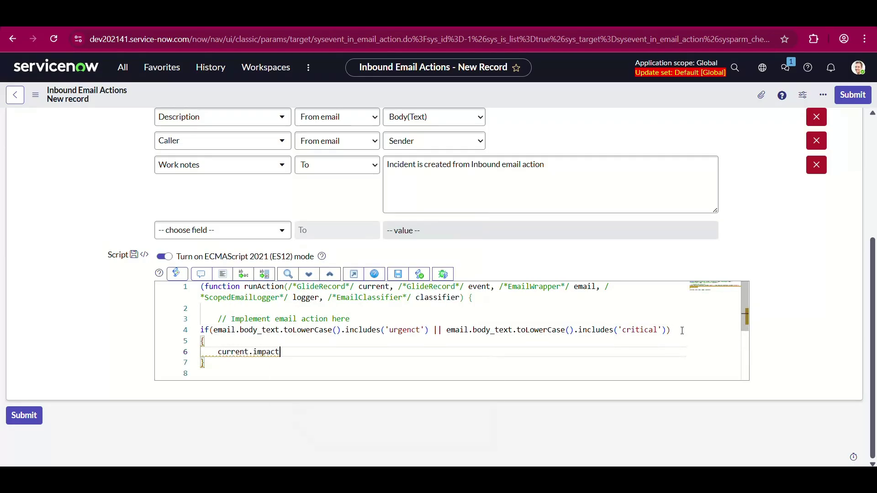
text( = '2';)
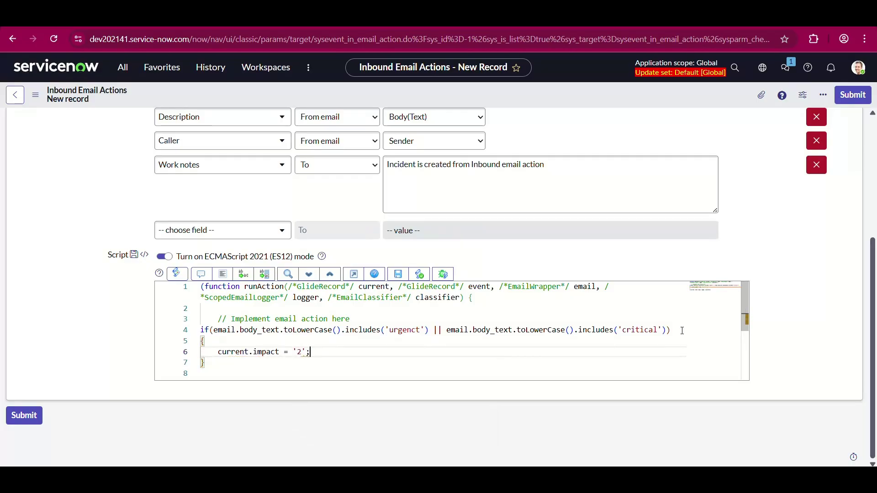
key(Return)
text(curren)
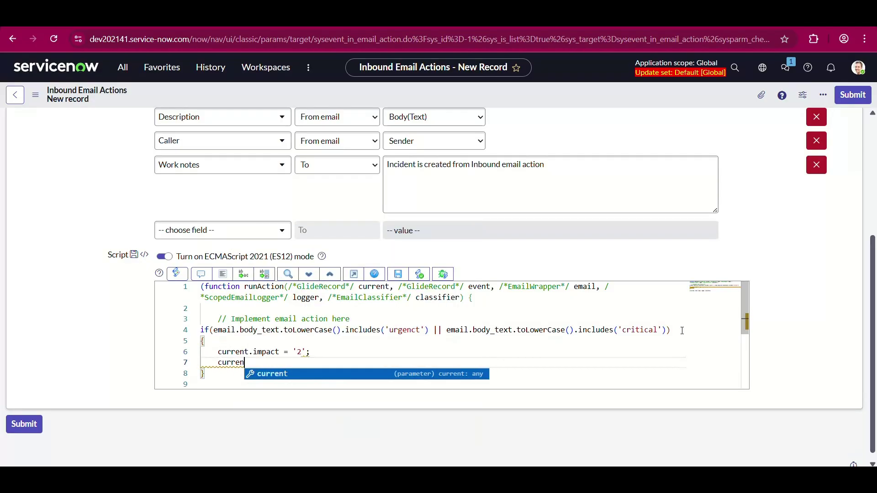
text(t.urgenc)
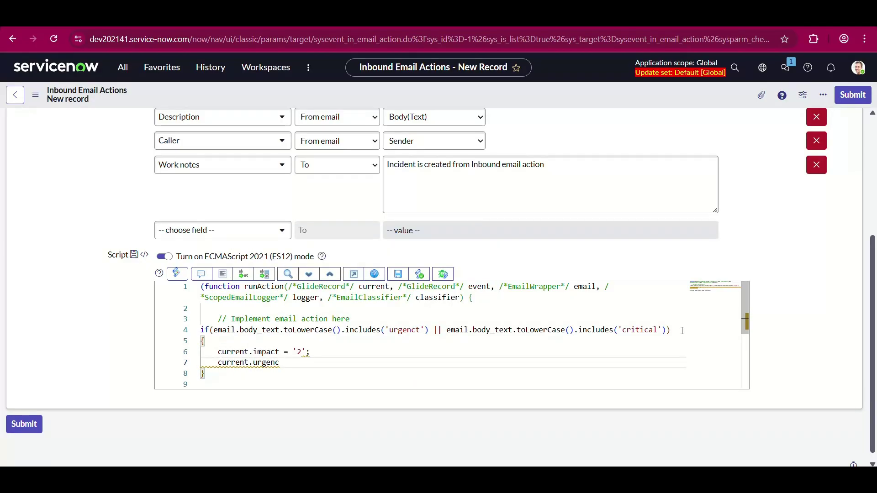
text(y = ')
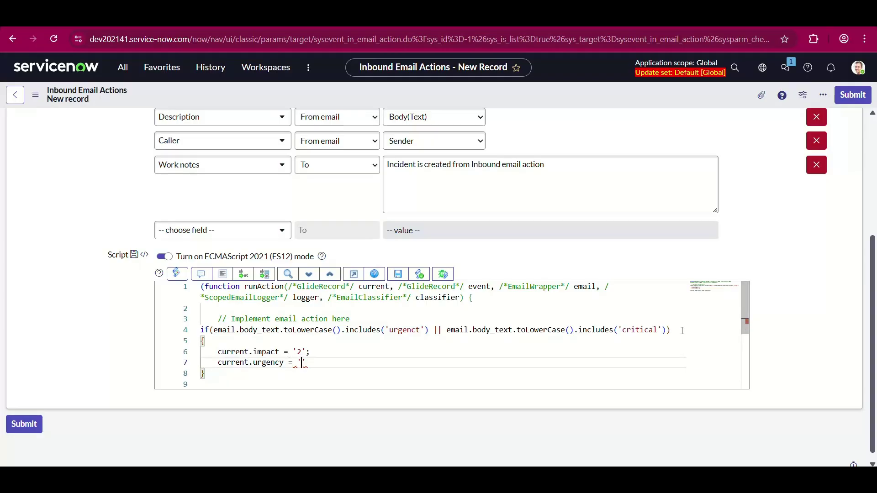
text(1';)
Review the inbound action's script, header fields, run conditions and field actions.
scroll(682, 330, down, 1)
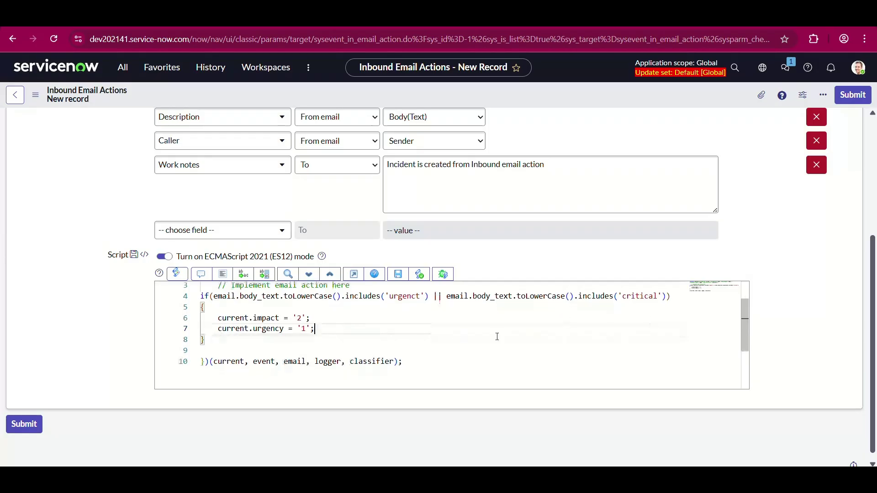
scroll(497, 337, up, 1)
scroll(333, 215, up, 4)
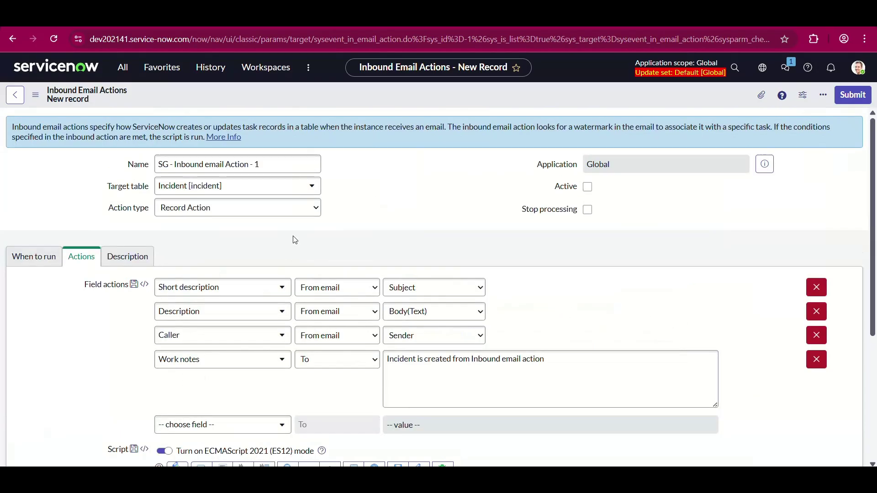
scroll(295, 239, down, 2)
scroll(248, 255, up, 1)
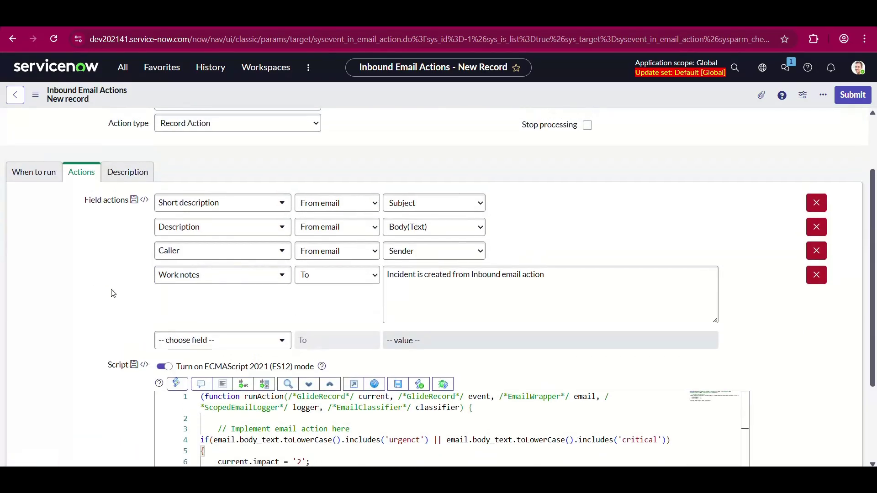
click(34, 172)
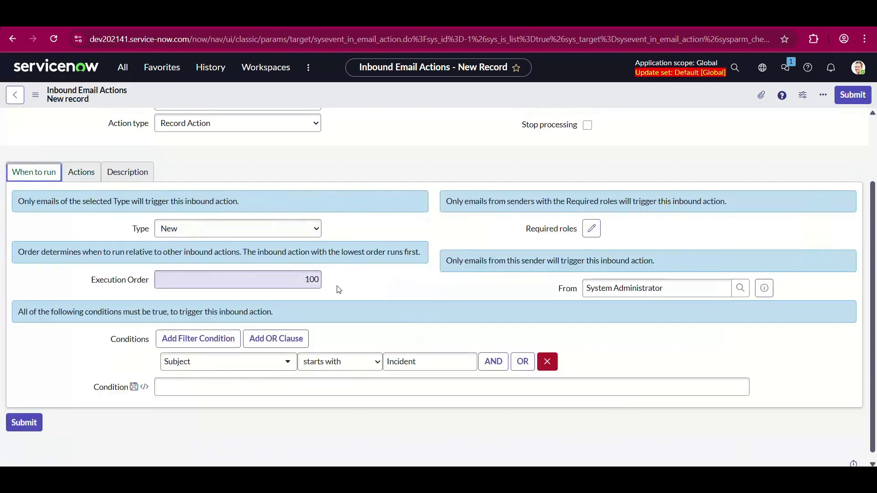
scroll(333, 297, up, 1)
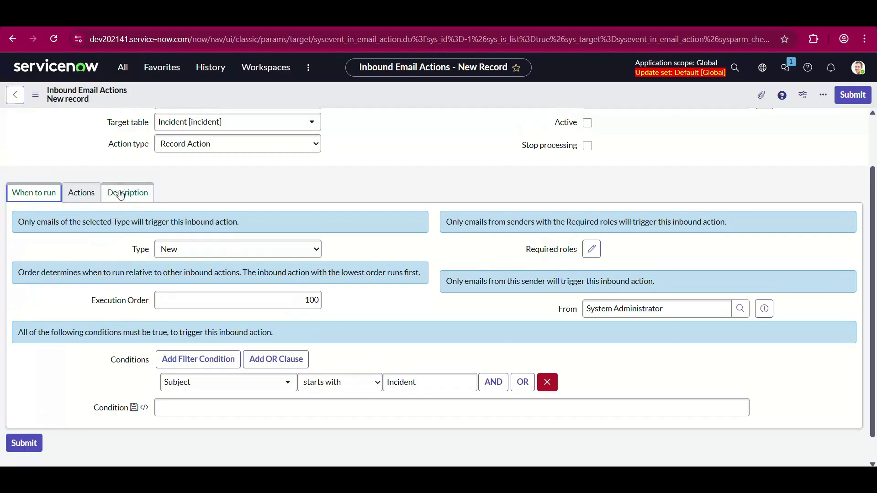
click(83, 192)
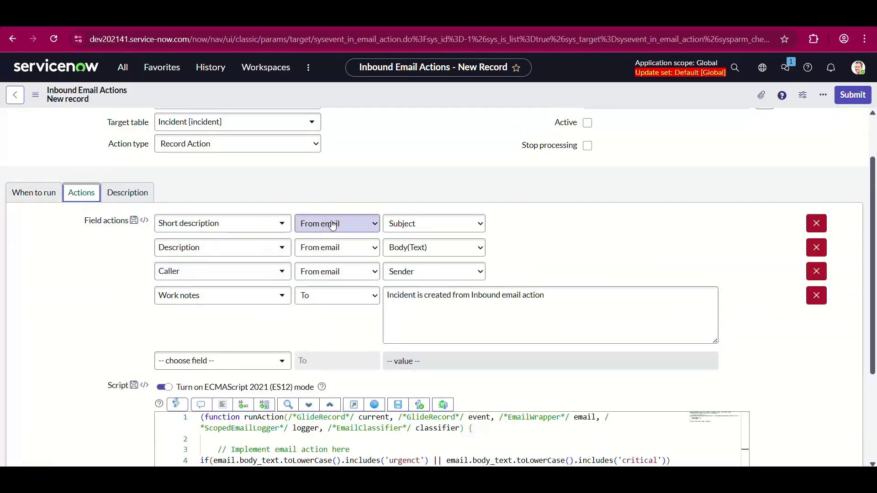
scroll(242, 320, down, 3)
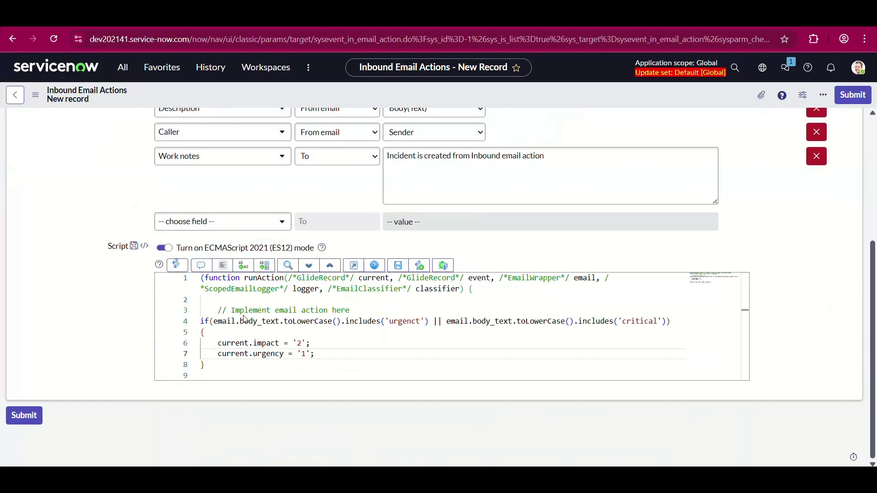
scroll(254, 241, up, 5)
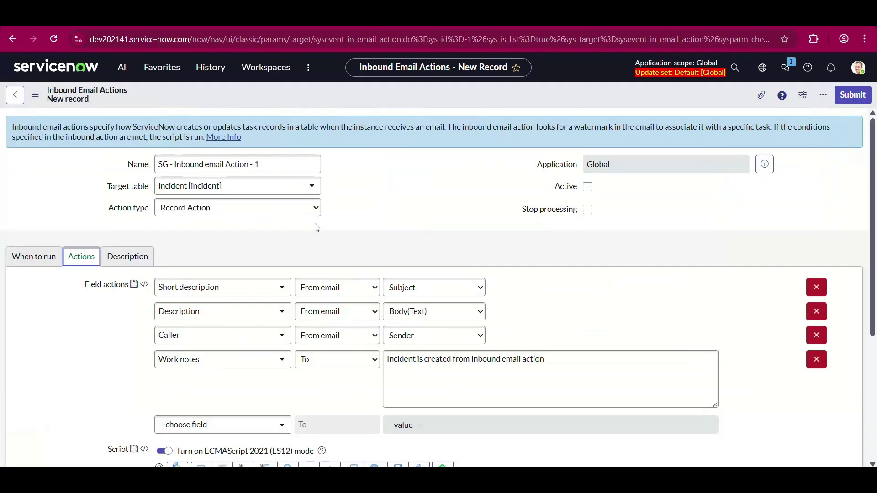
Mark the inbound email action as Active and save the record.
click(587, 188)
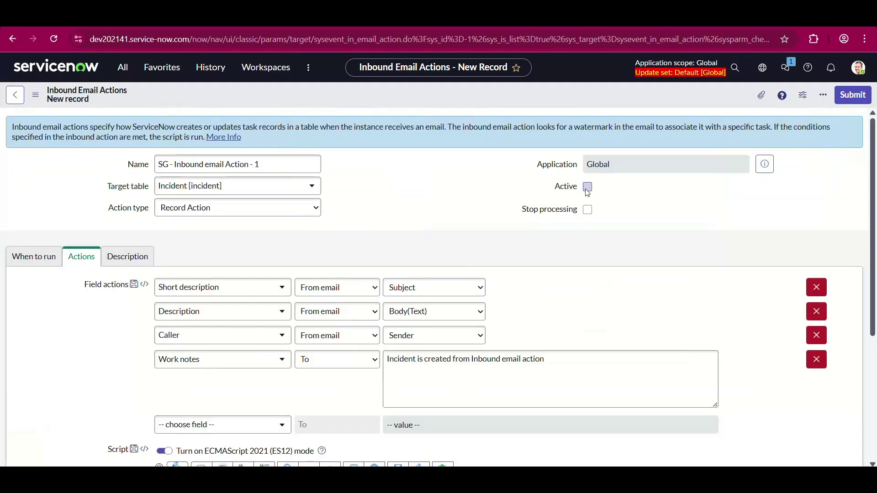
right_click(408, 90)
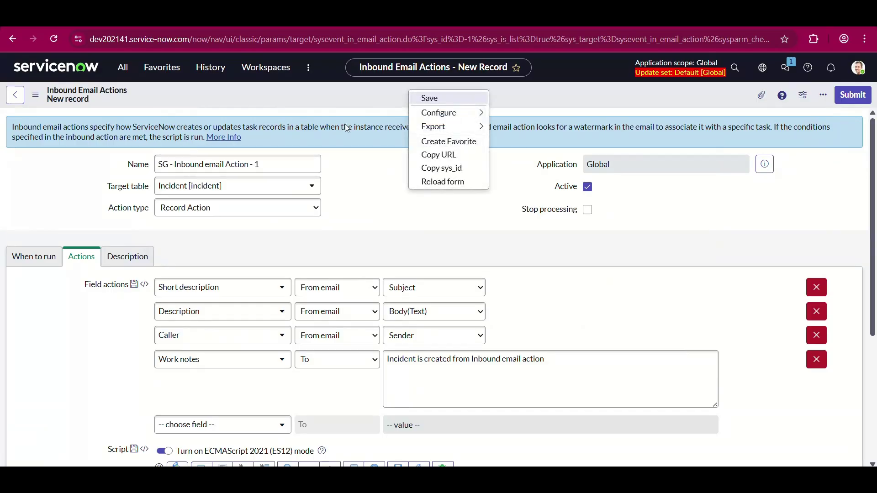
key(ctrl+s)
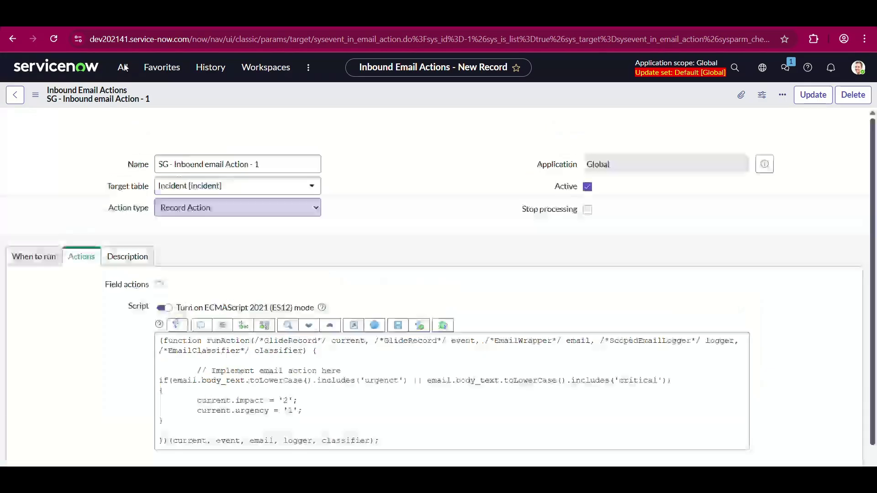
Find the Inbound Actions module by searching for "inbound action" and open its list in a new browser tab.
click(125, 67)
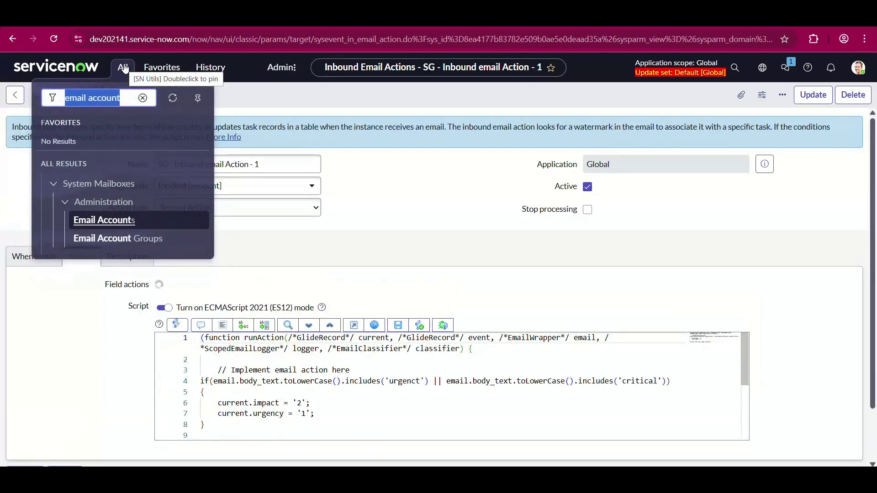
text(inbound)
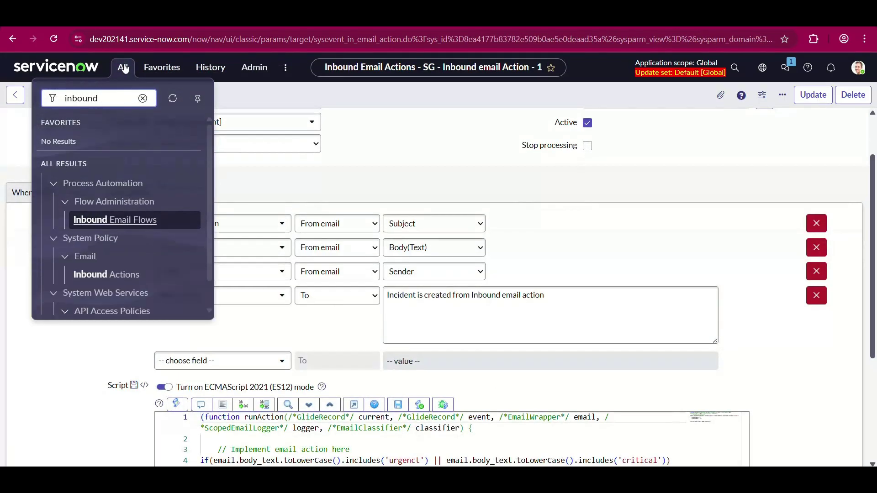
text( action)
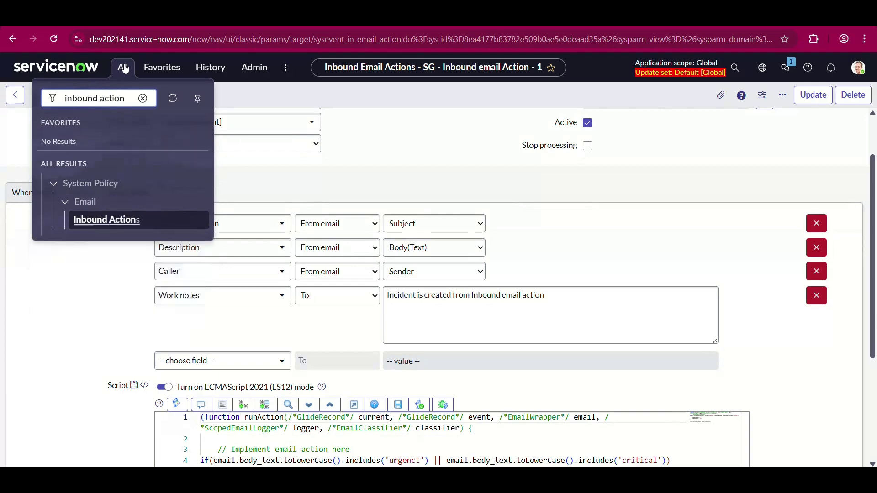
right_click(113, 227)
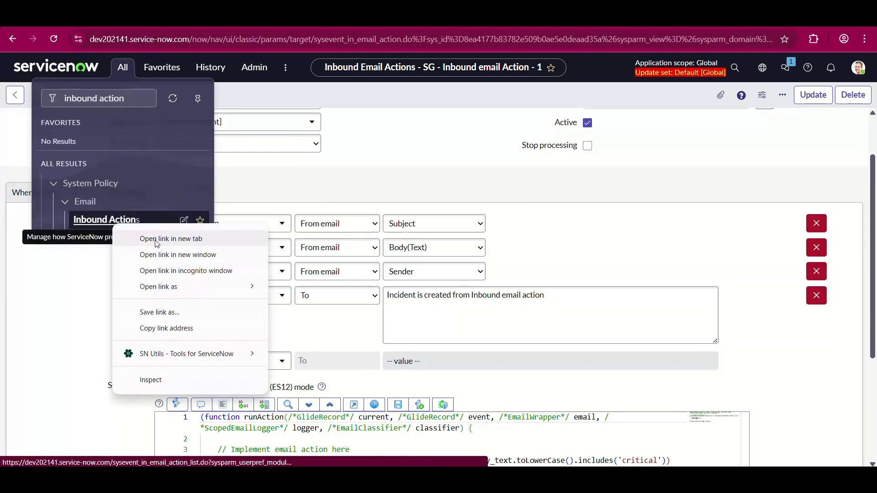
click(157, 237)
click(203, 28)
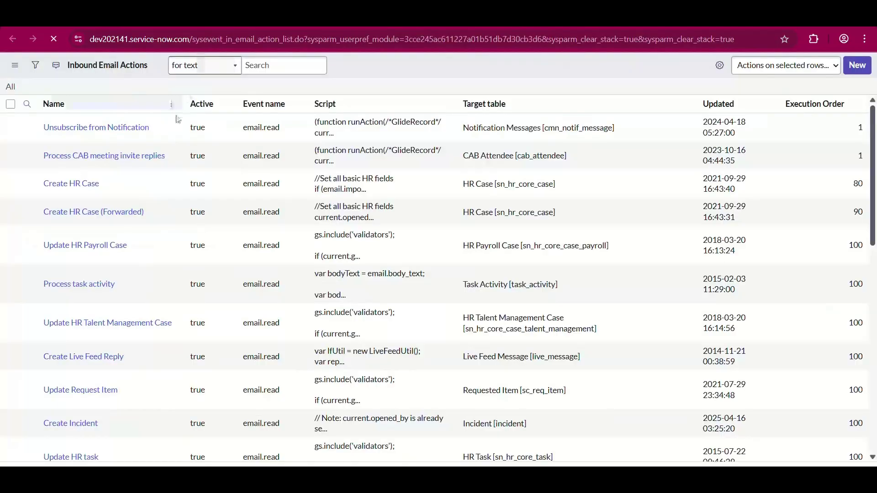
Filter the inbound email actions list by the name "create incident".
click(130, 125)
text(creat)
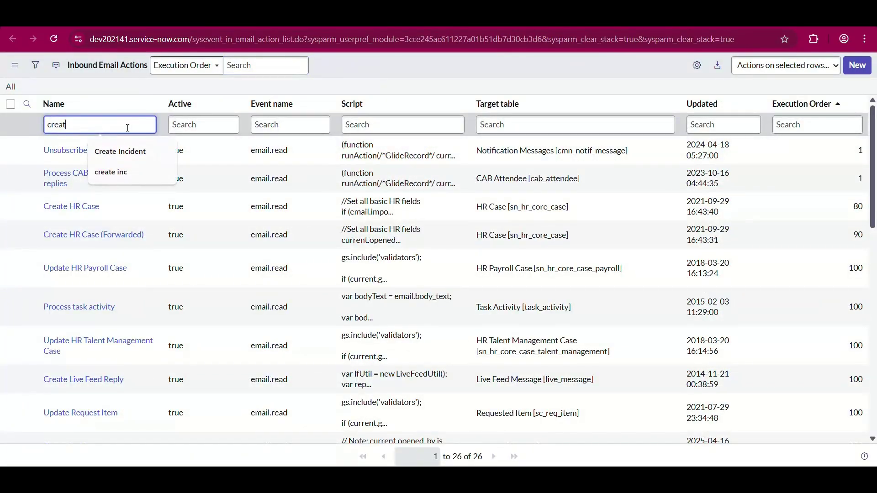
text(e incident)
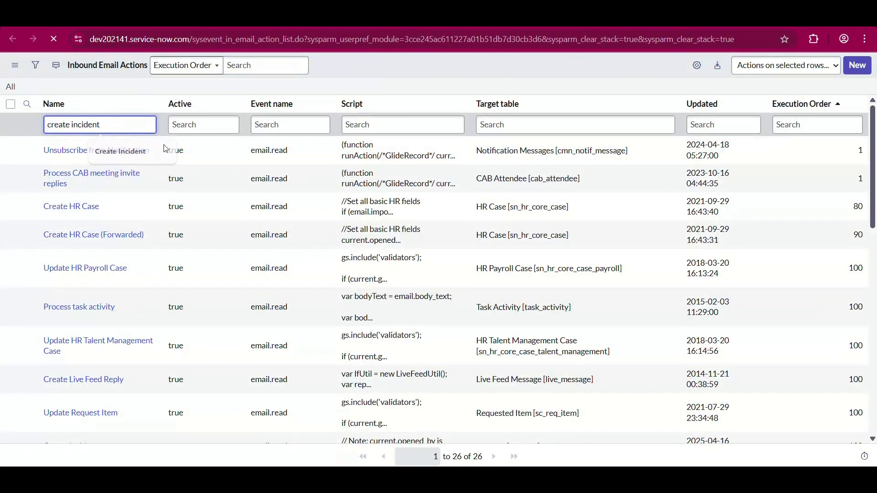
key(Return)
Set Active to false for the Create Incident and Create Incident (Forwarded) inbound actions.
click(214, 150)
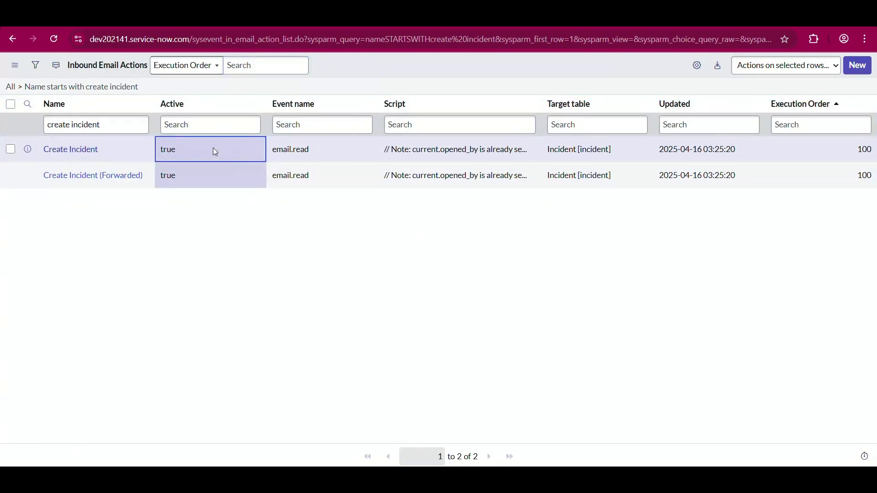
double_click(215, 152)
click(180, 154)
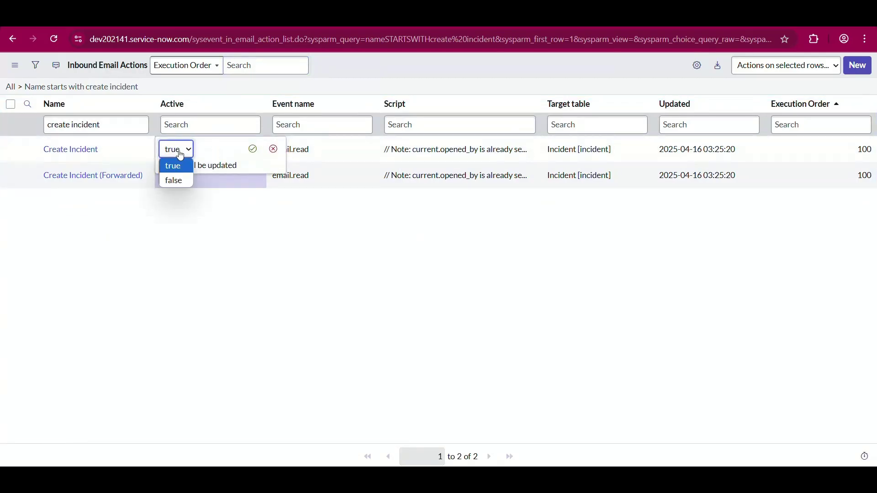
click(177, 180)
click(253, 150)
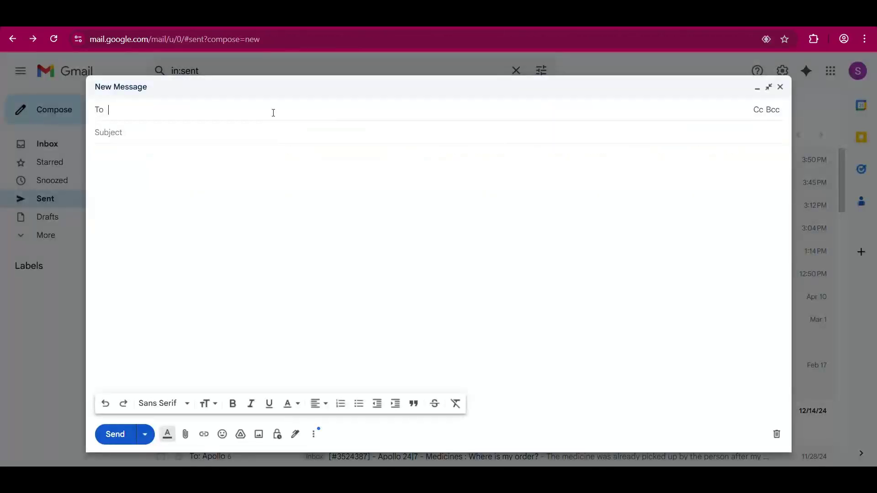
In a new Gmail message, enter the ServiceNow mailbox address as recipient and the subject "Incident testing inbound email action".
text(serviceno)
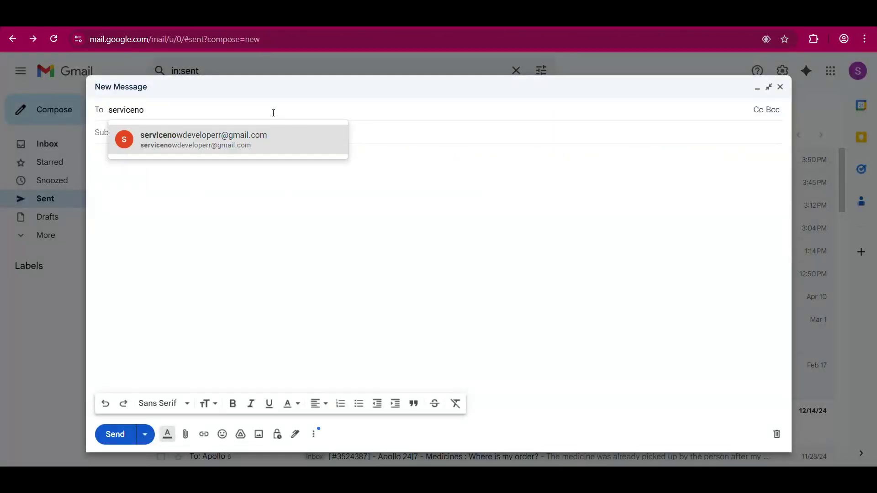
key(Return)
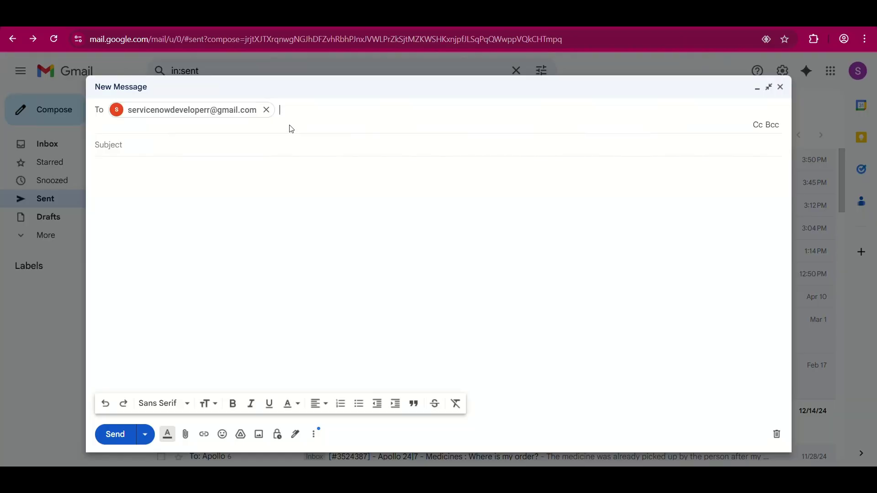
click(154, 146)
text(Incident testing inb)
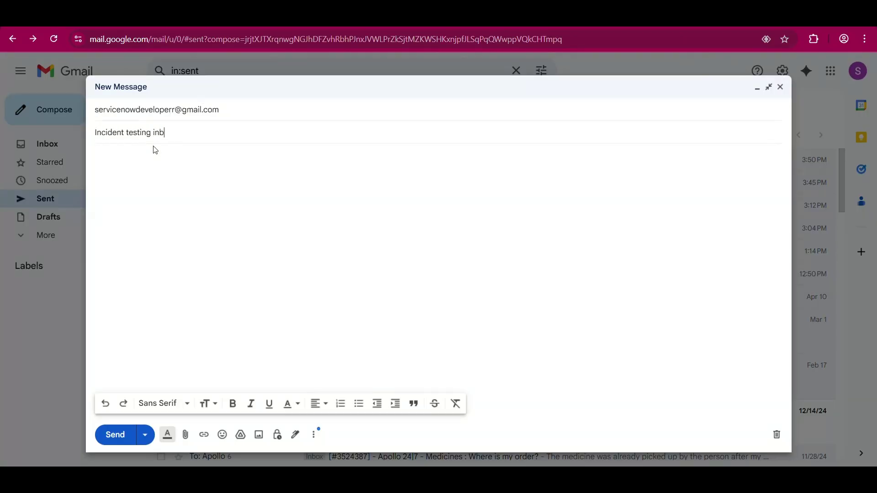
text(ound email action)
Copy the subject text into the body of the email message.
triple_click(146, 133)
key(ctrl+c)
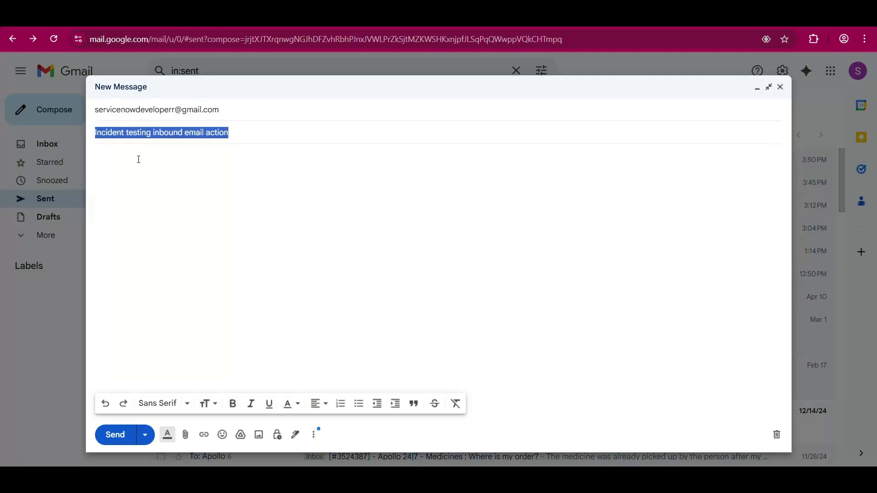
click(137, 161)
key(ctrl+v)
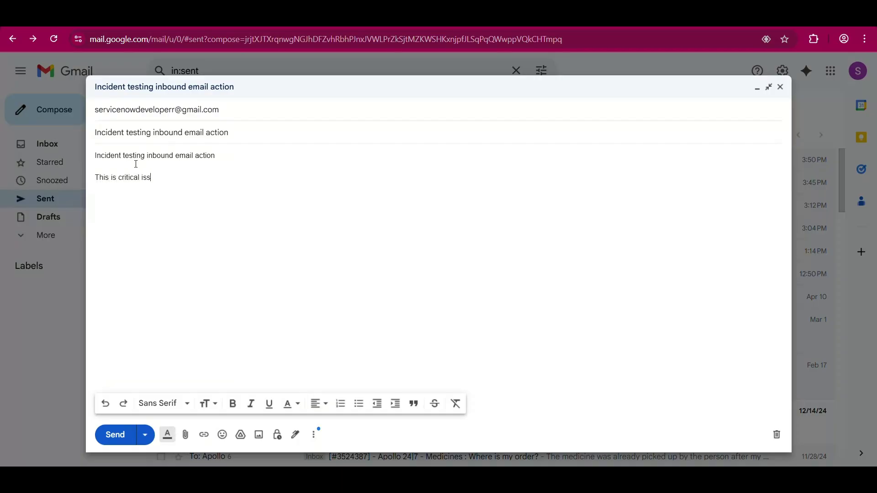
Finish the email body with "This is critical issue. Please create a priority ticket.", sign off with Regards and the sender's name, and send it.
text(lease create a priorot)
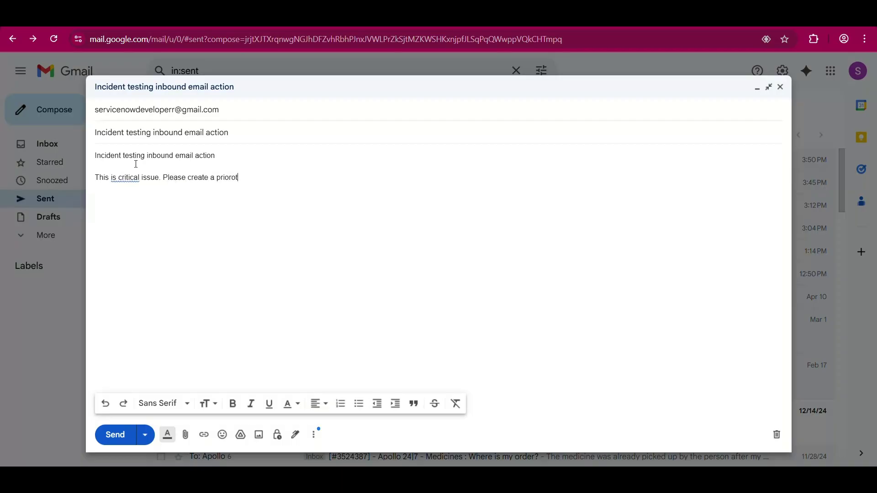
key(BackSpace)
key(BackSpace)
text(ity ticket.)
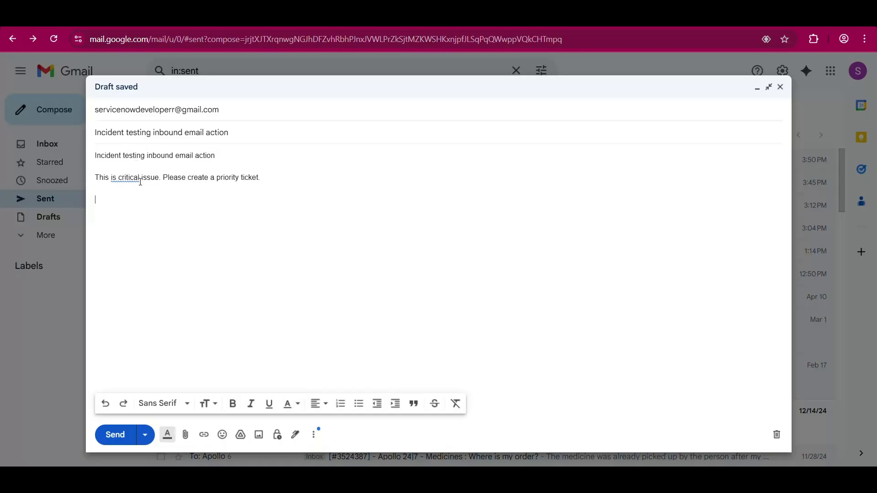
text( Regard)
text(Shivalika)
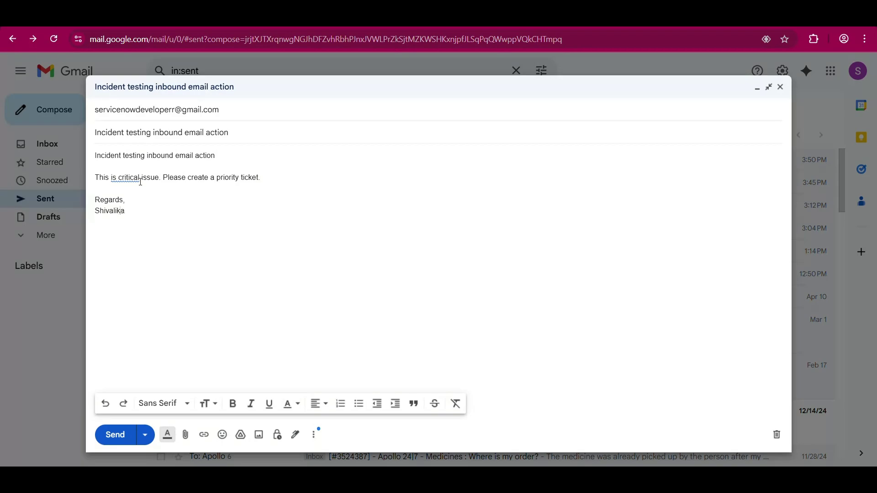
click(116, 435)
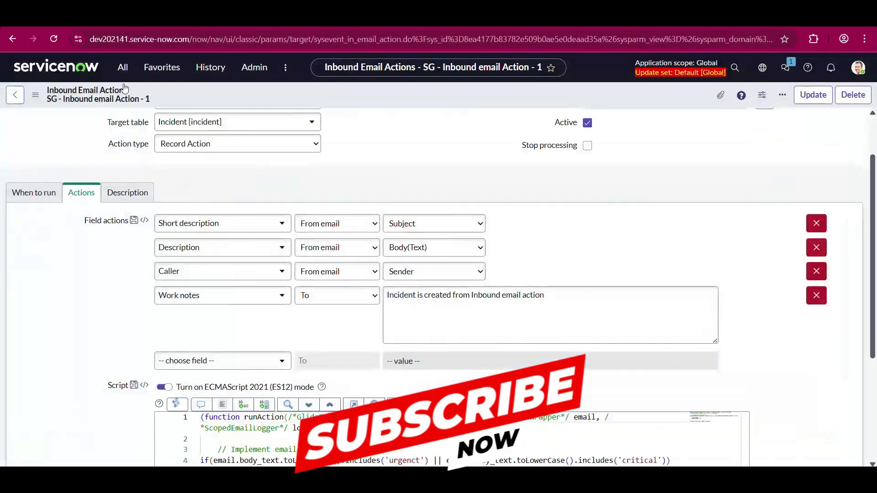
Switch to ServiceNow and open the system log's Emails list in a new browser tab.
click(122, 67)
key(BackSpace)
text(emails)
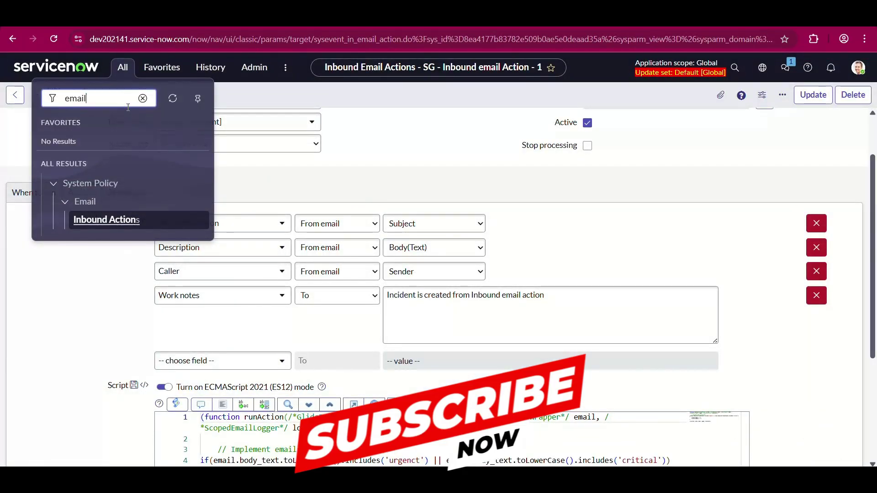
right_click(71, 209)
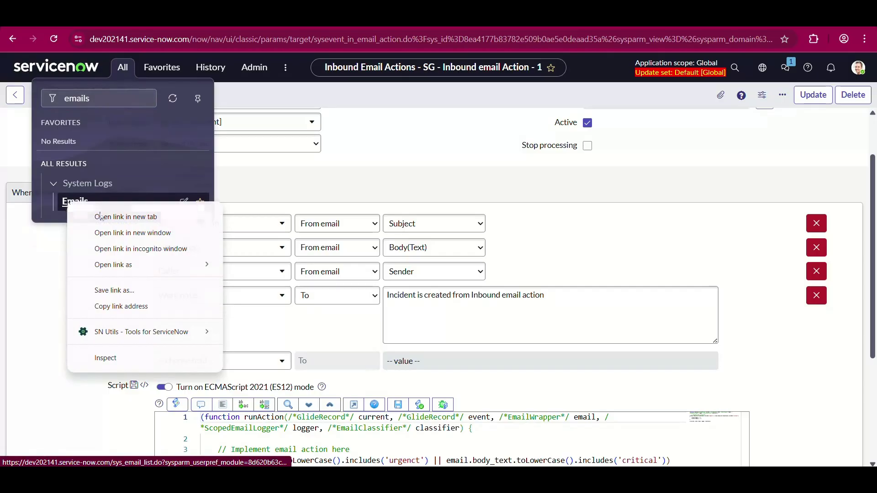
click(110, 215)
click(75, 201)
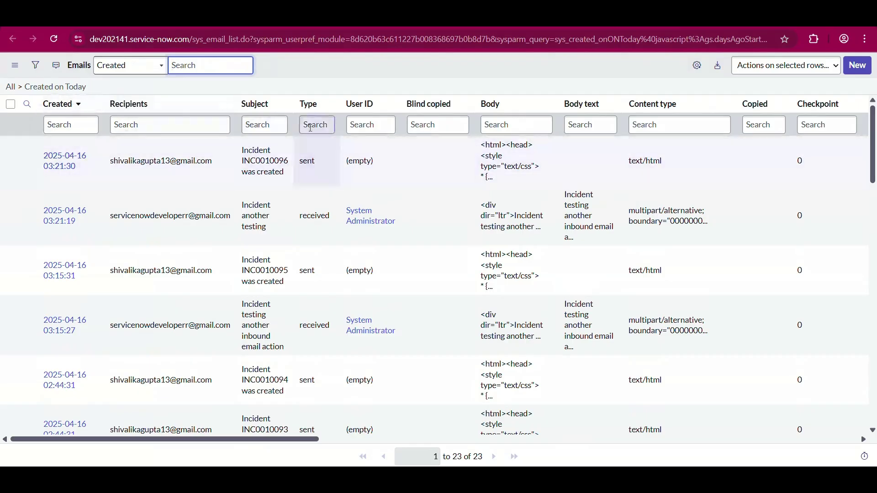
Filter today's emails list to the type "received".
click(309, 127)
text(recevied)
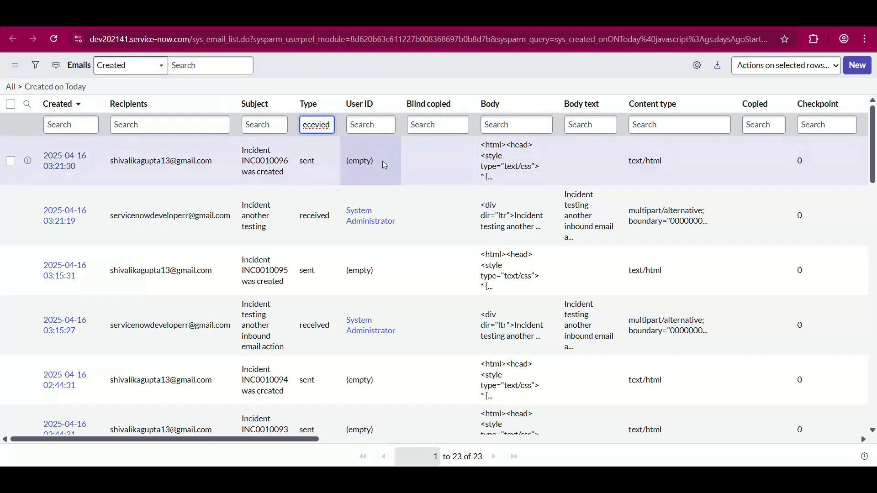
key(BackSpace)
text(i)
key(Return)
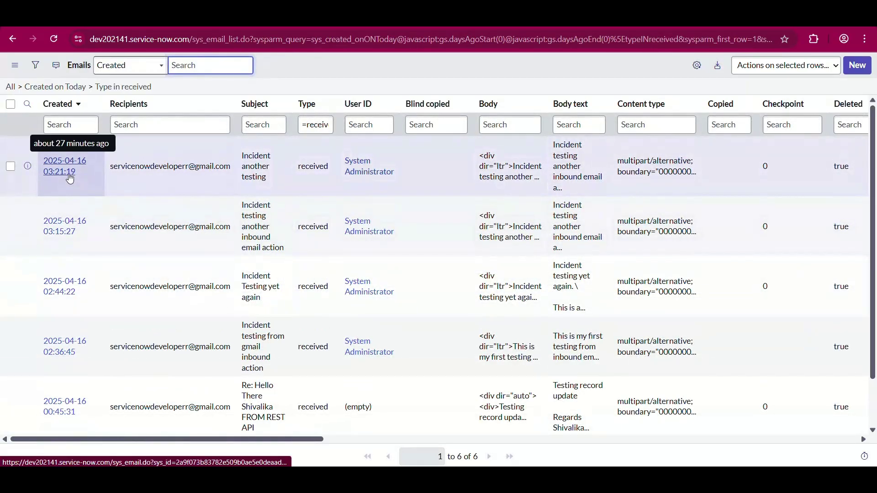
Refresh the received emails list and open the newest email, "Incident testing inbound email action".
click(92, 104)
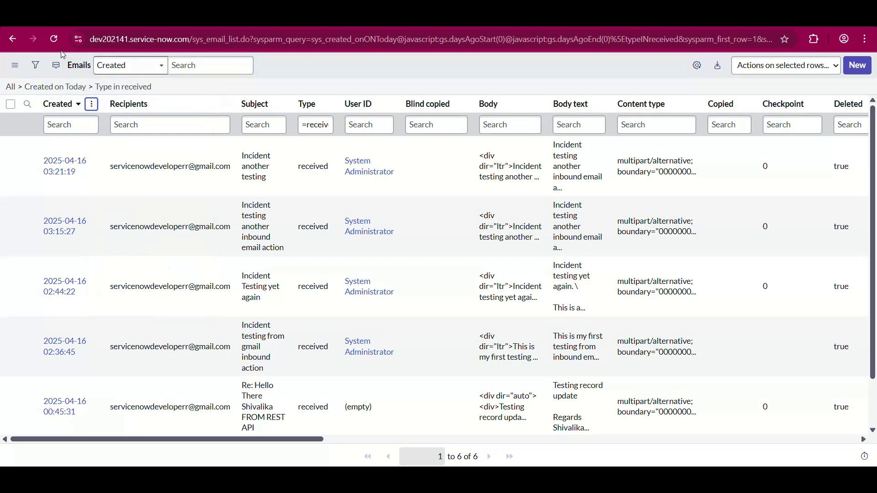
click(54, 39)
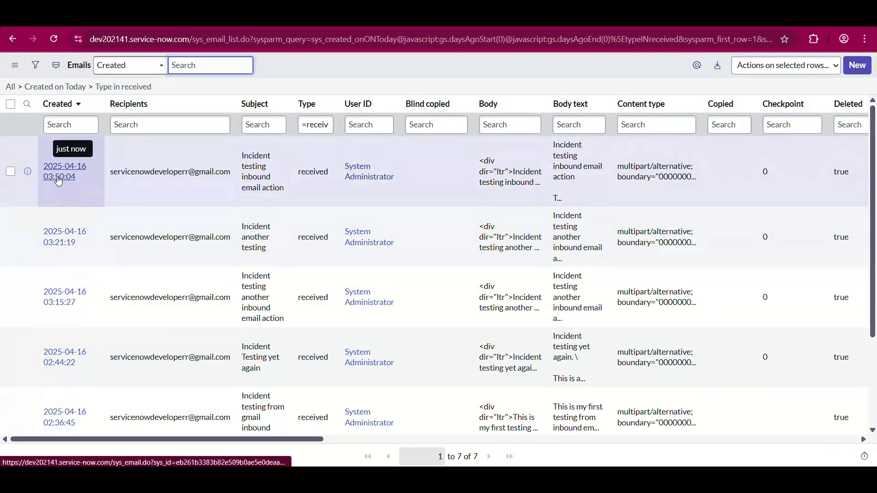
right_click(27, 172)
key(Escape)
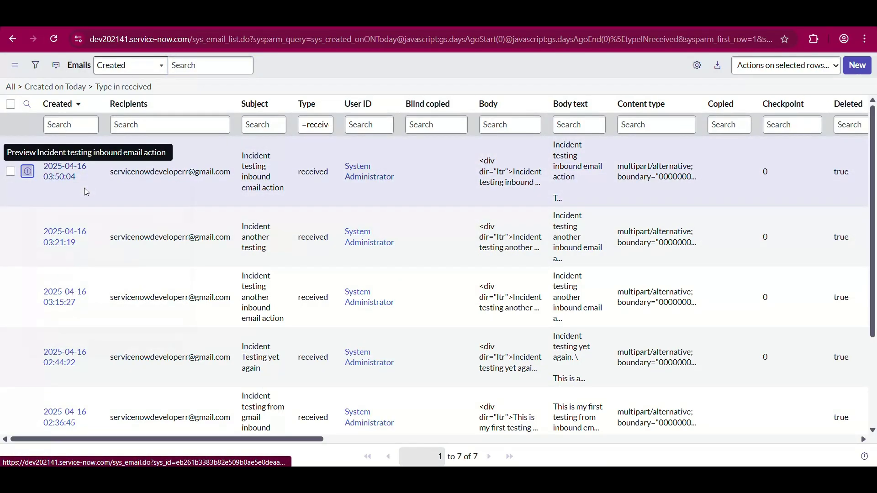
click(84, 187)
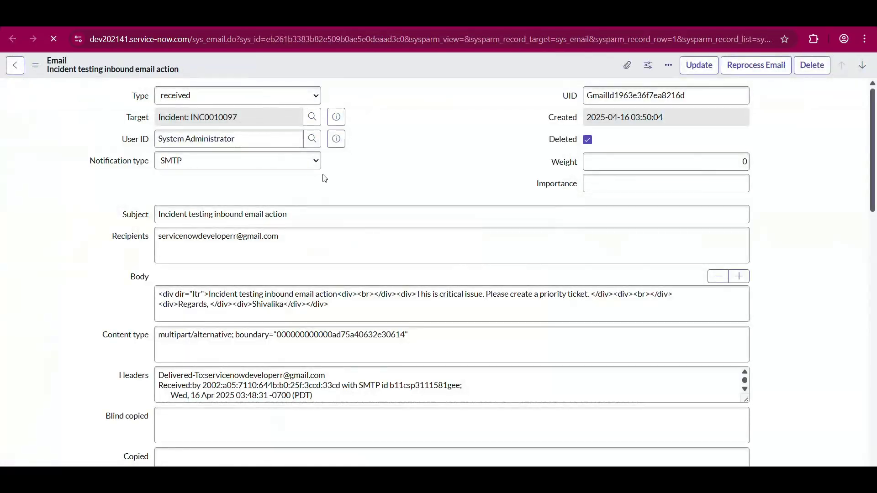
Open the email's target incident and check its caller, impact, urgency, priority, descriptions and work notes.
click(337, 122)
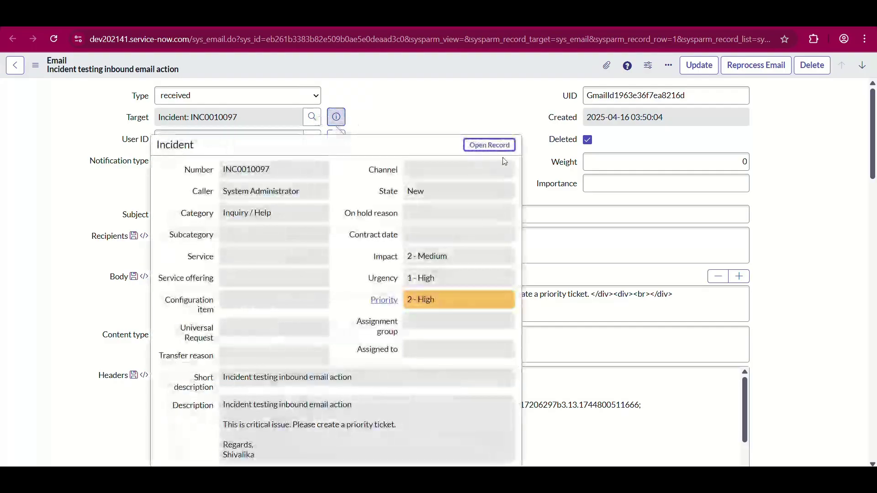
click(486, 147)
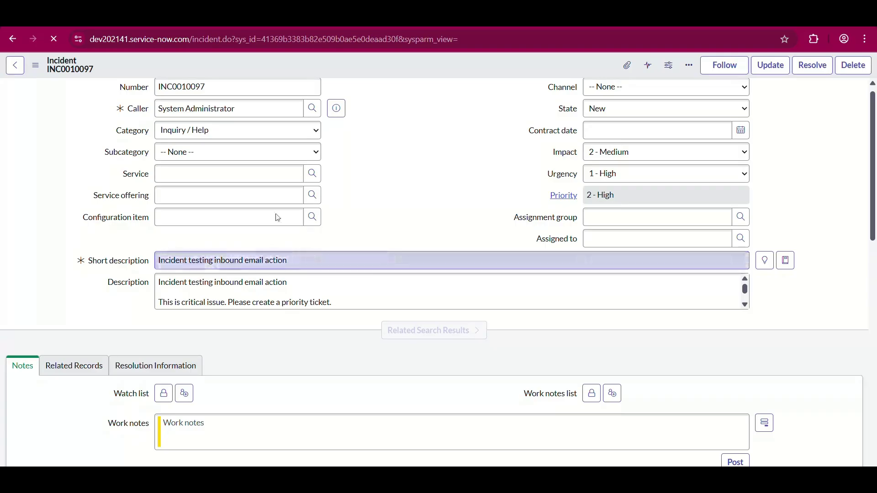
key(alt+Left)
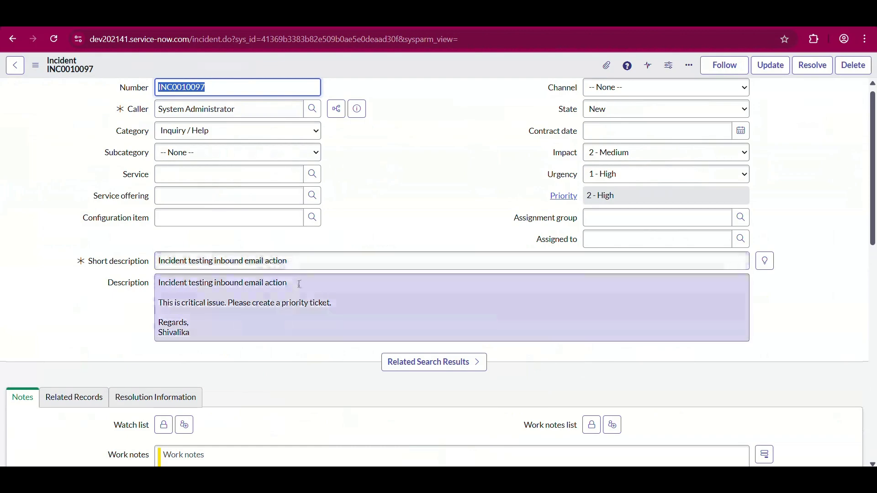
scroll(282, 283, down, 1)
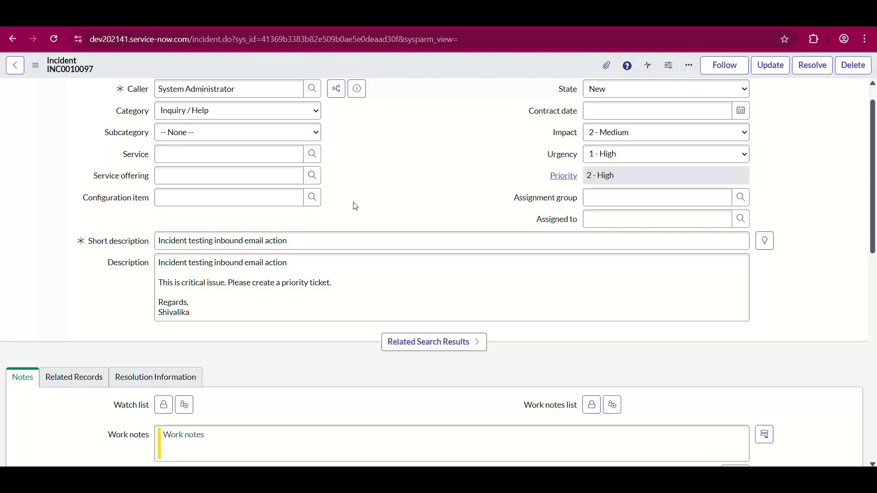
scroll(355, 204, up, 1)
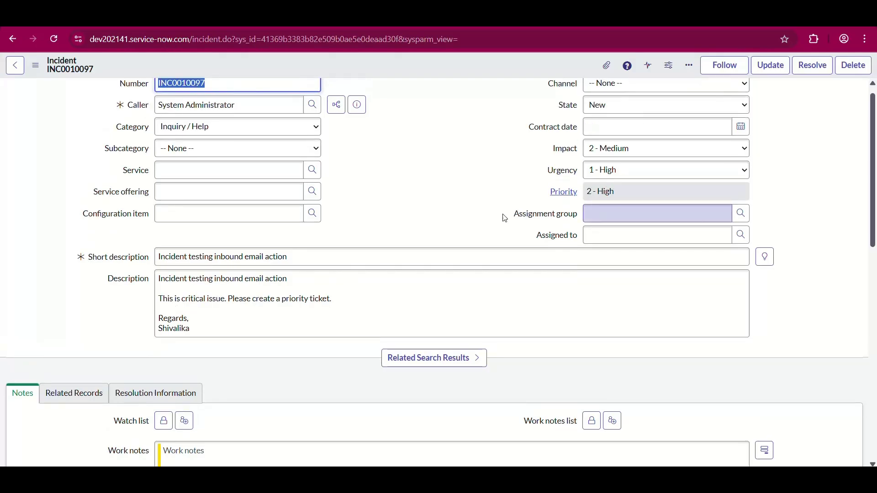
scroll(450, 215, up, 1)
scroll(436, 198, down, 4)
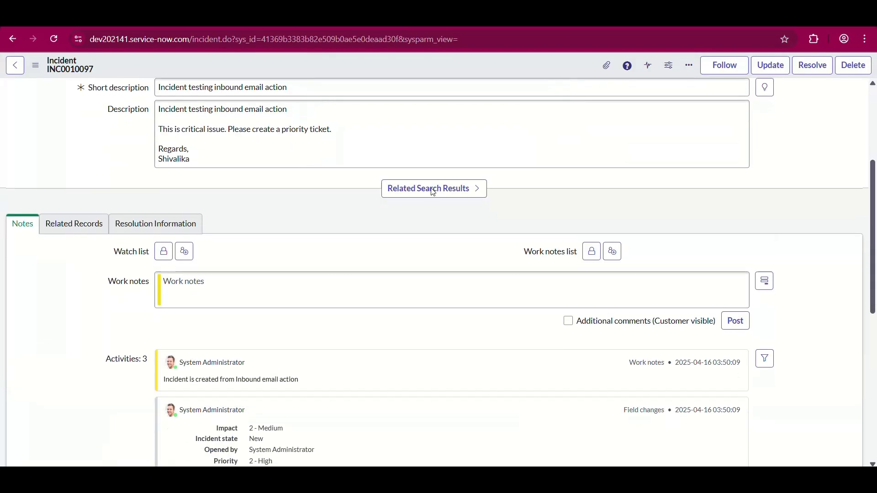
scroll(433, 192, down, 5)
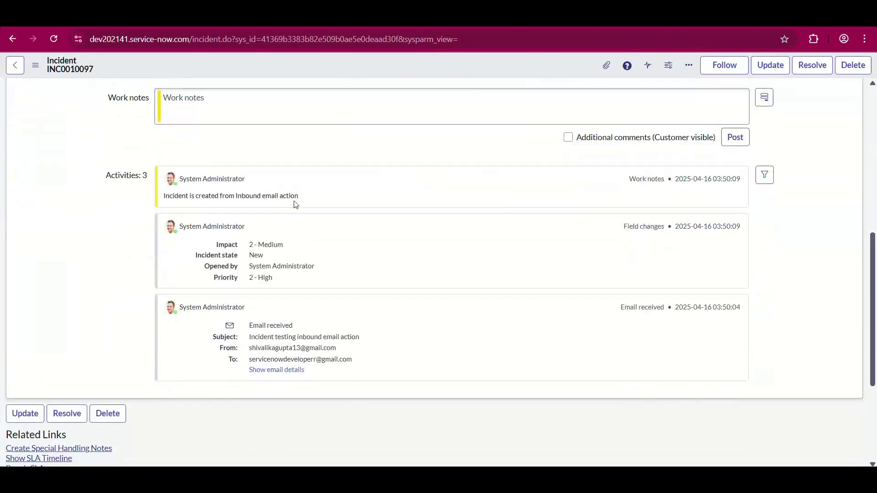
scroll(327, 223, up, 1)
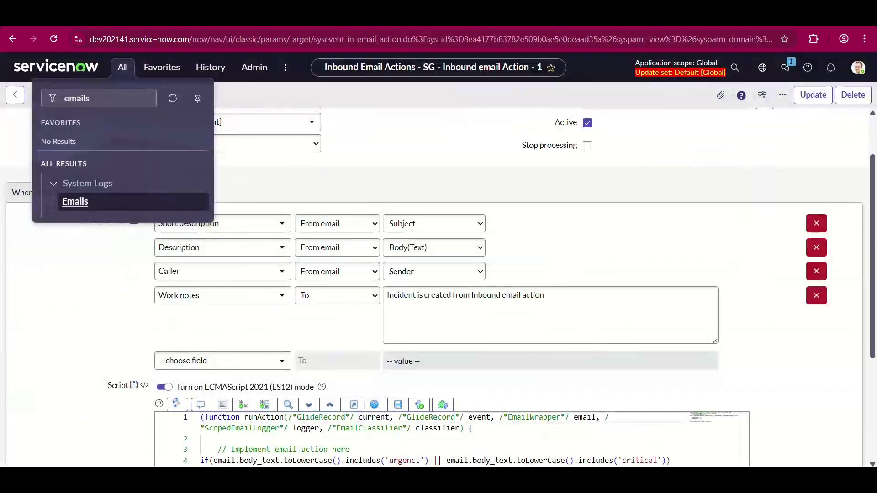
Return to the SG - Inbound email Action - 1 record and review its field actions and script.
scroll(356, 199, up, 3)
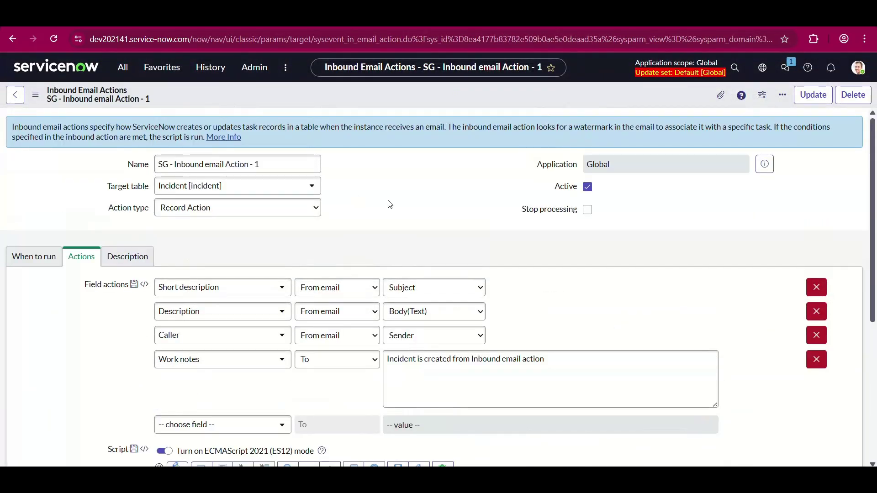
scroll(388, 202, down, 1)
scroll(431, 225, up, 1)
scroll(397, 240, down, 1)
scroll(391, 241, down, 1)
scroll(389, 246, up, 1)
scroll(386, 269, down, 4)
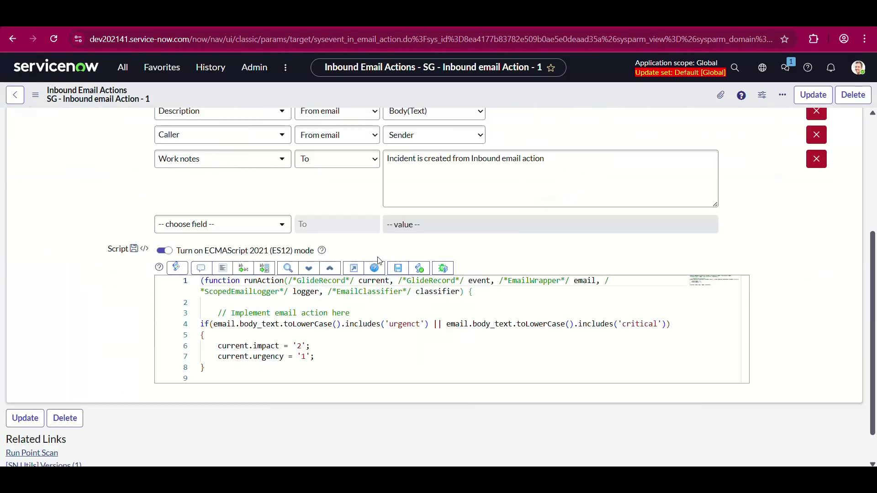
scroll(380, 301, up, 4)
scroll(378, 305, down, 5)
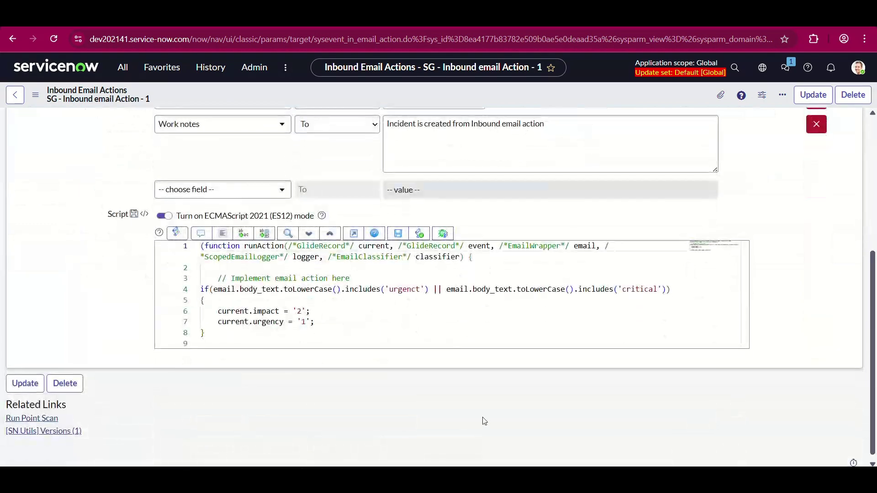
scroll(421, 329, down, 1)
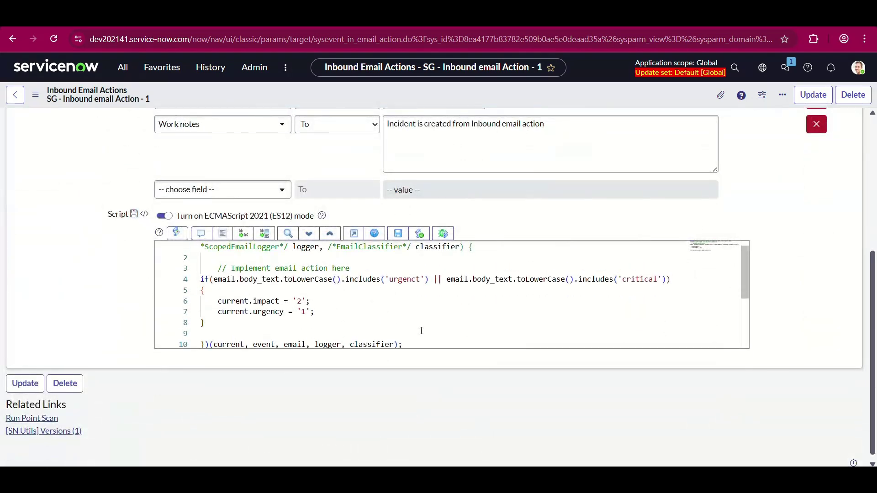
Switch to the Notepad requirements and read use case 2, highlighting the Configuration Item and Category line of the email body format.
mouse_move(571, 459)
click(612, 415)
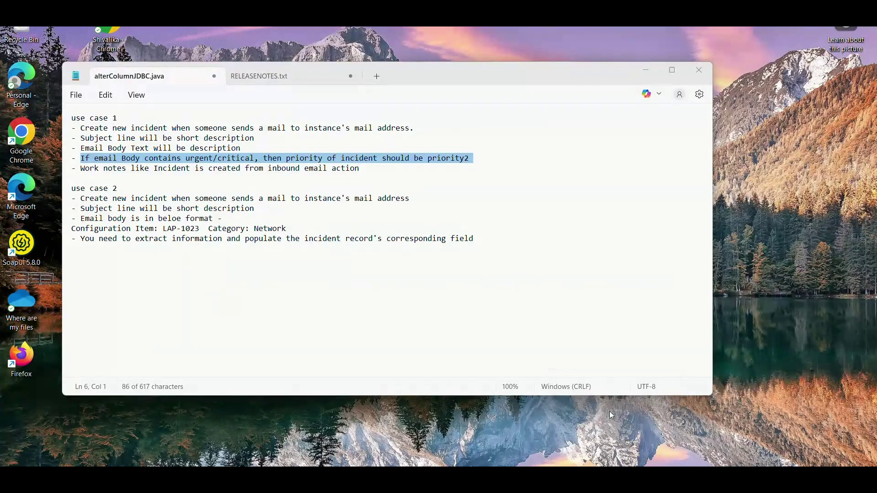
click(401, 280)
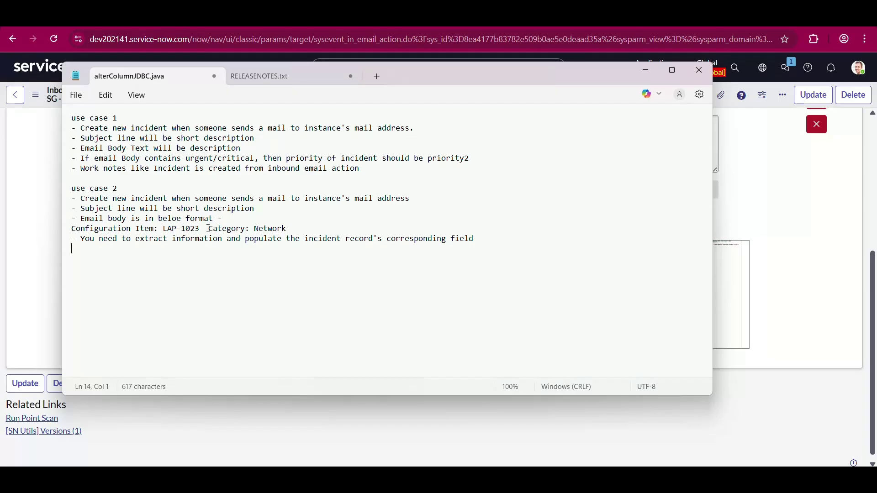
click(73, 229)
drag(72, 228, 288, 228)
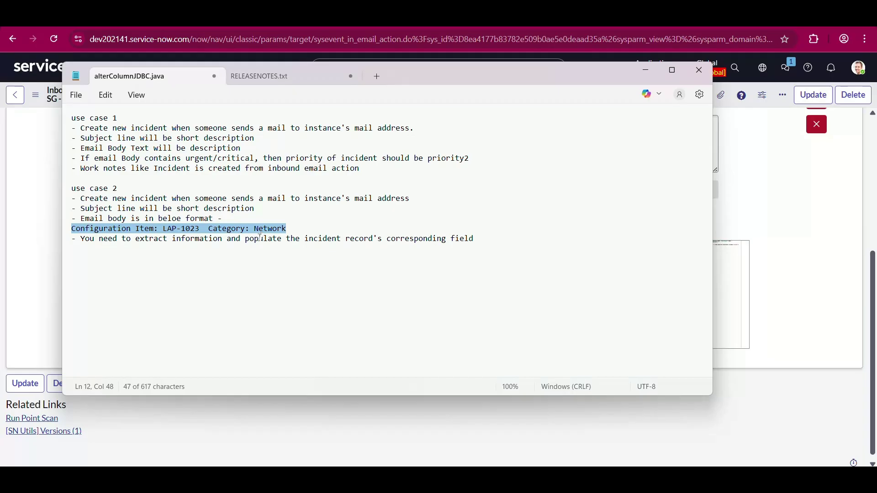
click(645, 70)
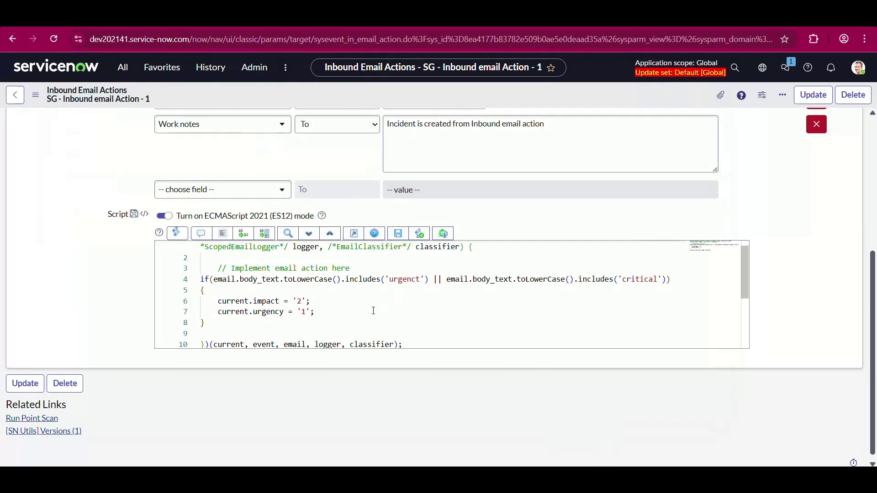
Review the inbound action's run conditions, field actions and script against the use case 2 requirements.
scroll(127, 274, up, 3)
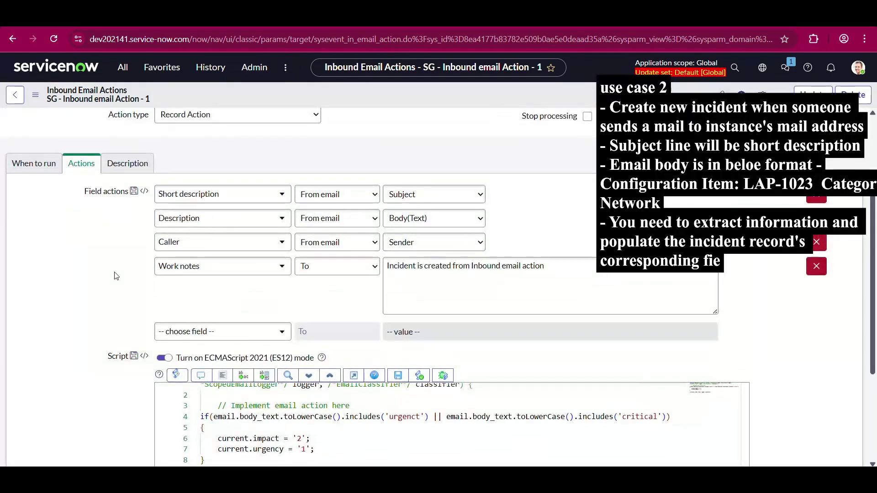
scroll(114, 274, up, 1)
click(41, 189)
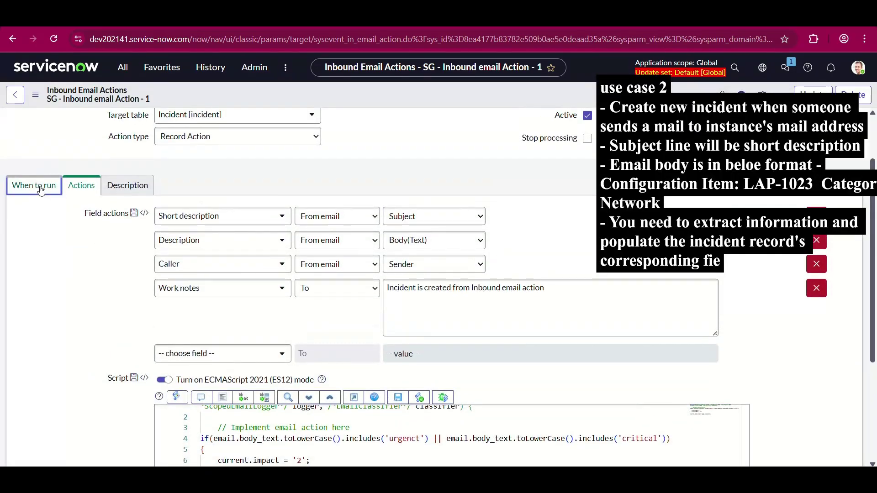
scroll(297, 274, up, 1)
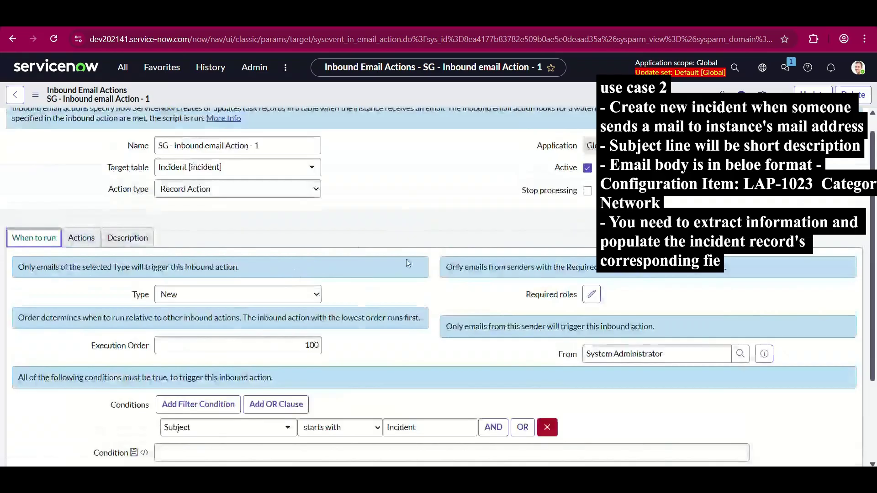
scroll(255, 291, down, 2)
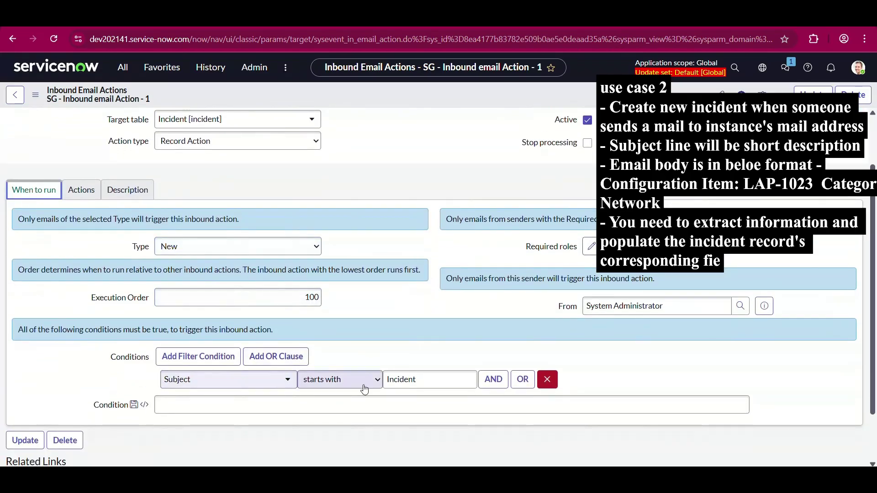
click(83, 189)
scroll(280, 212, down, 2)
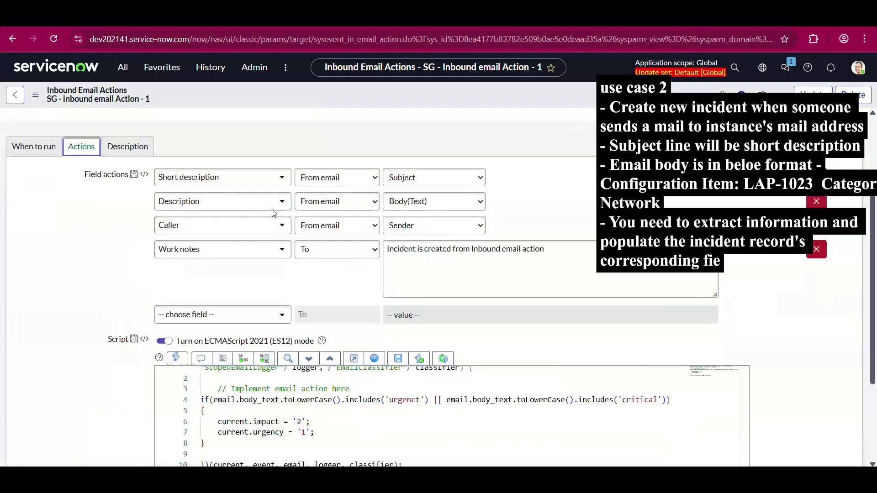
scroll(274, 311, down, 4)
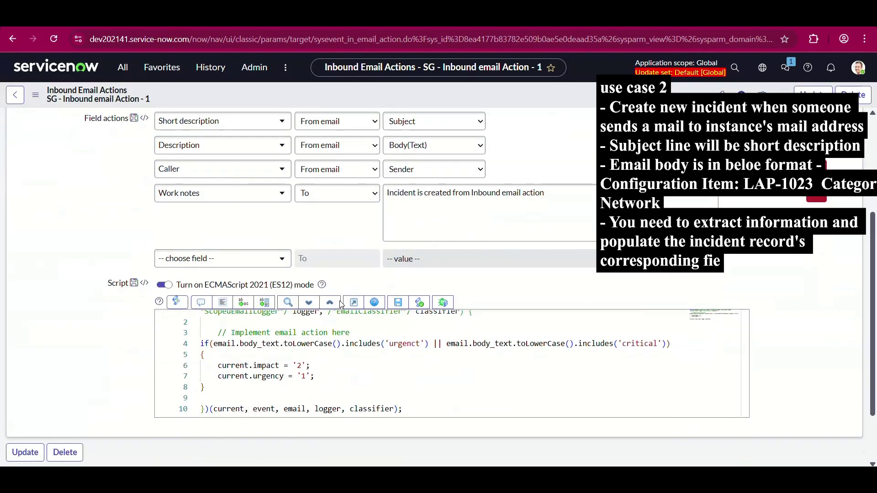
Comment out the urgent/critical if block that sets impact and urgency, enclosing it in /* and */.
scroll(239, 353, up, 1)
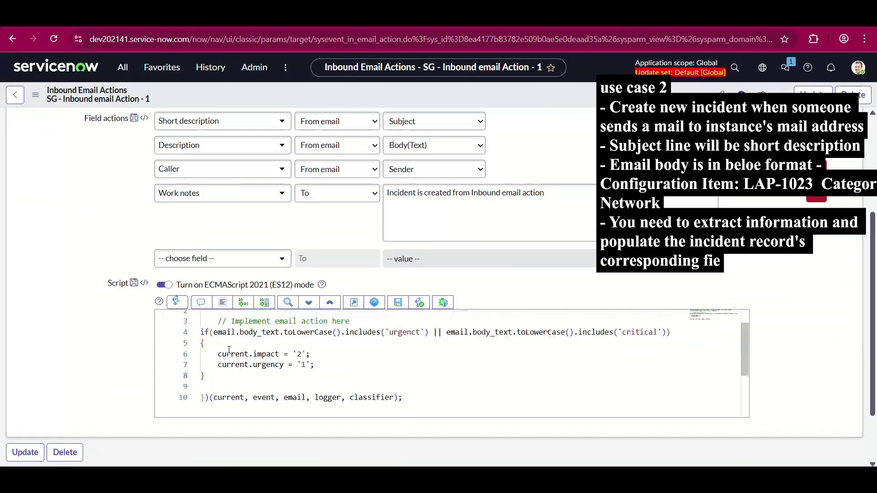
double_click(203, 333)
click(201, 333)
text(/*)
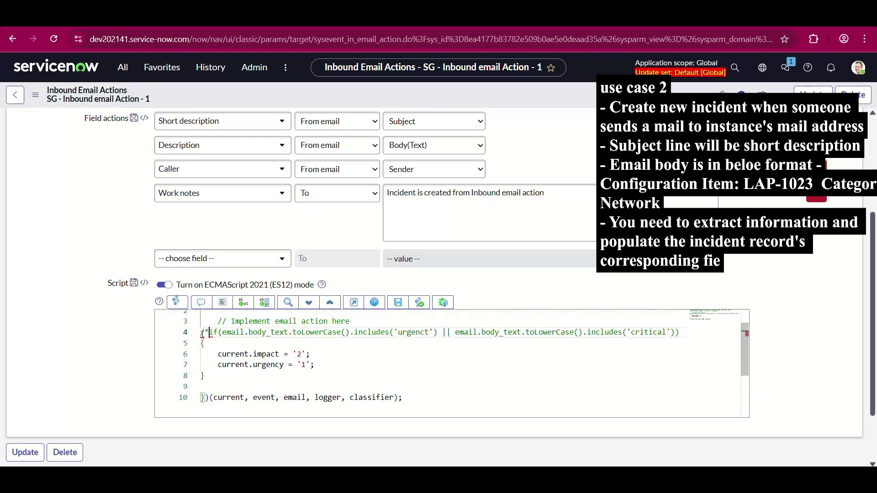
click(206, 376)
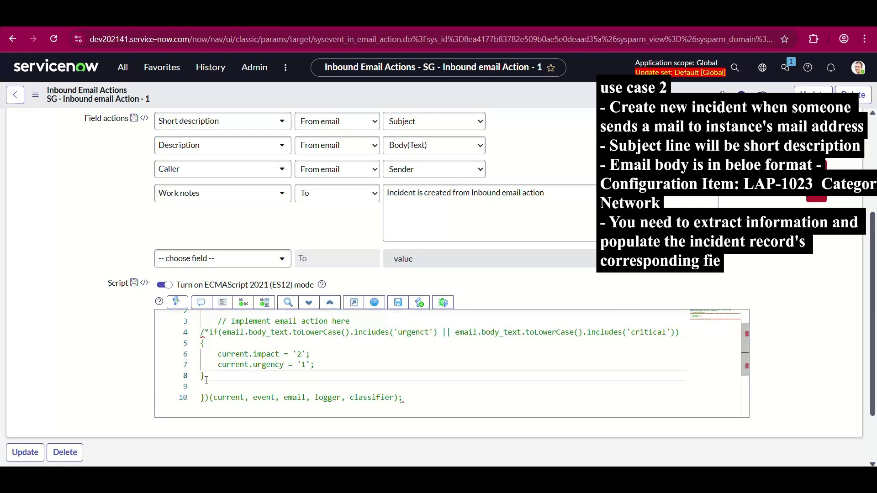
text(*/)
Below the commented-out block, add the comment line "//Configuration Item: LAP-1023 Category: Network" as the sample body format.
key(Return)
key(Return)
scroll(304, 306, down, 2)
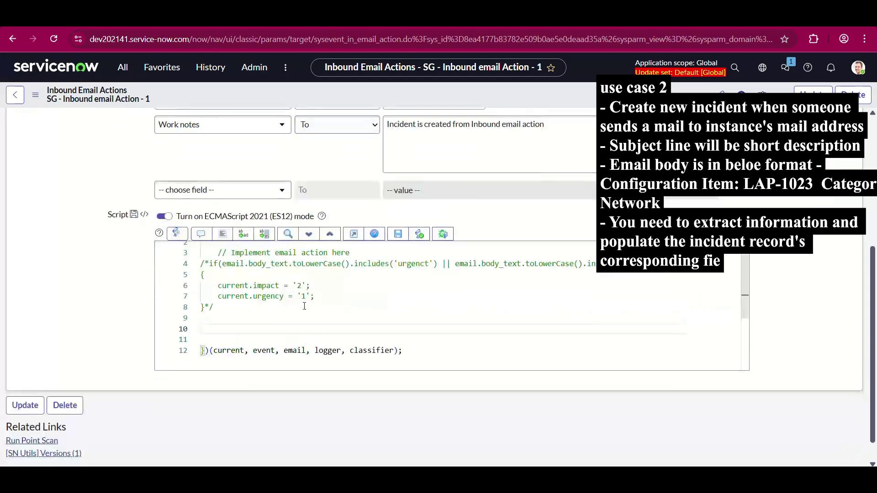
text(//Configuration Item: LAP-1023  Category: Network)
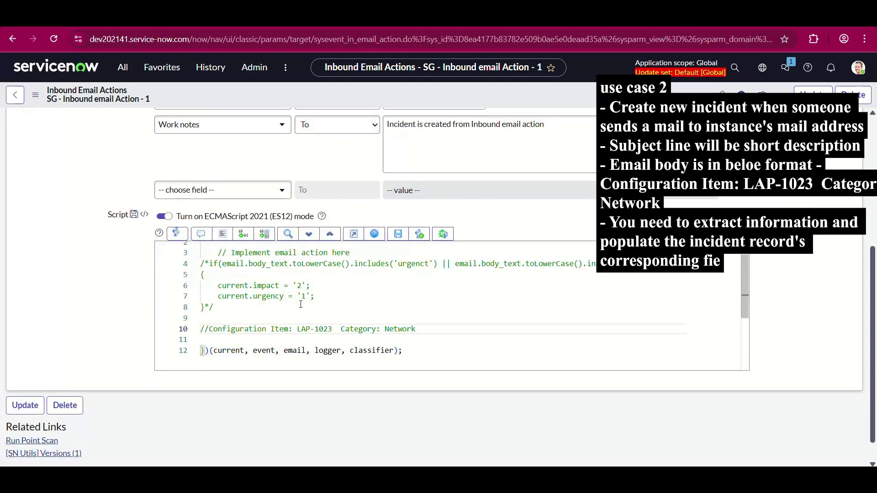
Below the sample format comment, declare the email text variable with "var body = email.body_text;".
key(Return)
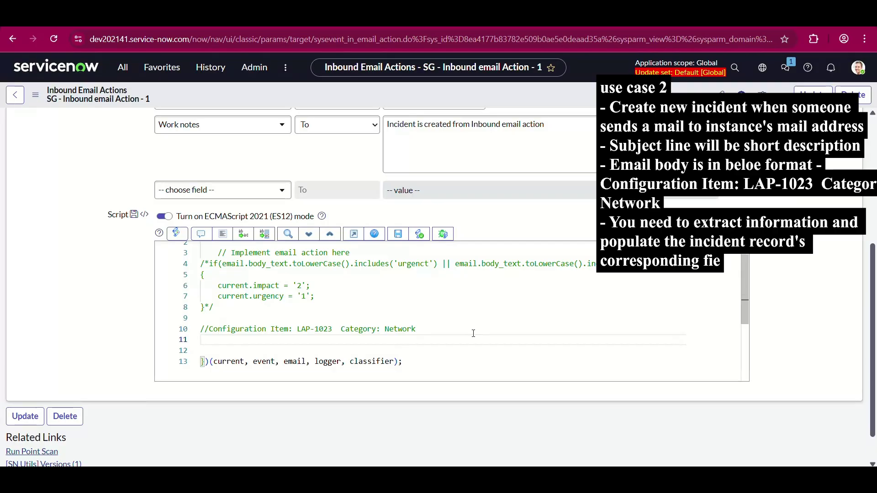
key(Return)
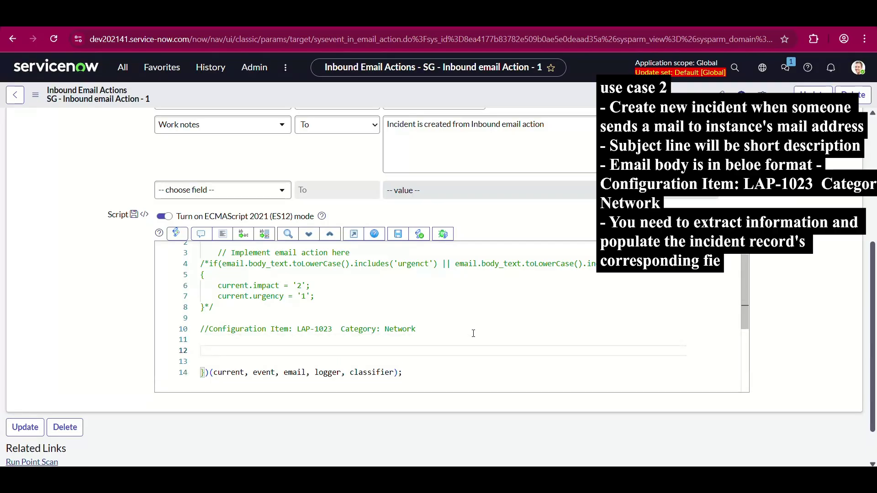
text(var body = e)
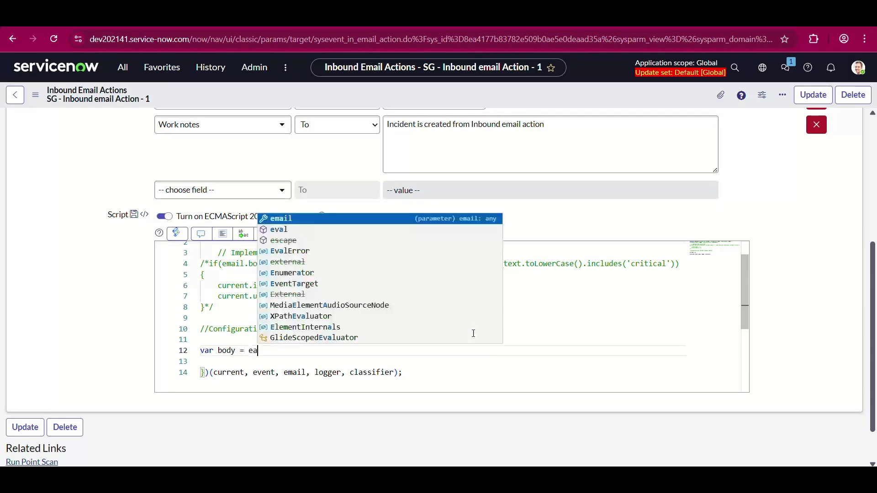
text(mail.body)
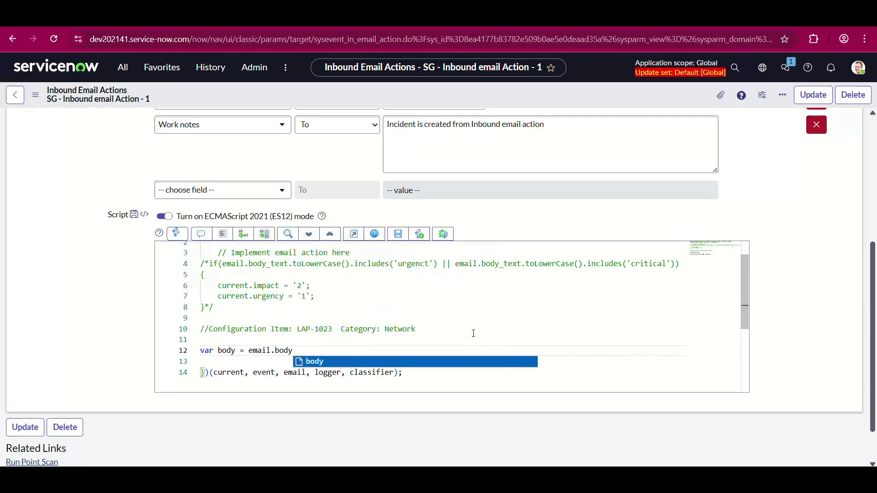
text(_text)
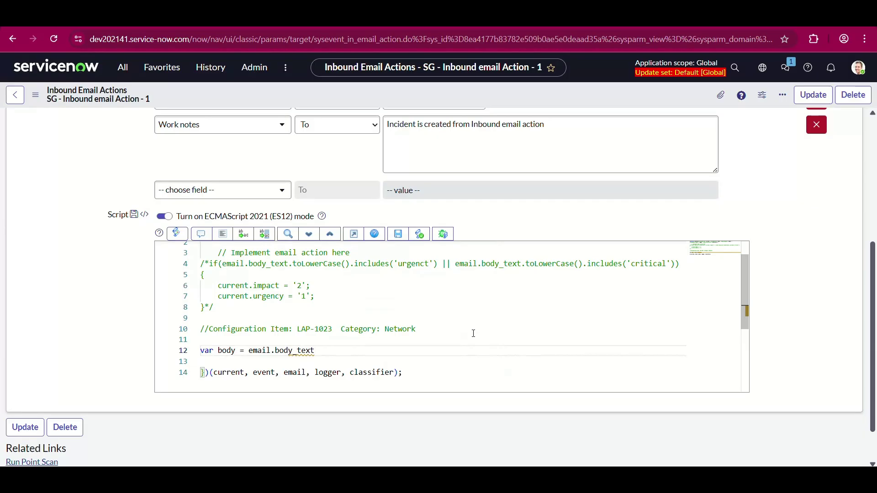
text(;)
key(Return)
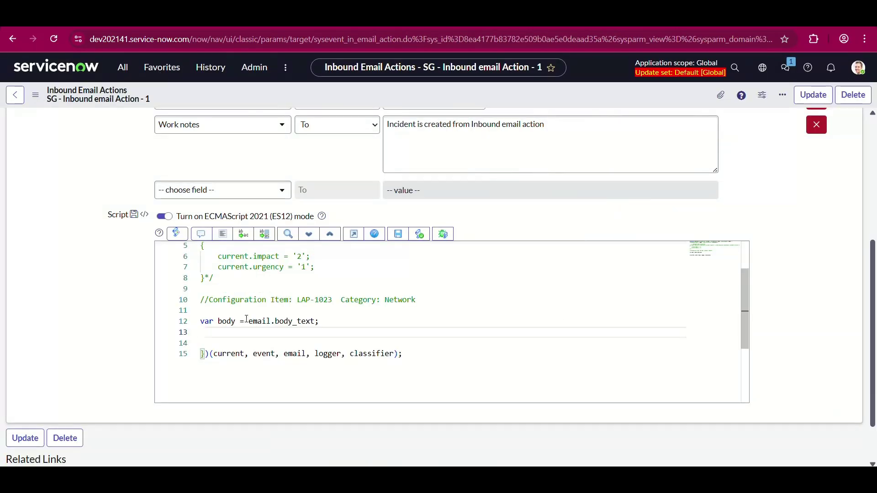
Begin the ci variable below the body declaration as a substring starting at the colon: "var ci = body.substring(body.indexOf(':'))".
drag(297, 300, 332, 300)
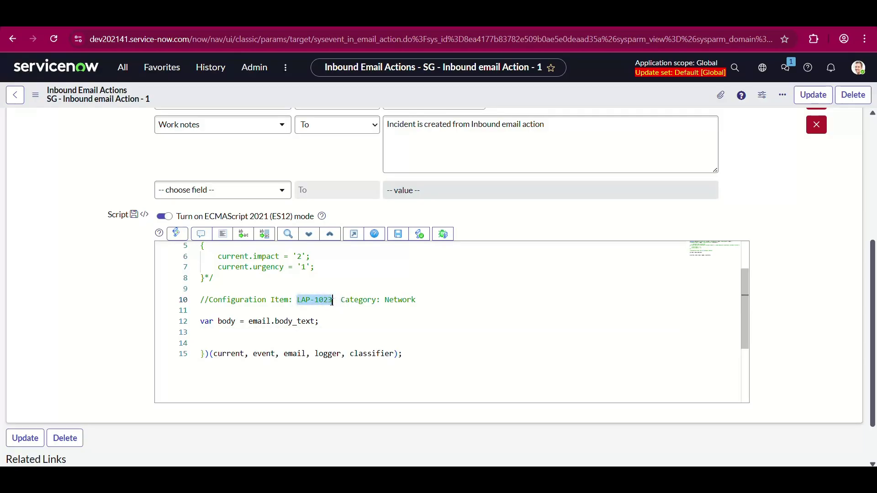
key(Down)
key(Down)
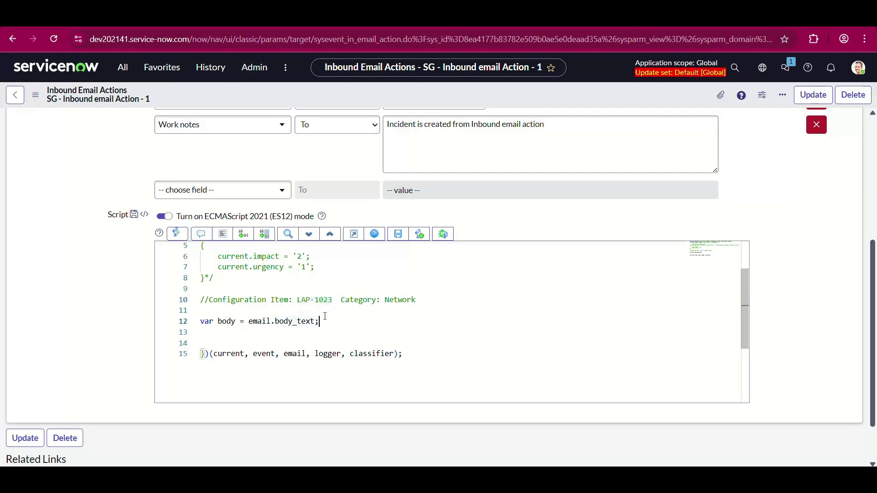
double_click(395, 303)
click(226, 332)
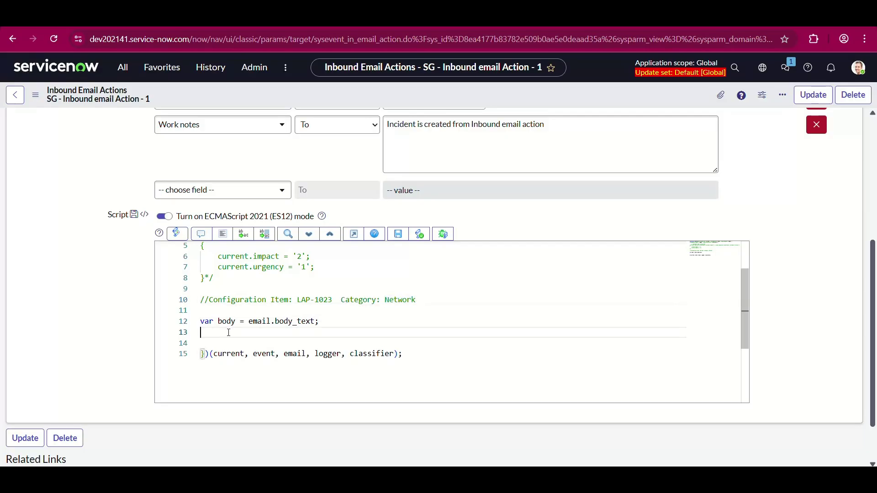
text(var ci = body.s)
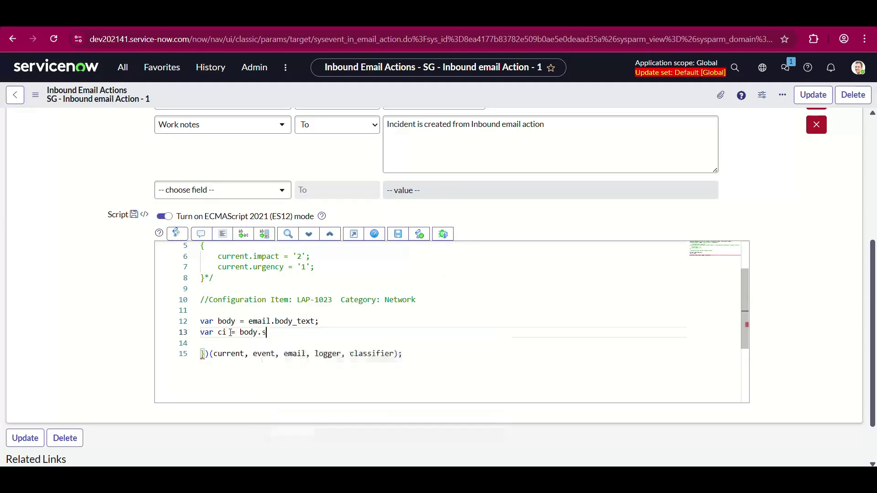
text(ubstring()
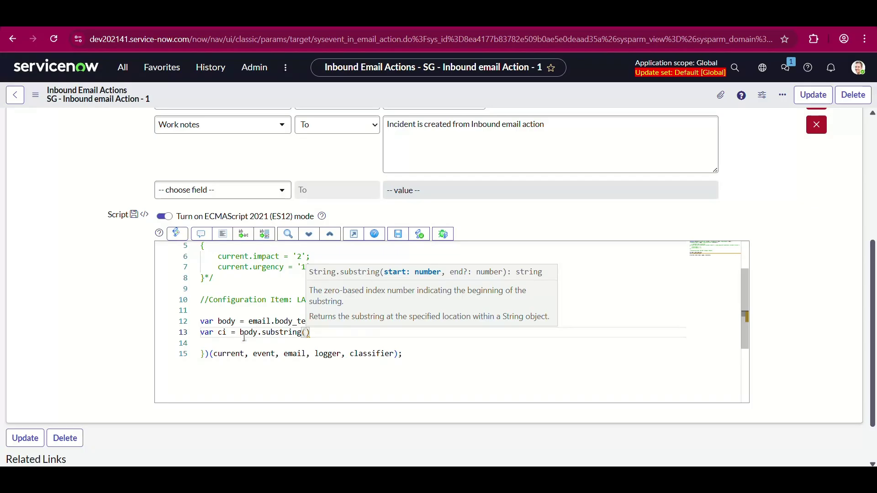
text(body.indexO)
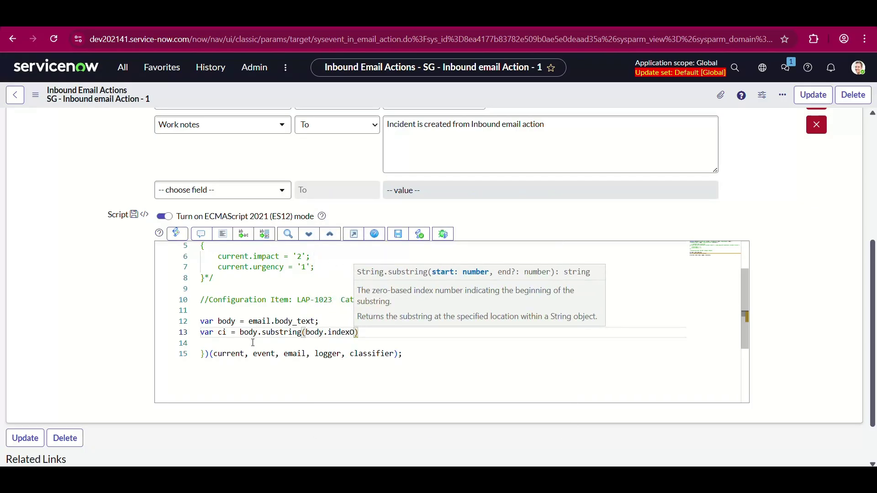
text(f()
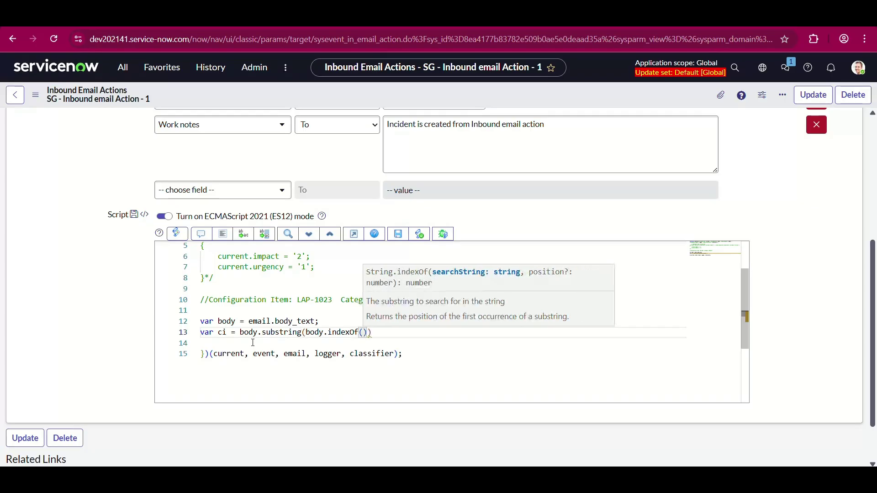
text(':'))
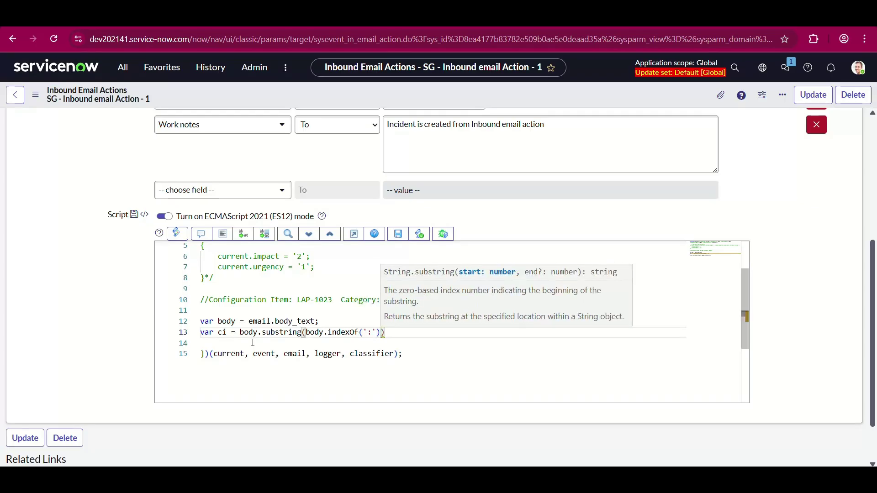
Offset the ci substring's start index by +1 so that extraction begins after the colon.
click(290, 299)
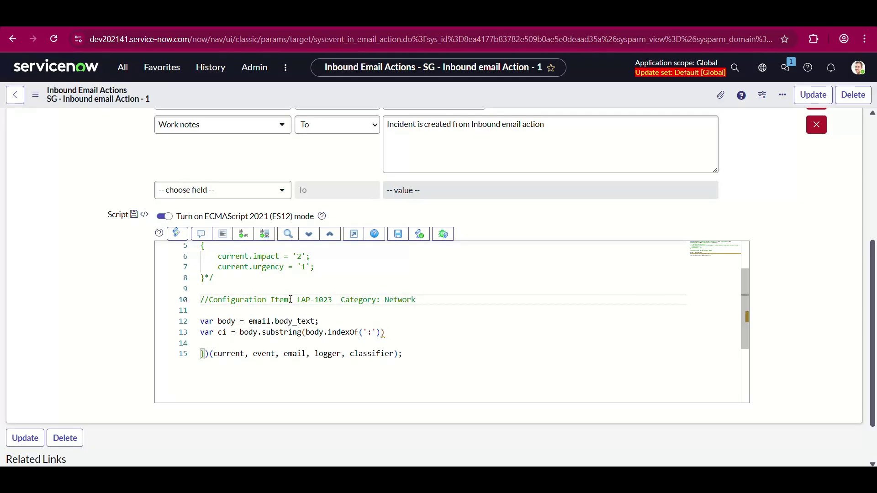
text(:)
drag(294, 300, 290, 300)
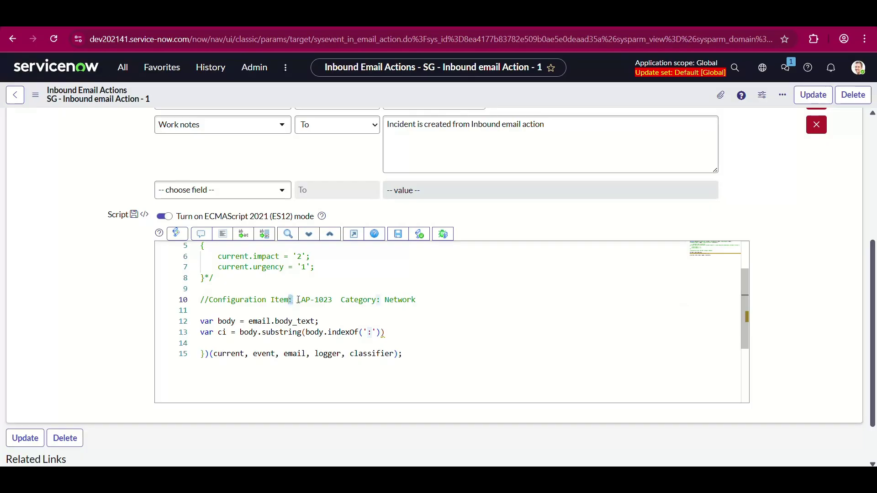
click(383, 332)
text(+1)
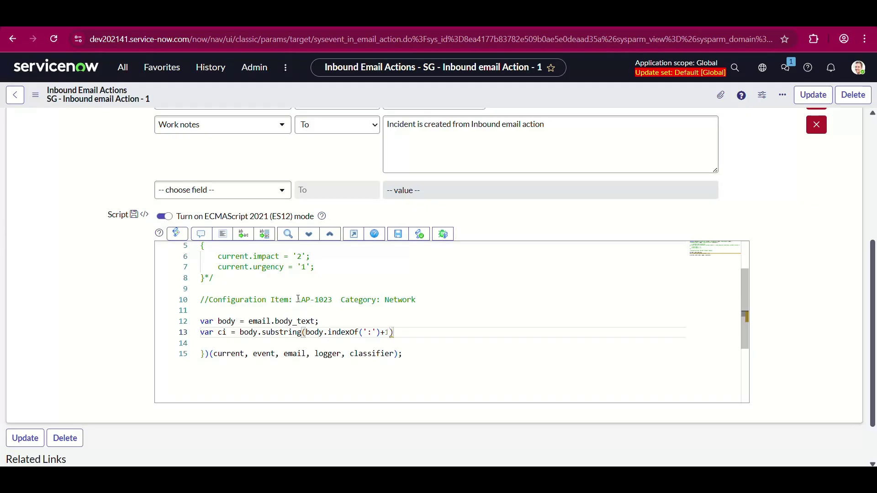
Add "body.indexOf('Category')" as the end index of the ci substring.
drag(296, 299, 290, 300)
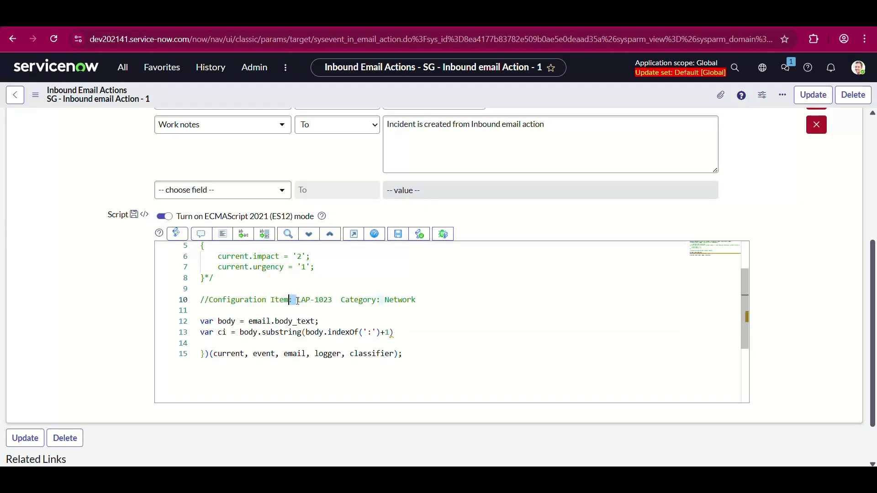
click(341, 302)
click(392, 333)
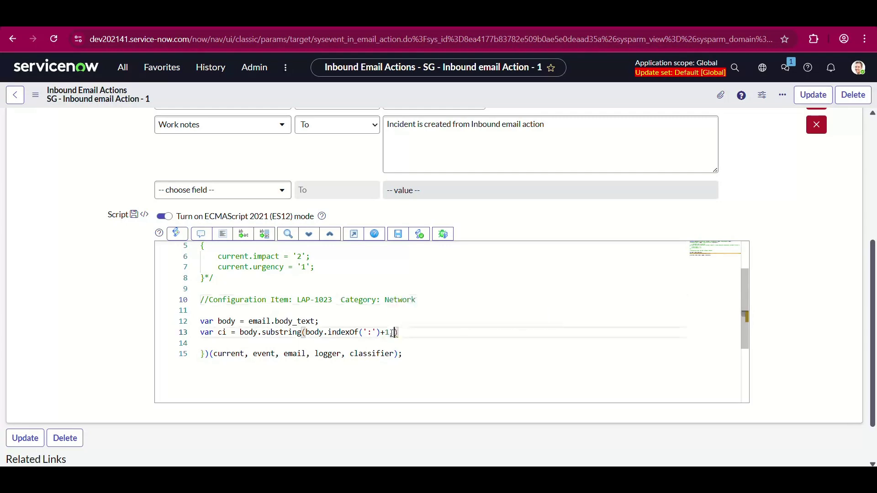
text(, body)
text(.indexOf()
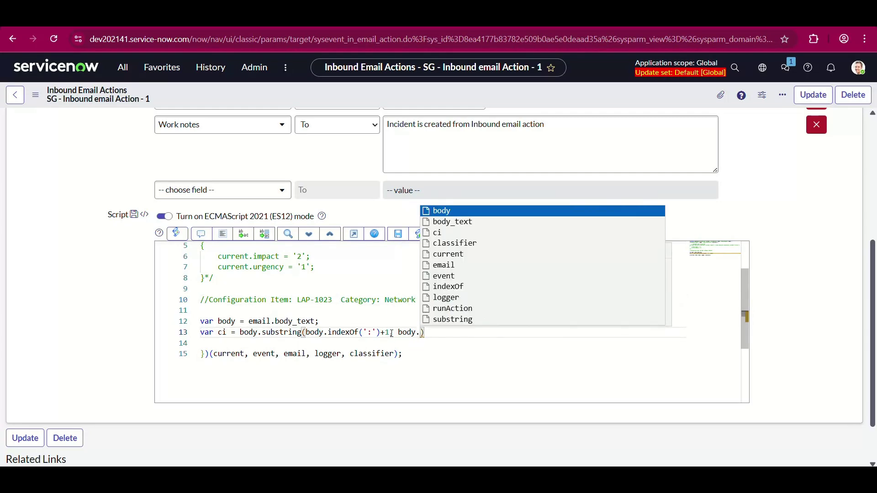
text(')
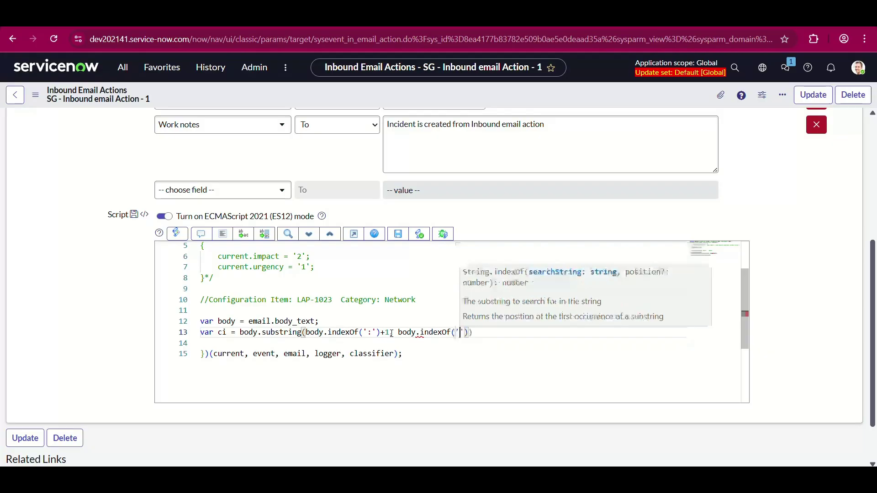
text(Category)
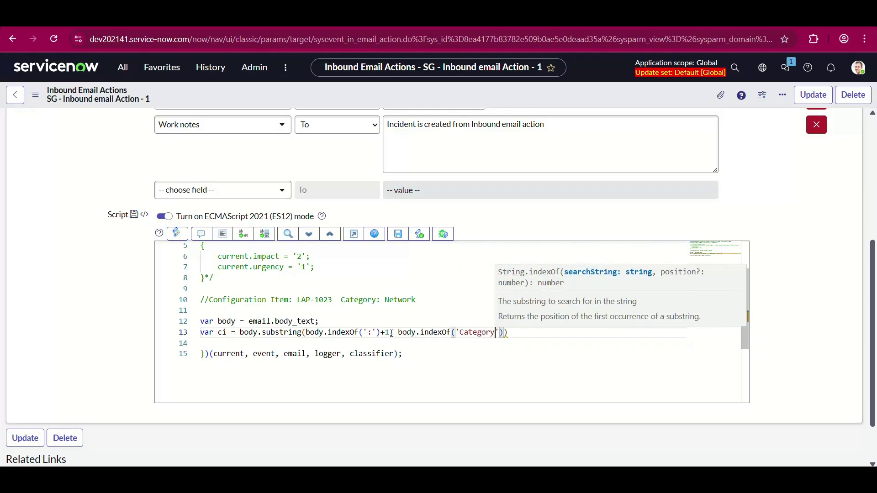
Subtract 1 from the ci substring's end index and end the statement with a semicolon.
click(338, 297)
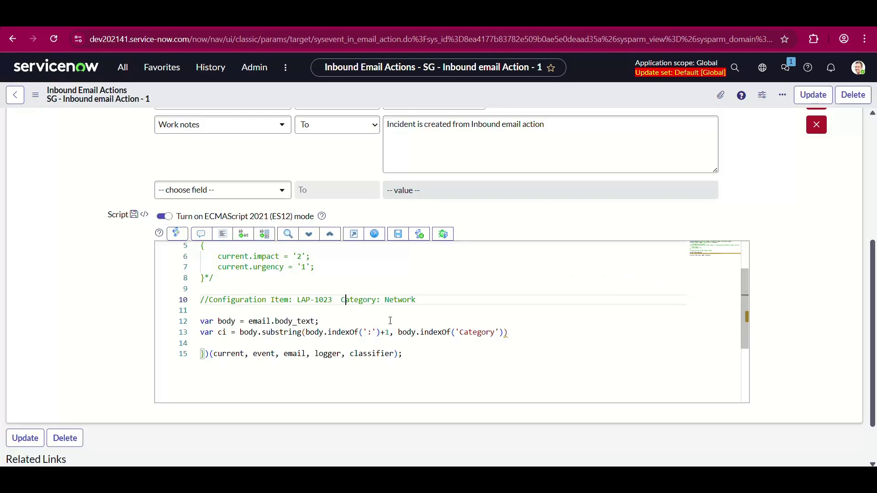
key(Right)
click(506, 332)
text(-1);)
key(Return)
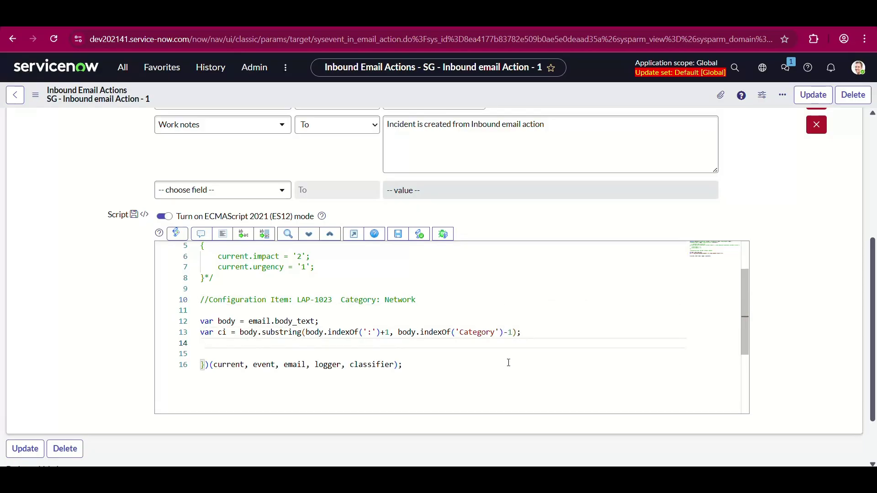
Normalize the extracted configuration item with "ci = ci.trim().toLowerCase();" on the following line.
text(ci = ci.trim().toLowerC)
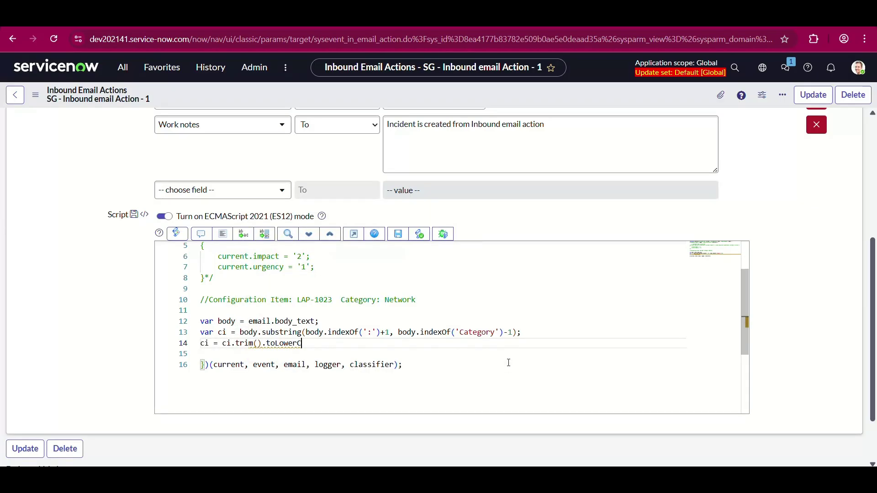
text(ase();)
key(Return)
key(Return)
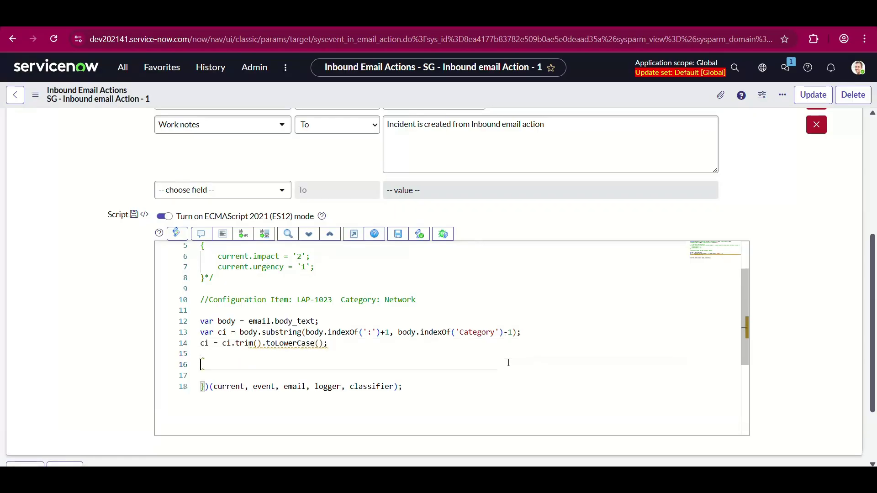
Declare a GlideRecord on the configuration item table below the ci lines with "var cmdb = new GlideRecord('cmdb_ci');".
text(var cm)
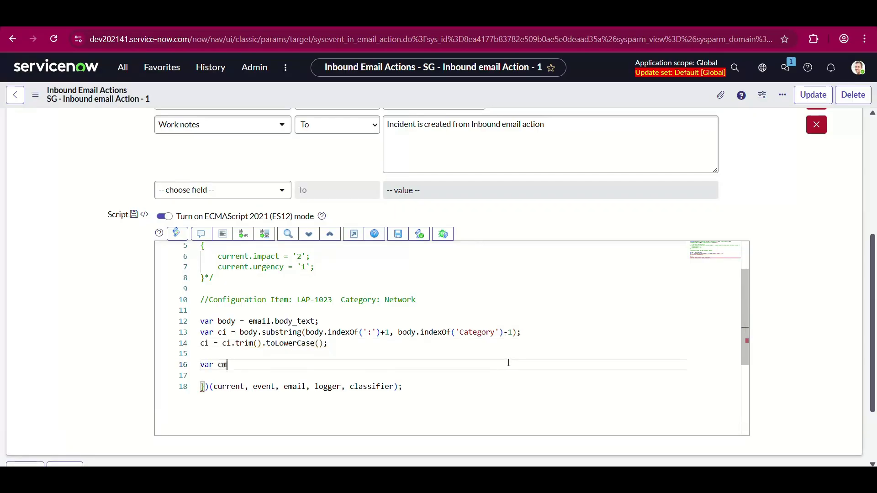
text(db = new Gli)
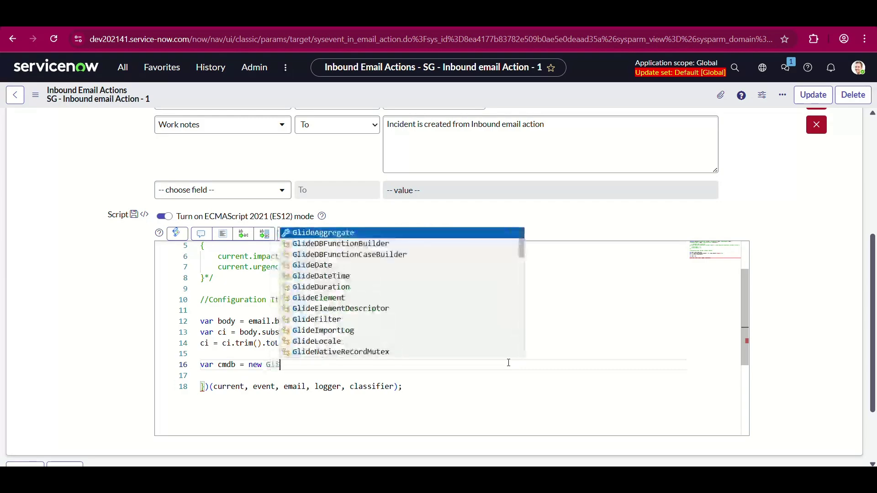
text(deRecord(')
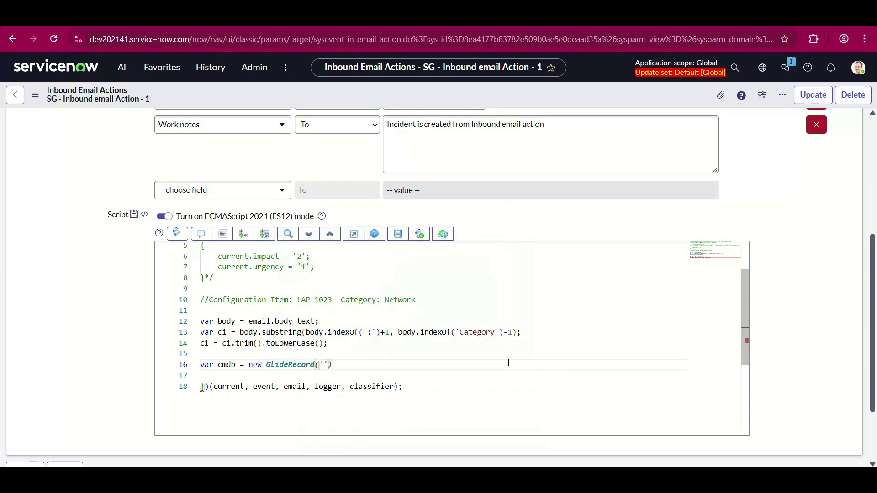
text(cmdb)
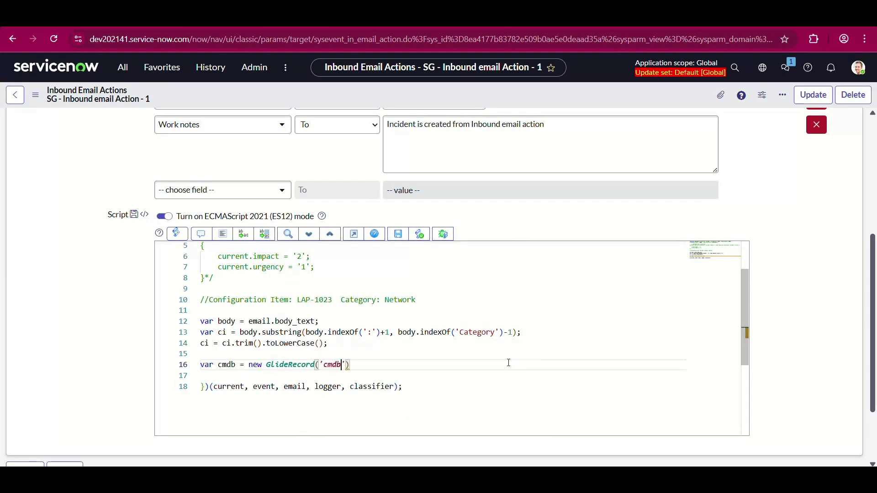
text(_ci');)
key(Return)
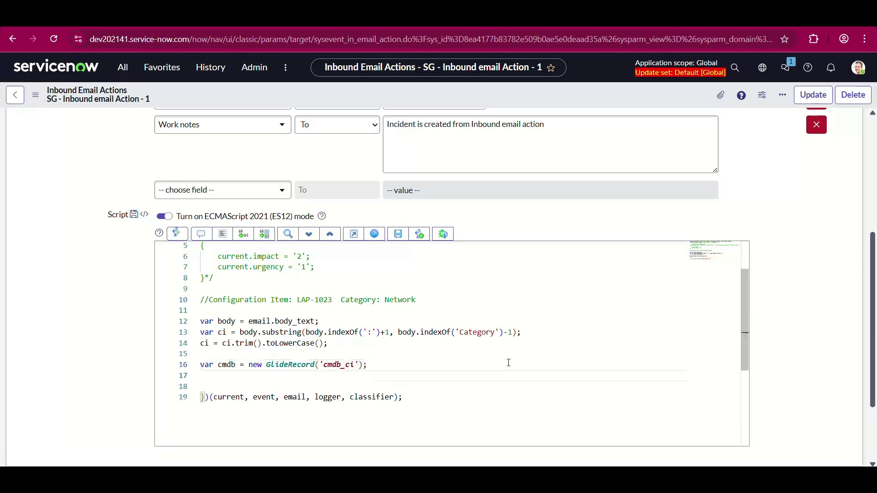
Filter the cmdb record by name with "cmdb.addQuery('name',ci);" and run it with "cmdb.query();".
text(cmdb.addQuery('name')
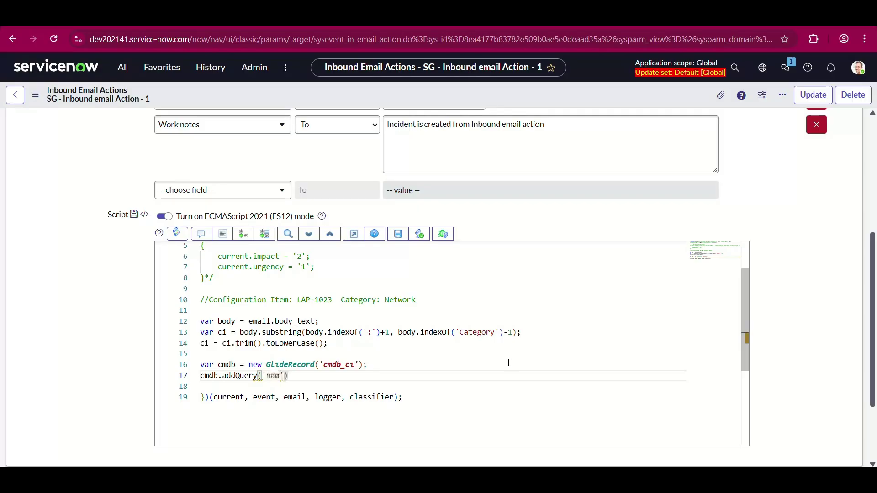
text(,ci);)
key(Return)
text(cmdb.query();)
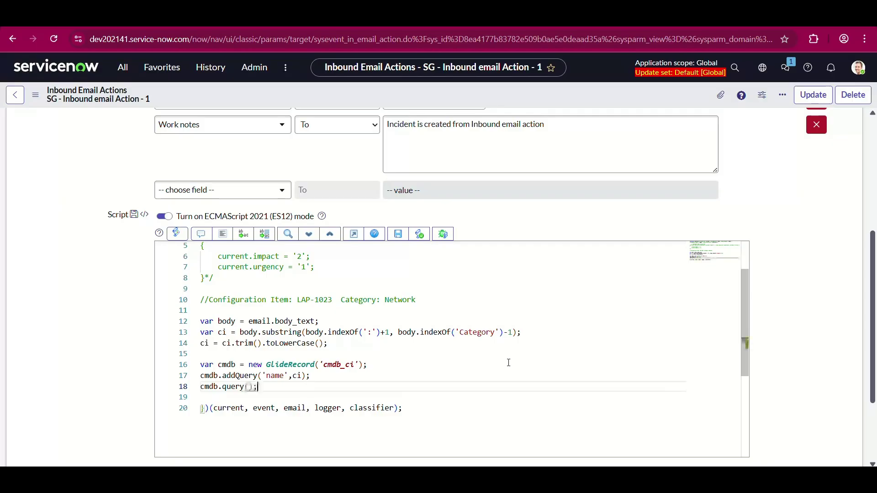
key(Return)
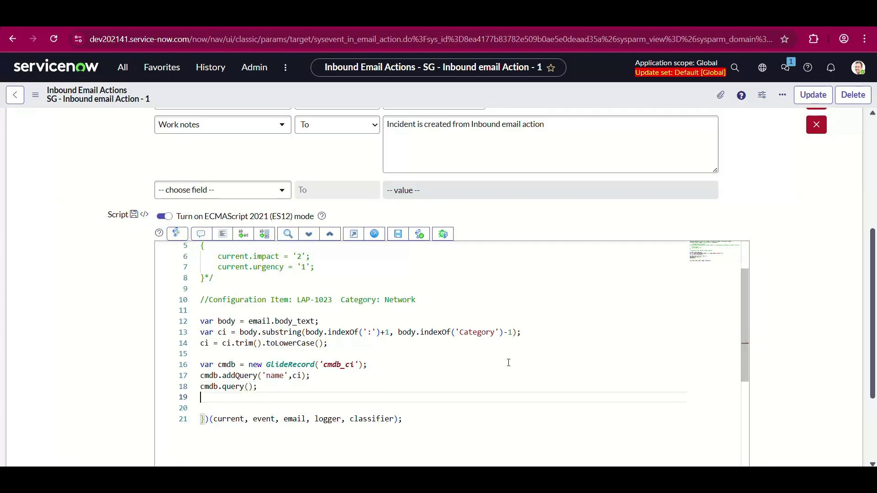
Add an "if(cmdb.next())" condition with an empty braces block after the query.
text(if(cmdb.next()
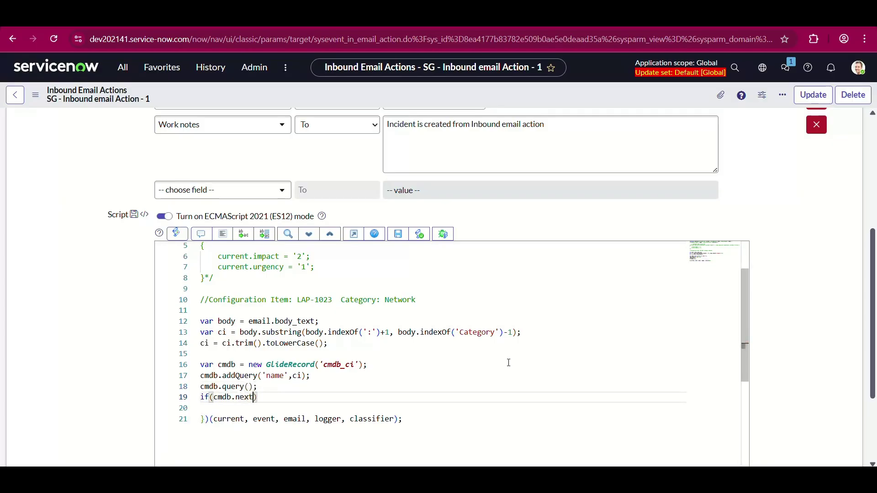
key(Return)
text({)
key(Return)
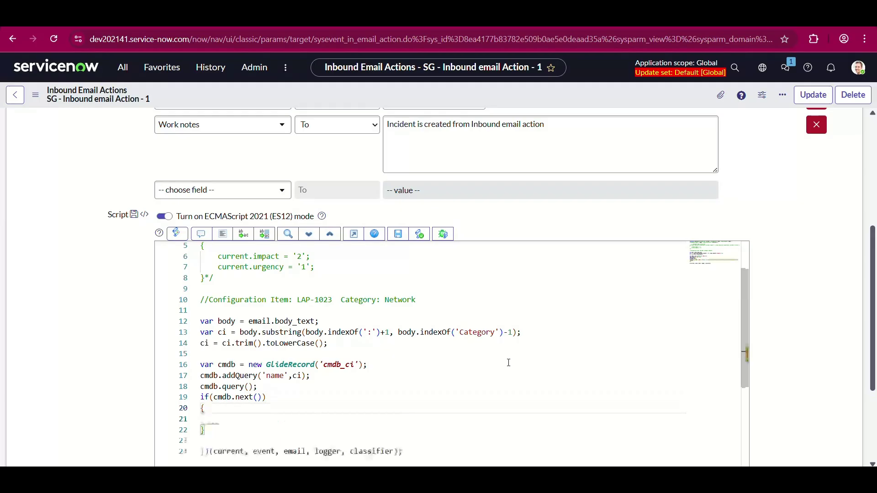
Inside the if block, assign the matching record to the incident with "current.cmdb_ci = cmdb.sys_id;".
scroll(451, 312, down, 1)
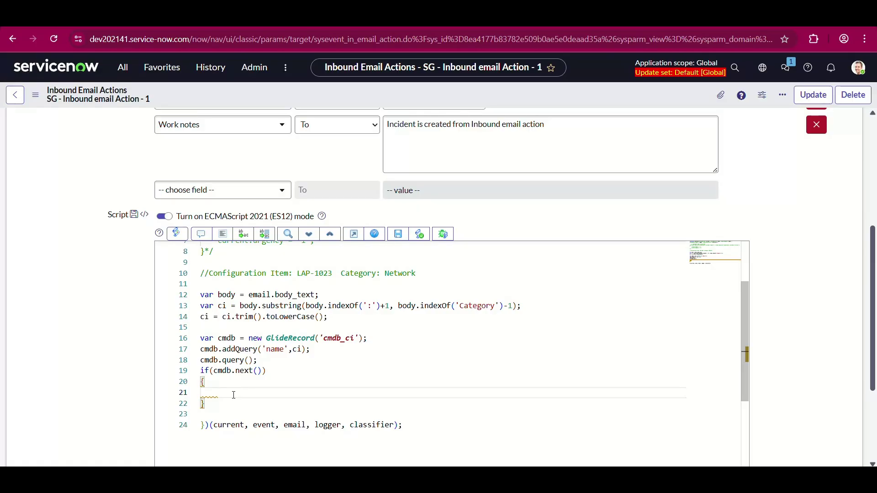
text(current.)
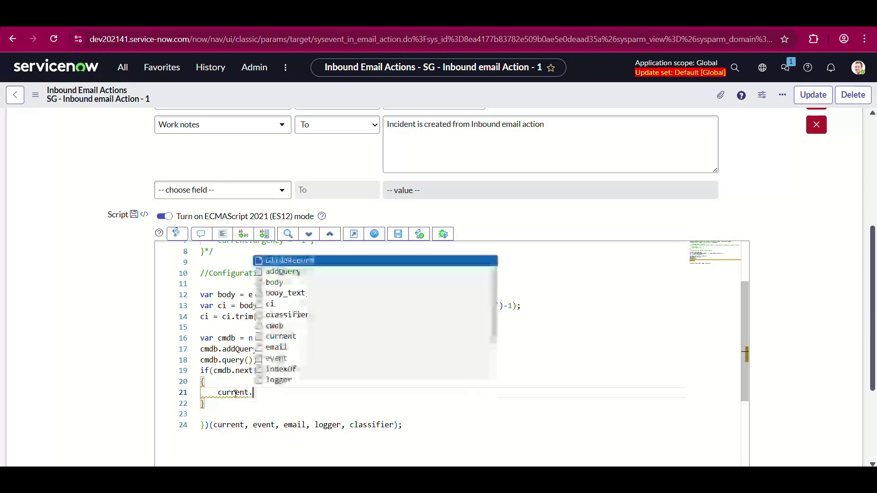
text(cmdb_ci )
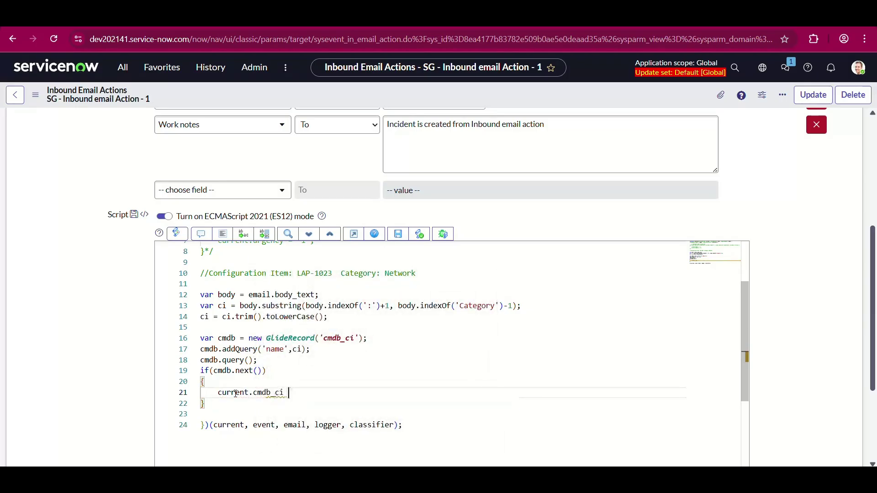
text(= c)
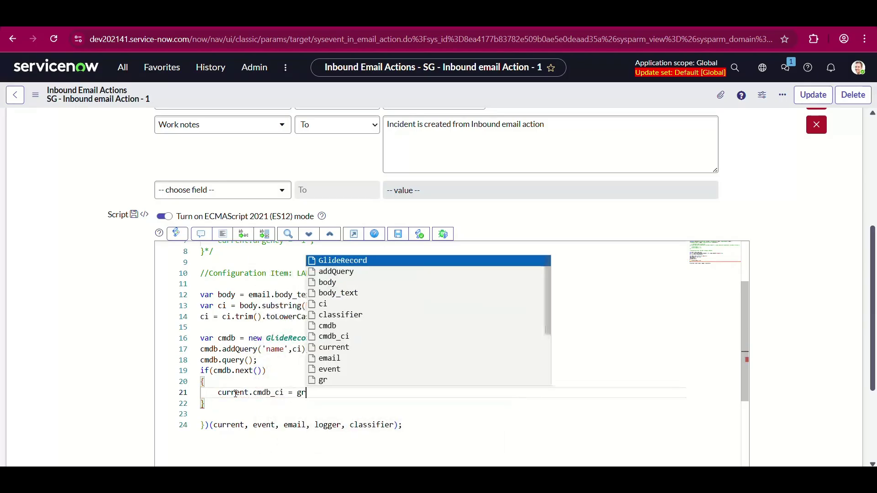
text(mdb.)
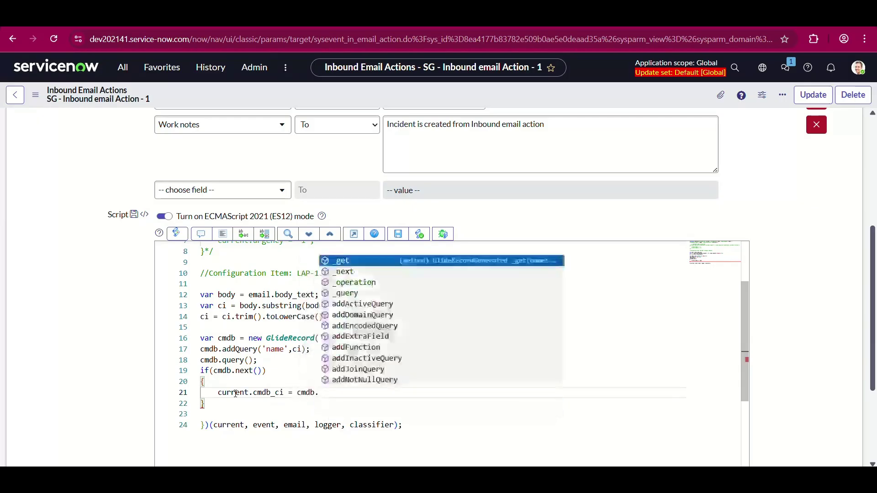
text(sys_id)
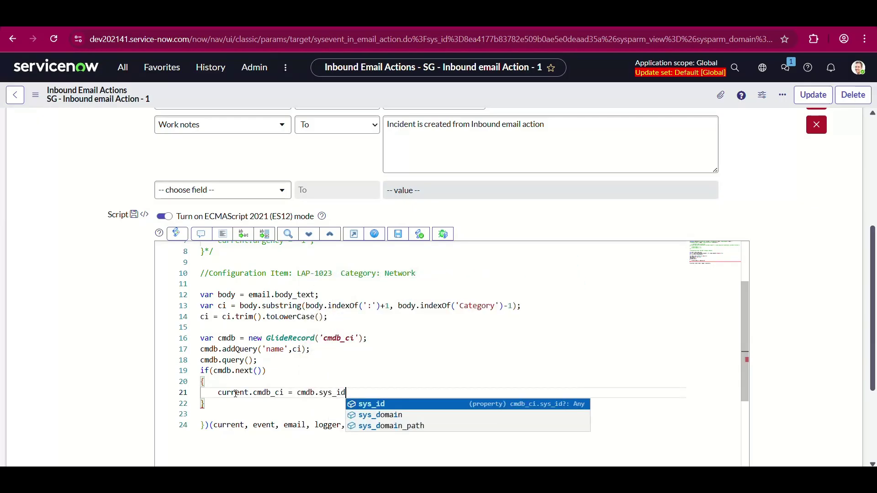
key(Escape)
text(;)
Below the if block, extract the category with "var cat = body.split('Category:')[1];", leaving a blank line in between.
scroll(235, 394, down, 1)
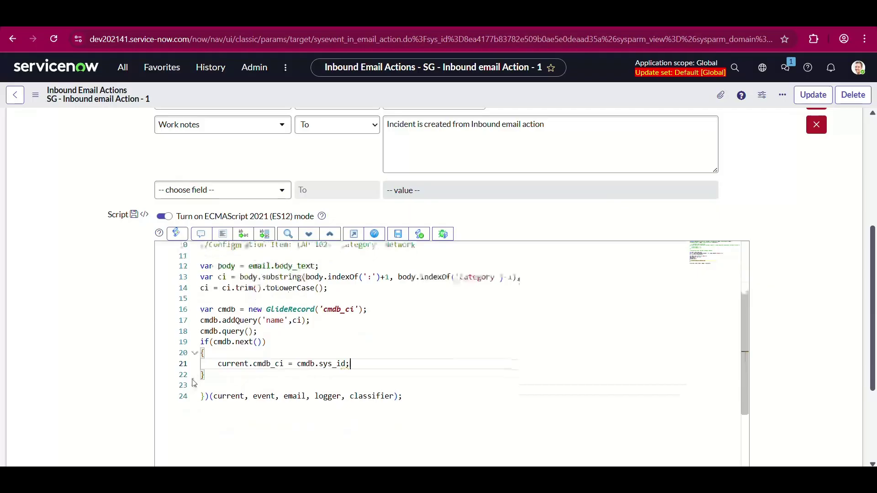
click(214, 375)
key(Return)
key(Return)
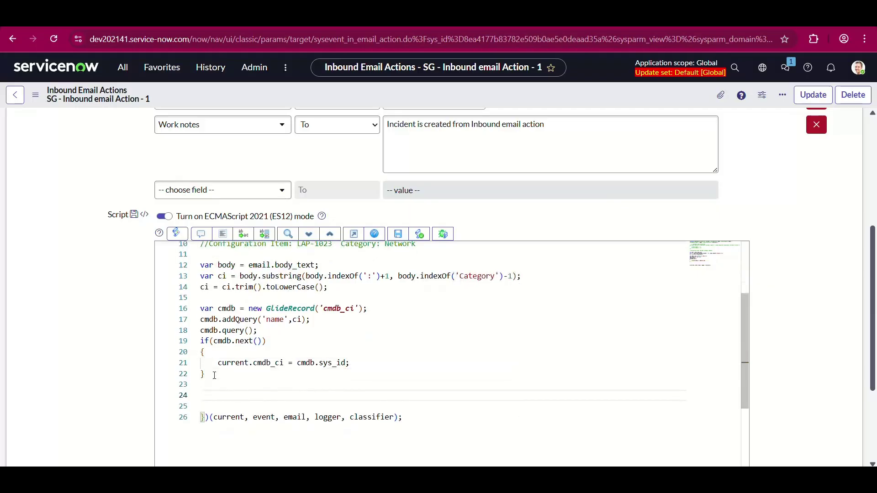
text(var cat =)
scroll(316, 334, up, 1)
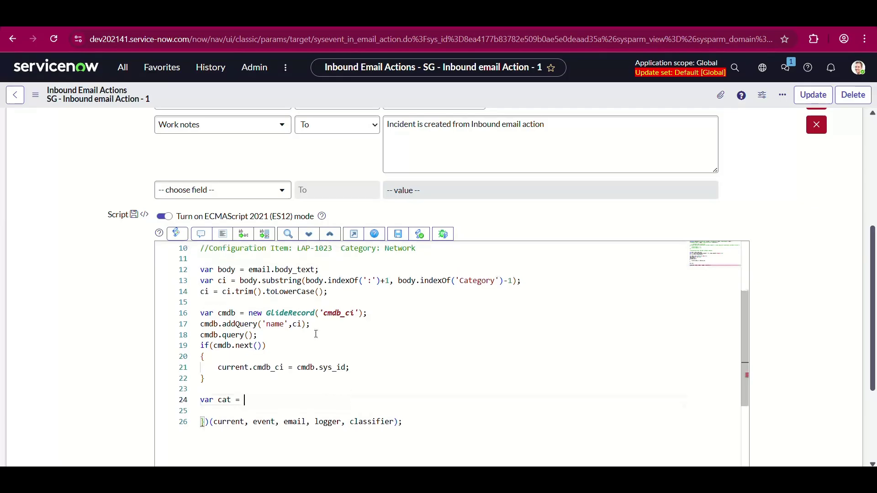
scroll(316, 334, down, 1)
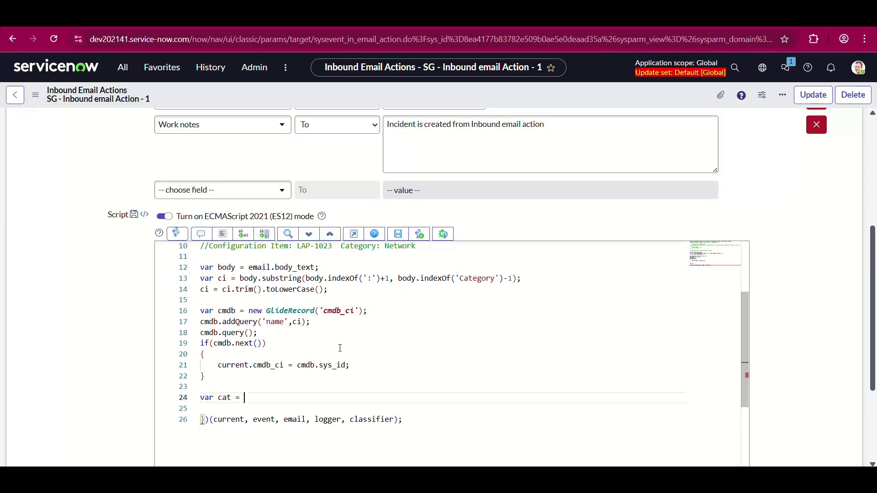
text(body.s)
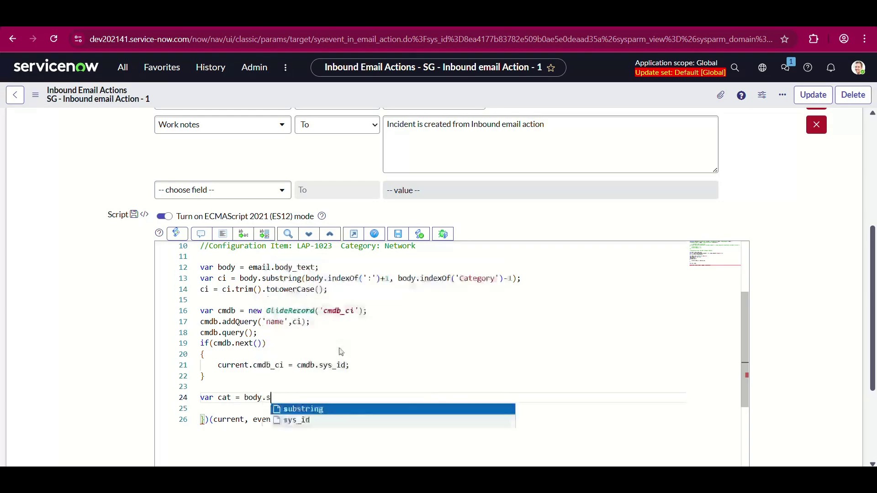
text(plit()
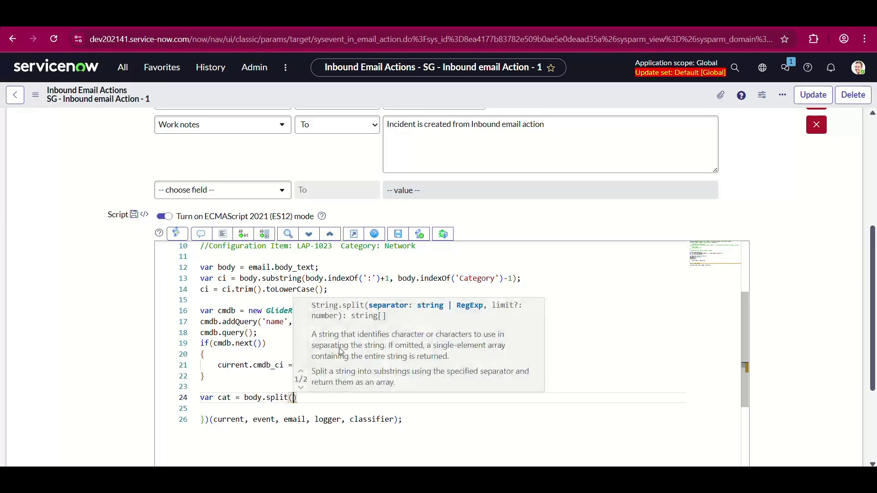
text('Category)
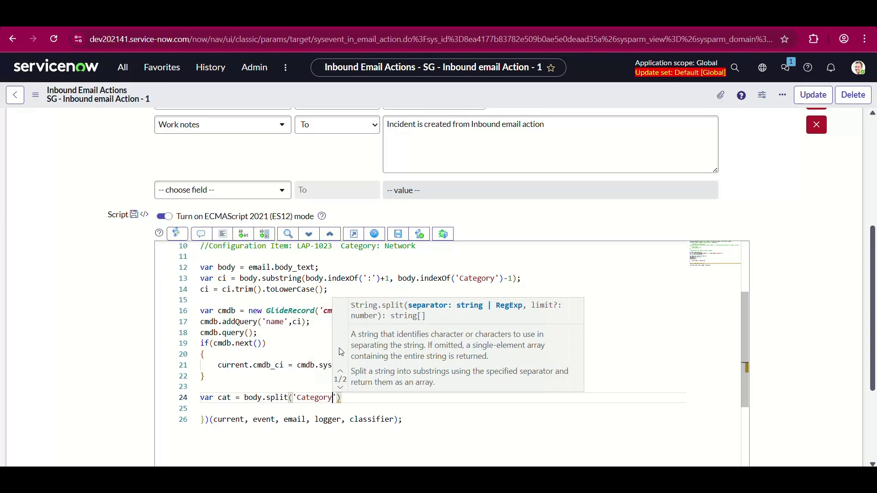
text(:'))
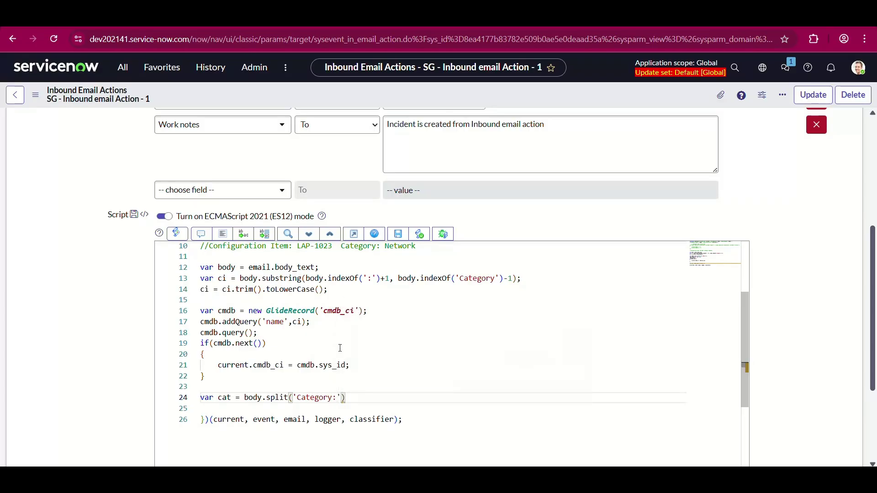
text([1];)
drag(342, 246, 205, 247)
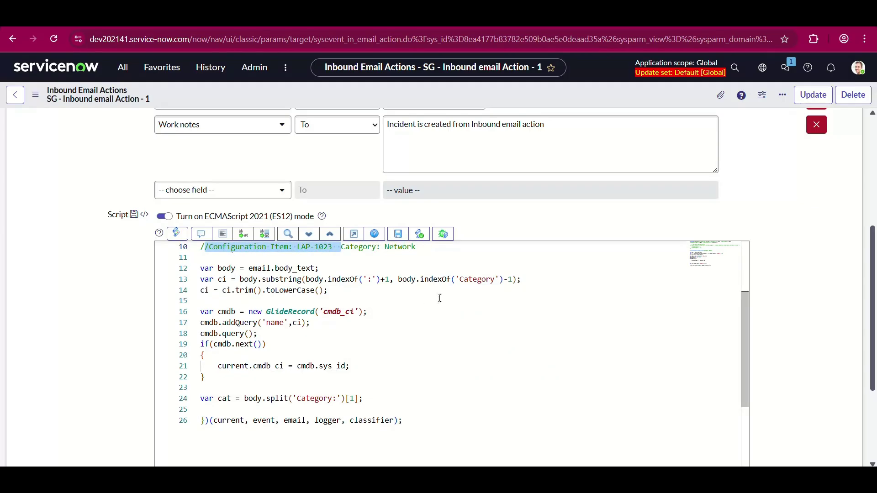
drag(379, 247, 444, 253)
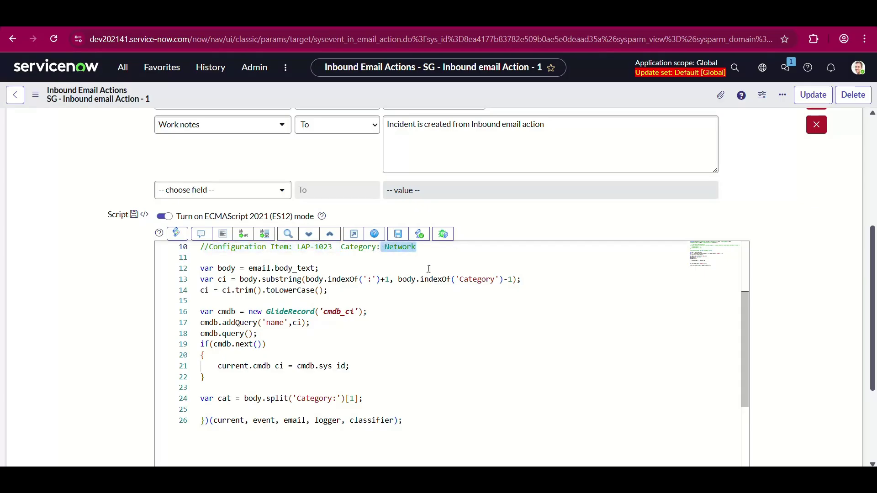
key(Down)
key(Down)
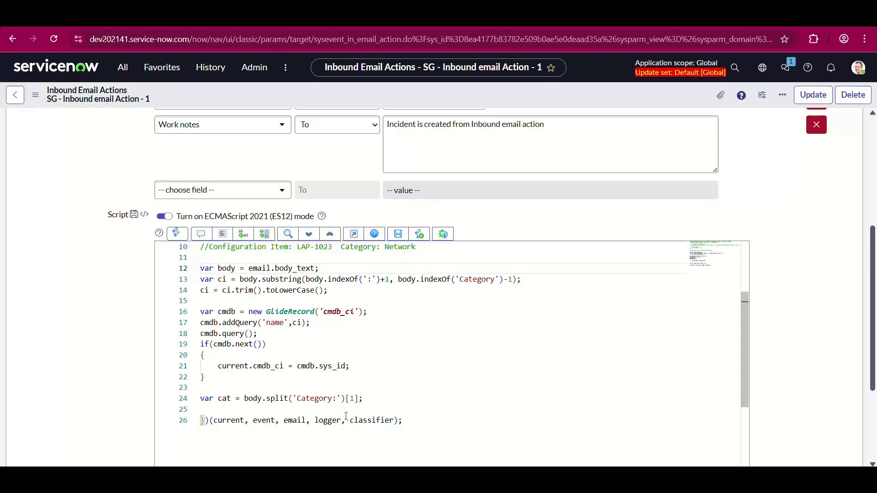
drag(384, 247, 416, 248)
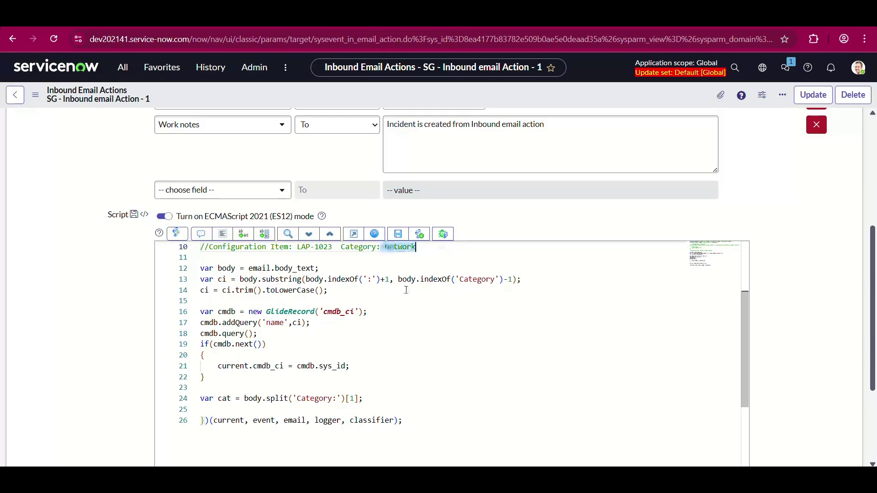
Normalize the extracted category with "cat = cat.trim().toLowerCase();" on the line after the split statement.
click(369, 404)
key(Return)
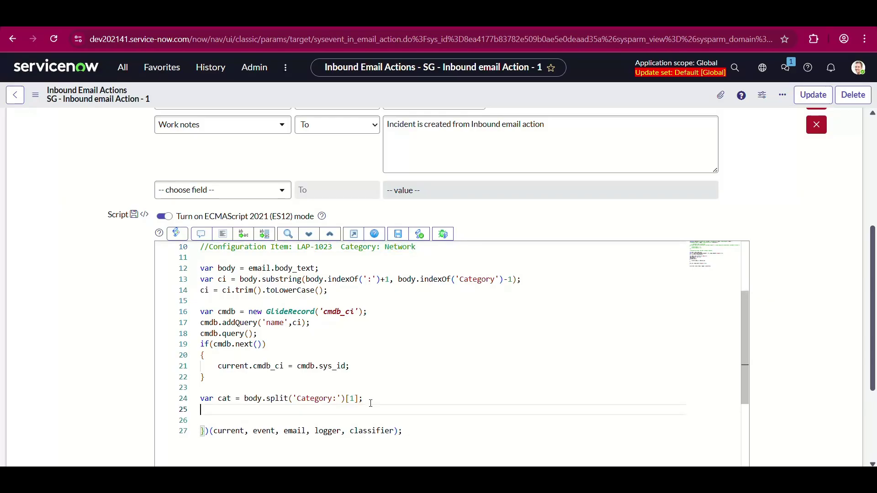
text(cat = cat.tr)
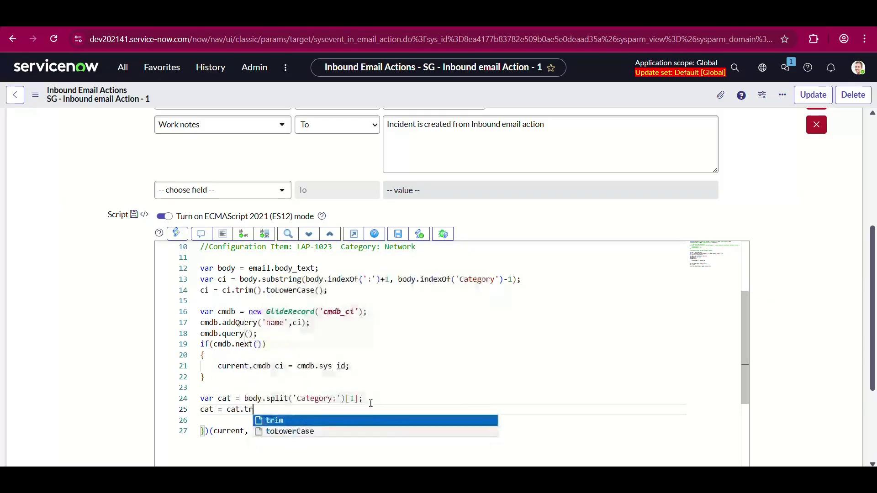
text(im().)
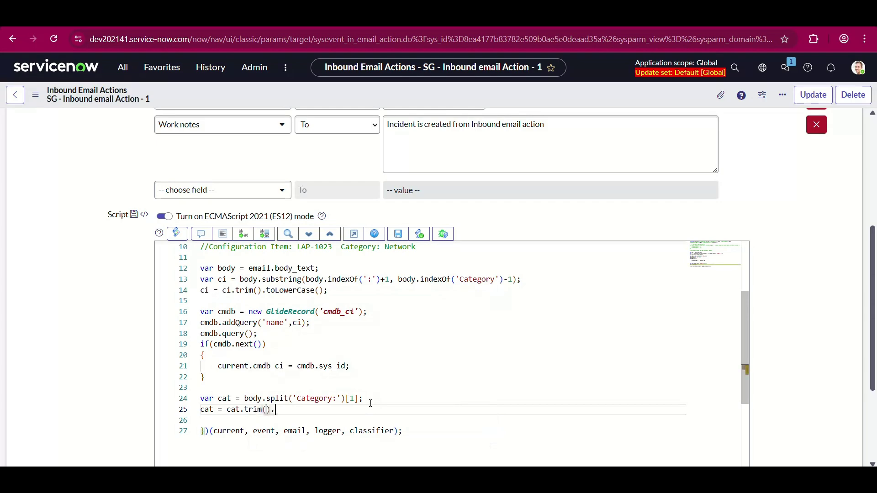
text(toLowerC)
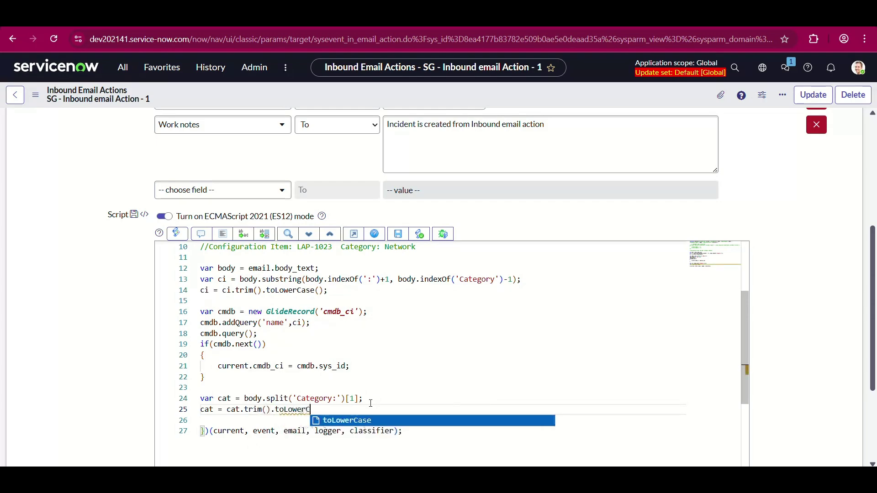
text(ase();)
key(Return)
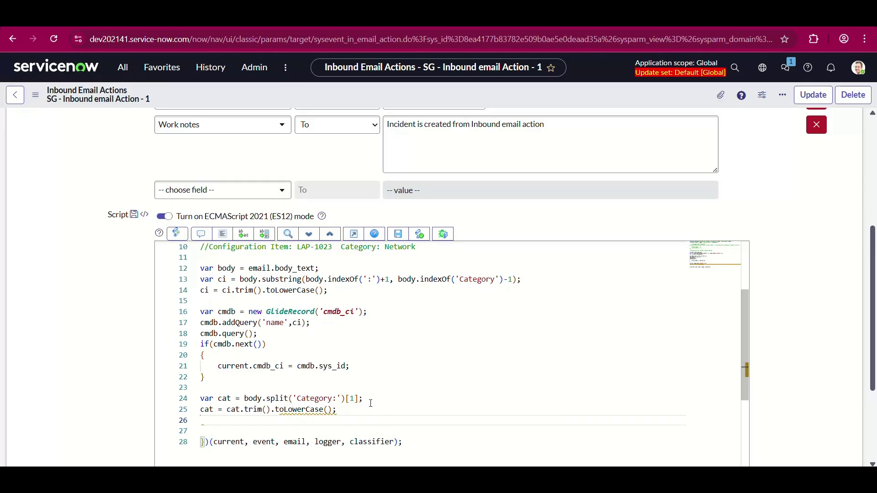
Below the category normalization, start an if condition checking cat == 'software' || cat == 'hardware' || cat == 'network'.
text(if(Cat)
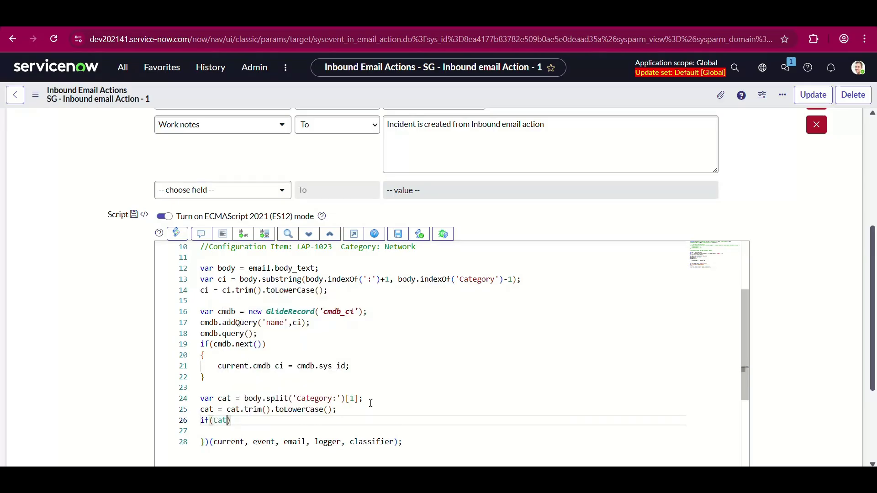
key(BackSpace)
key(BackSpace)
key(BackSpace)
text(cat == ')
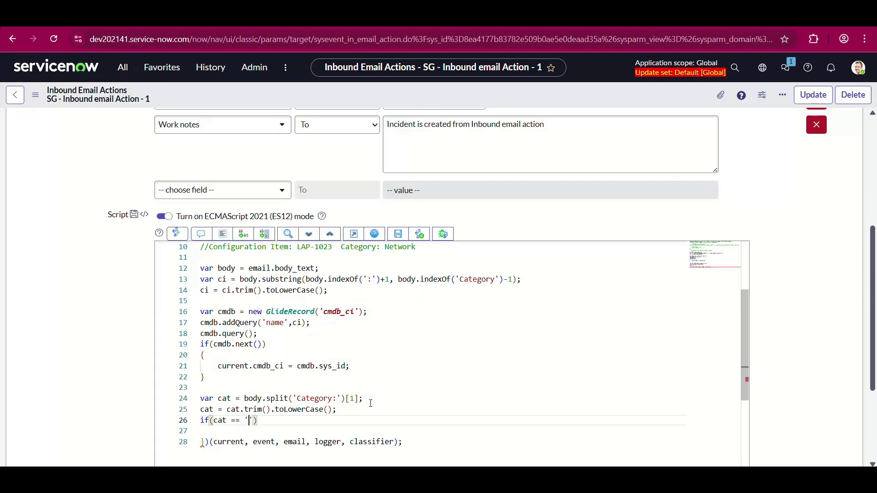
text(software' || cat == 'hard)
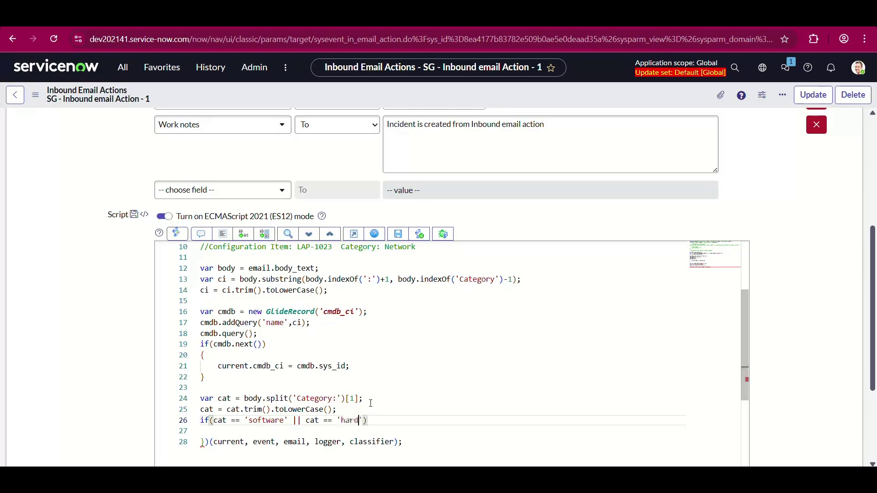
text(ware' || cat == 'network')
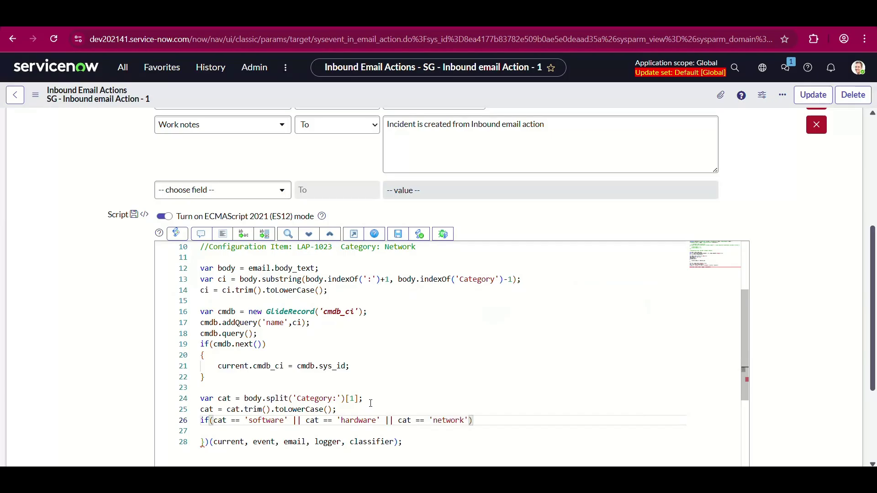
Extend the if condition with || cat == 'database' and start a new line below it.
text( || cat)
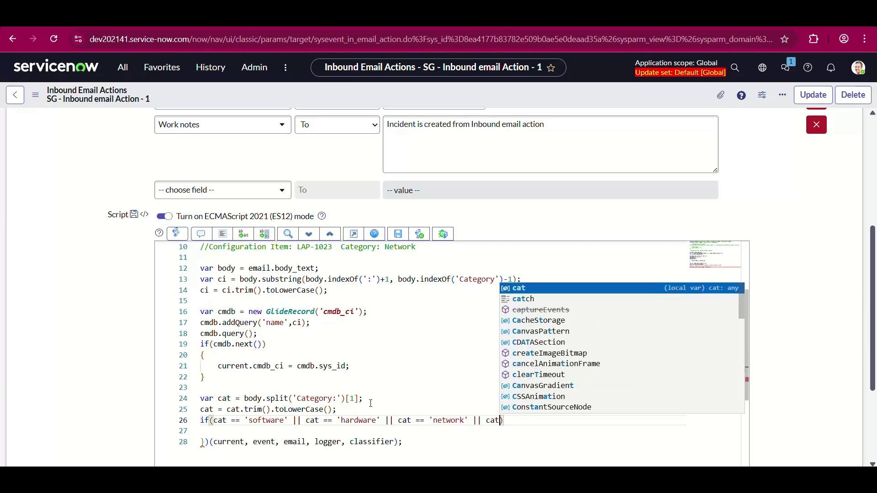
text(==)
key(BackSpace)
key(BackSpace)
text(== ')
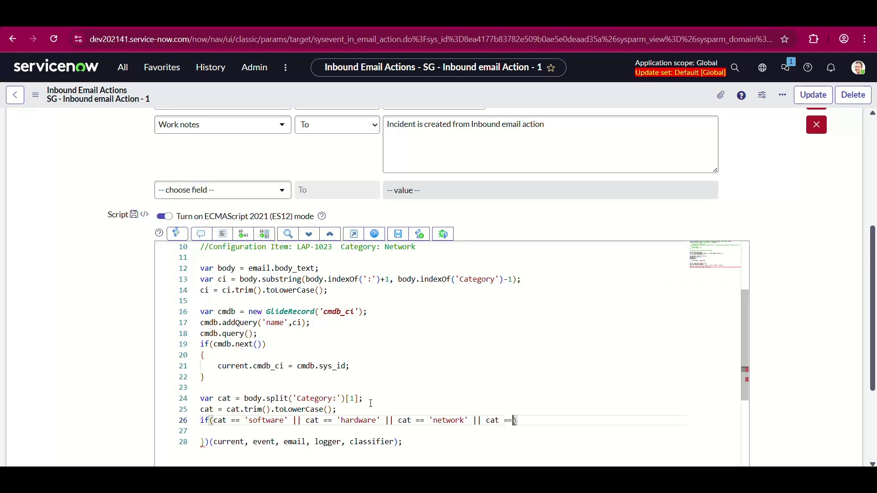
text(database)
key(End)
key(Return)
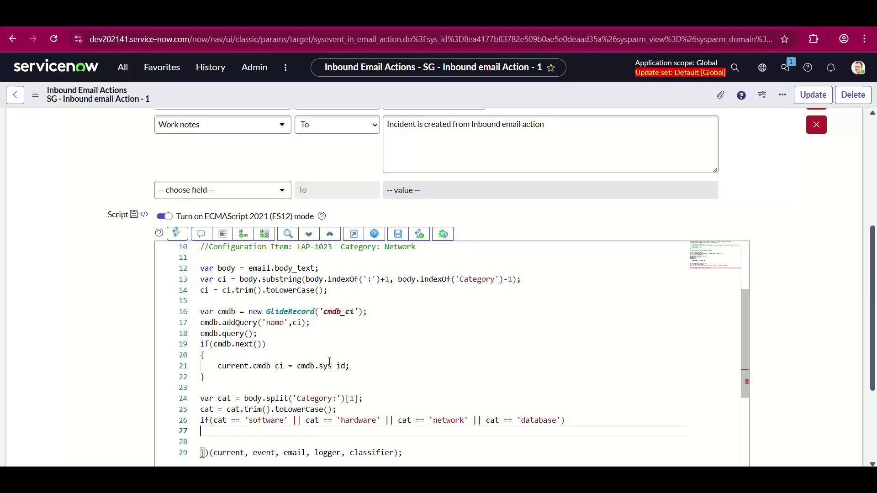
Under the category condition, assign the value to the incident with "current.category = cat;".
scroll(359, 370, down, 1)
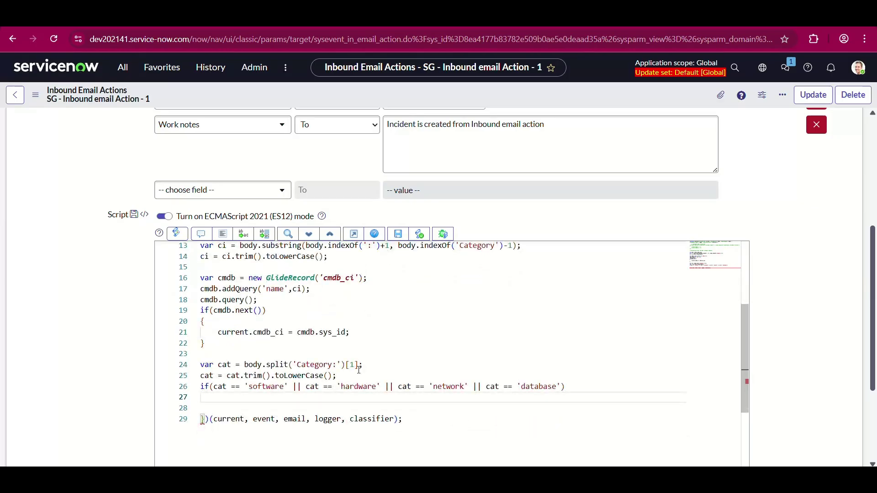
text(current)
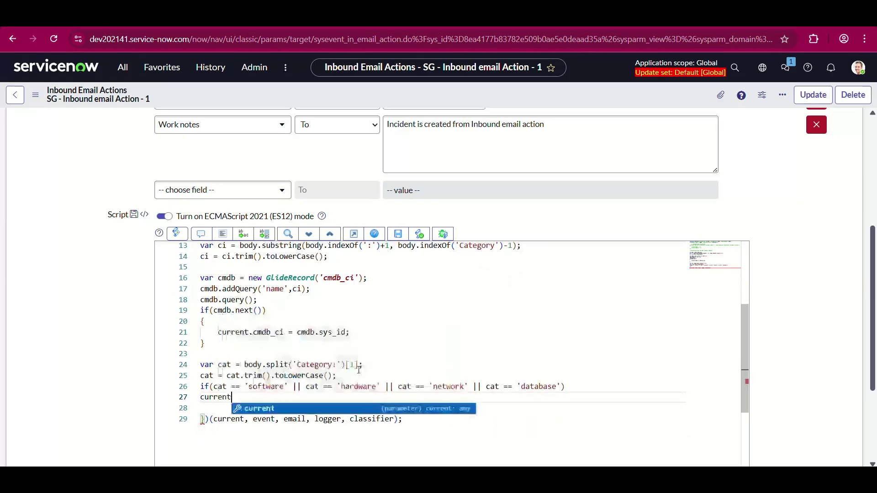
text(.category = cat;)
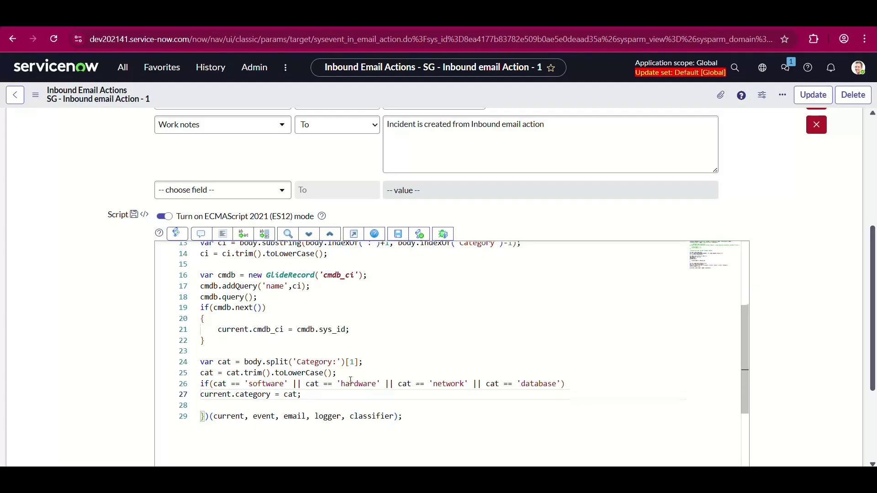
Review the finished script and save the inbound email action record while staying on its form.
scroll(365, 356, down, 1)
scroll(351, 380, up, 2)
scroll(350, 381, down, 1)
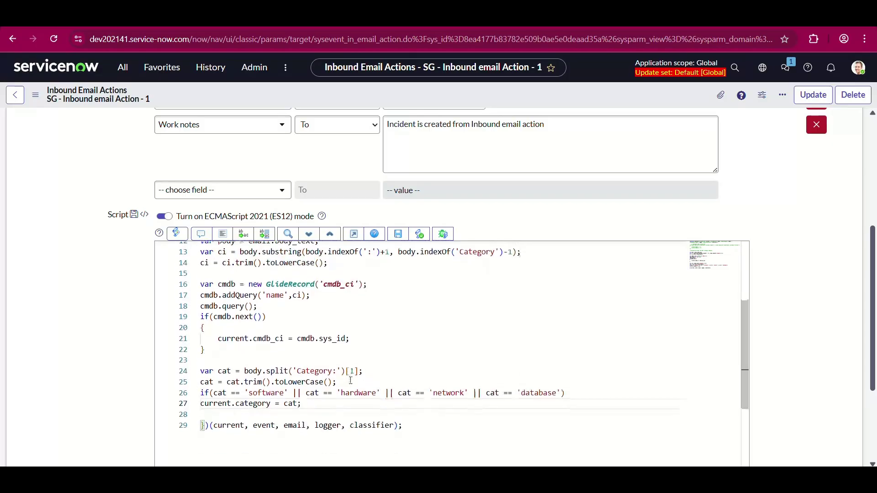
scroll(350, 380, down, 2)
scroll(350, 381, up, 3)
scroll(350, 381, up, 2)
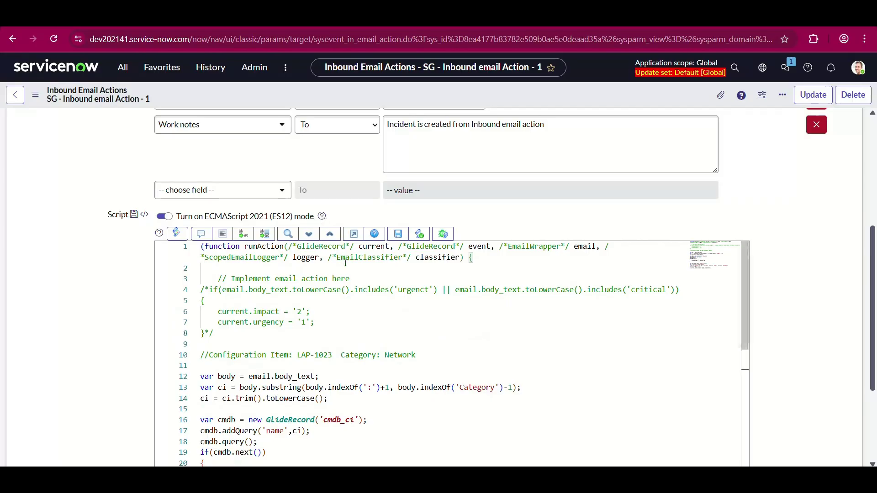
scroll(329, 166, up, 5)
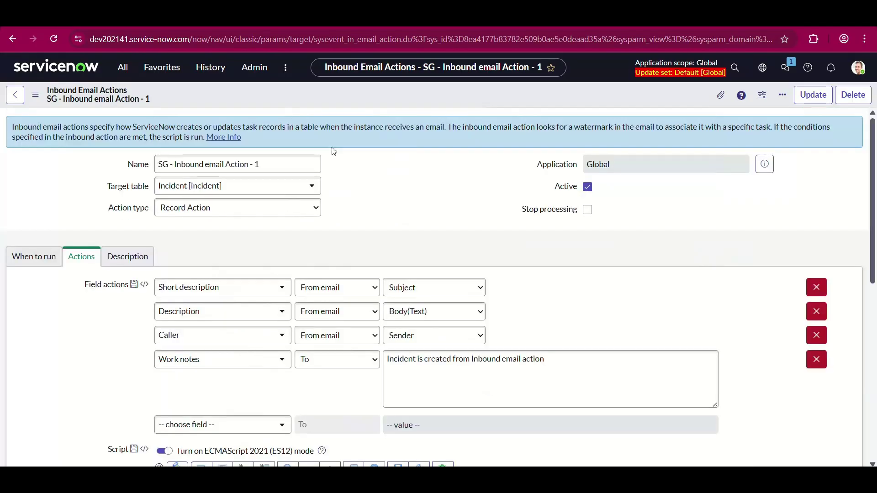
right_click(327, 95)
click(342, 104)
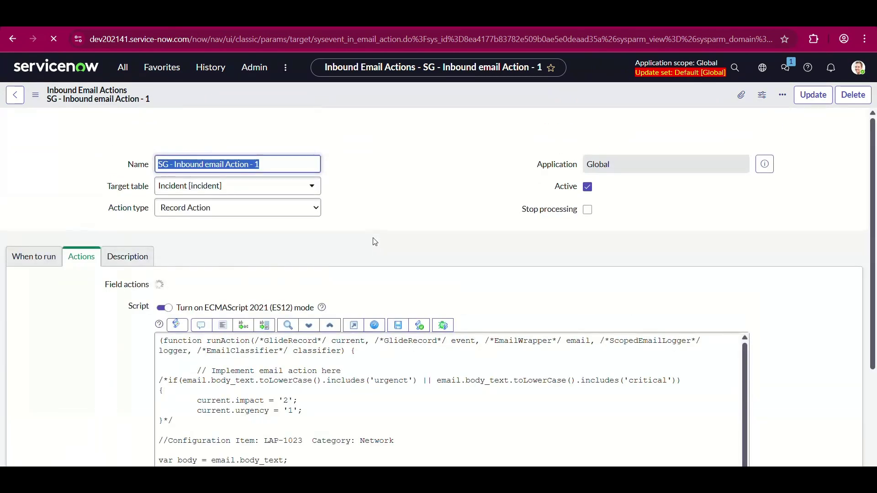
Copy the sample text "Configuration Item: LAP-1023 Category: Network" from the script comment, without the slashes.
scroll(374, 241, down, 5)
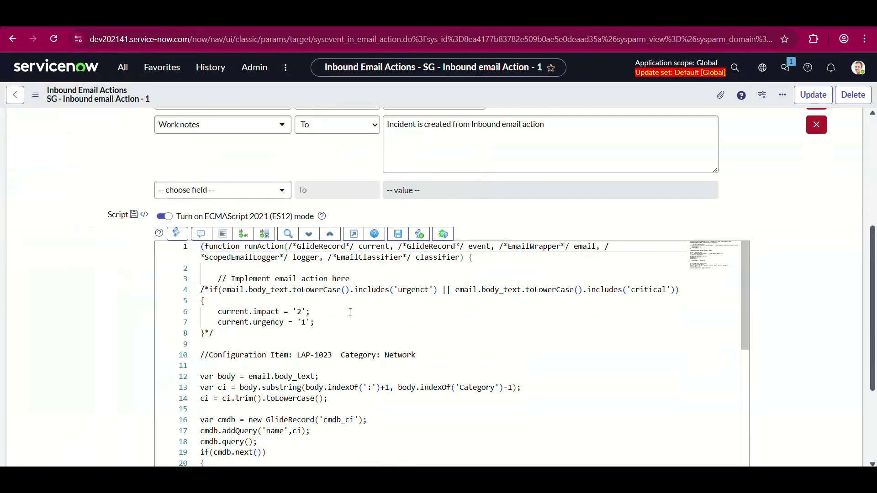
drag(201, 344, 208, 355)
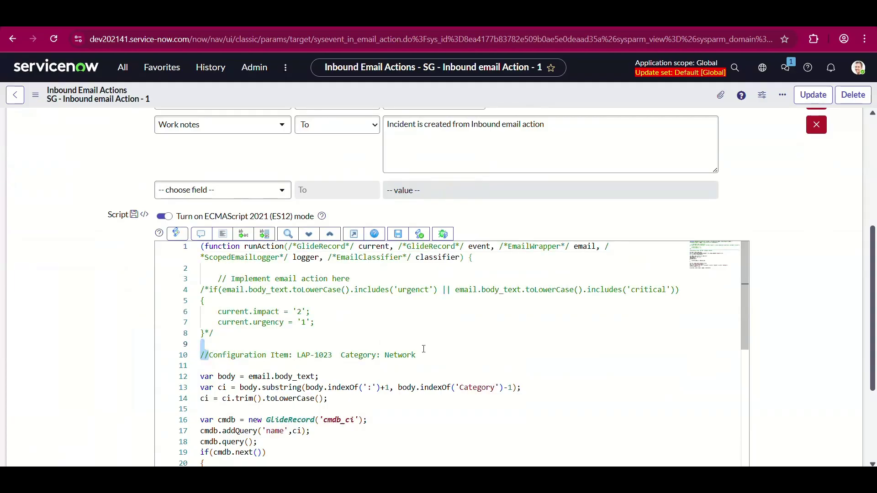
drag(423, 348, 423, 355)
key(ctrl+c)
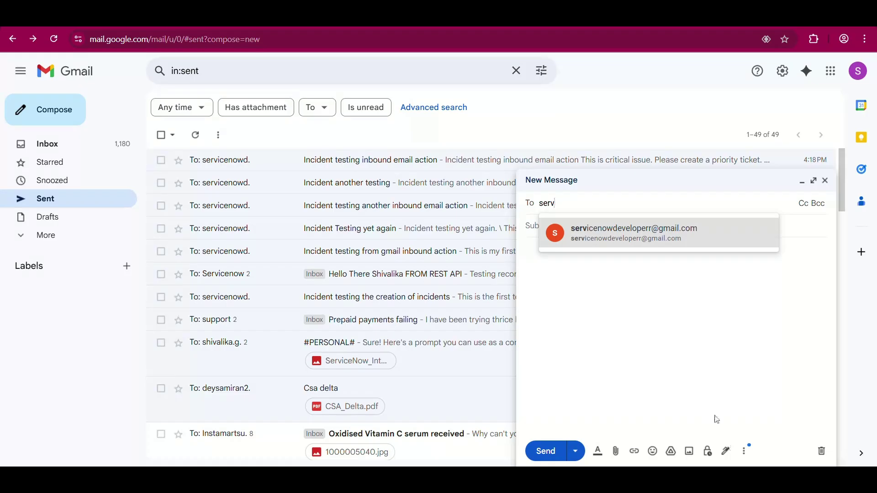
In the new Gmail message, add the suggested ServiceNow mailbox as recipient and enter the subject "Incident Another testing Use case 2".
click(619, 239)
text(Incident)
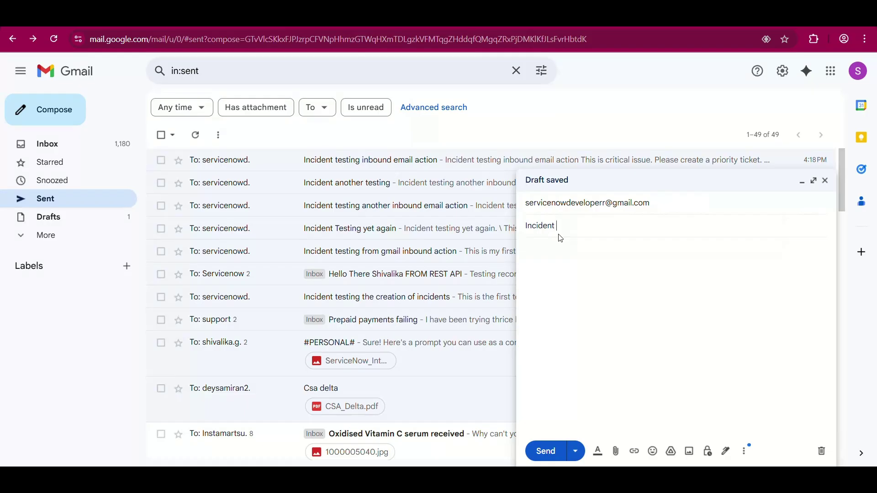
text( Another testi)
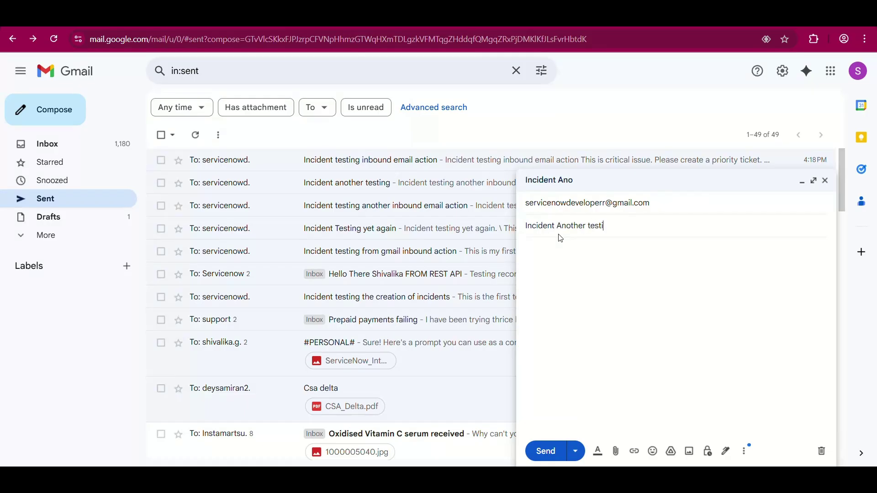
text(ng Use case 2)
click(532, 256)
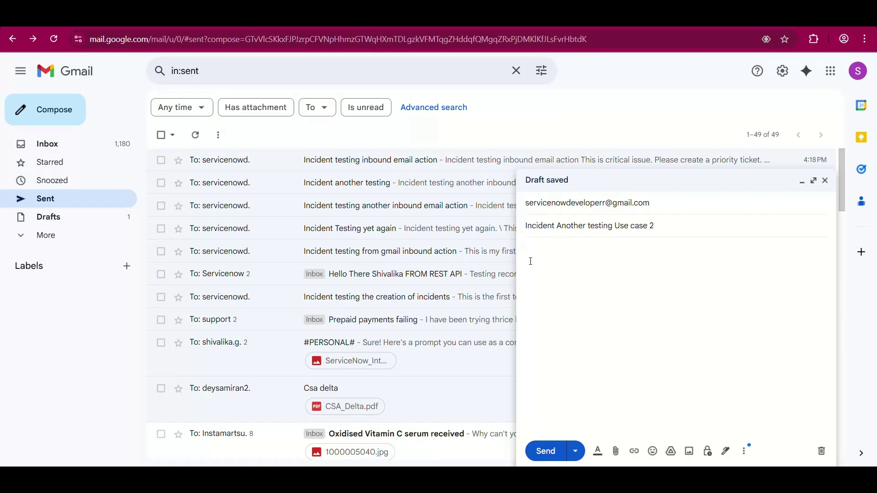
Paste the sample text into the message body and delete the LAP-1023 value after "Configuration Item:".
key(ctrl+v)
click(649, 248)
key(BackSpace)
key(BackSpace)
key(BackSpace)
key(BackSpace)
key(BackSpace)
key(BackSpace)
key(BackSpace)
key(BackSpace)
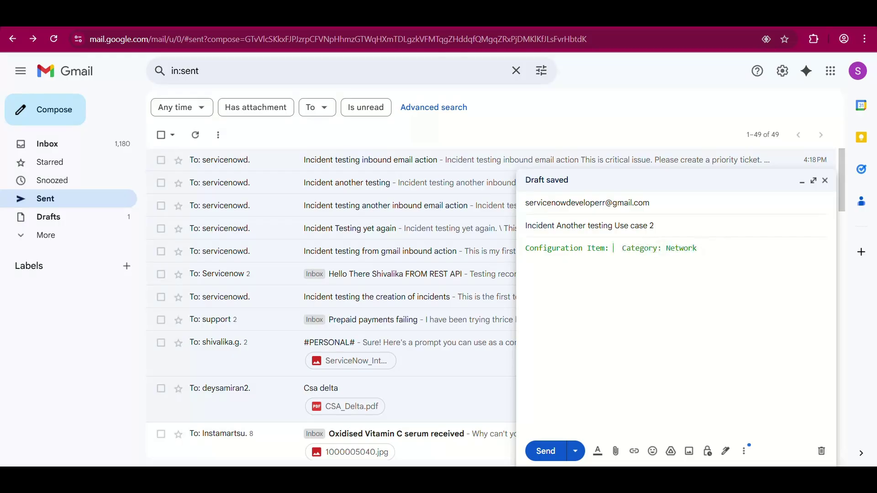
On the open ServiceNow incident, browse the Configuration item lookup list and copy the name "Adobe Acrobat".
key(ctrl+Tab)
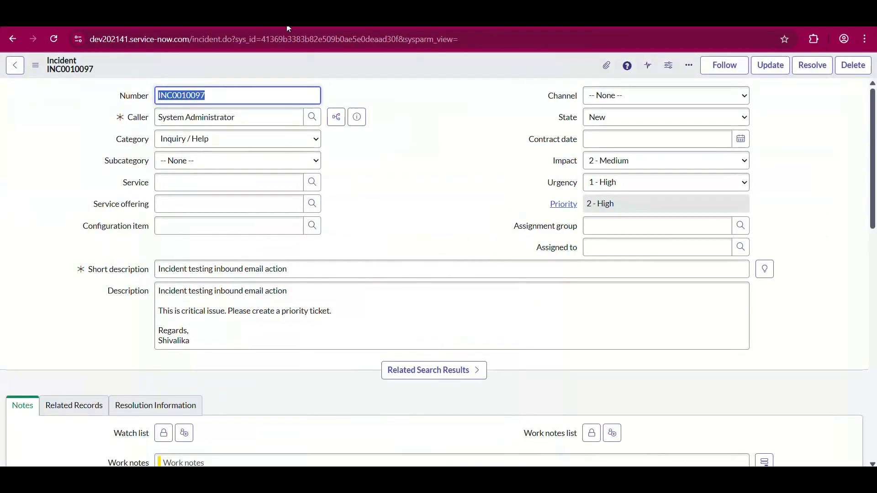
click(313, 227)
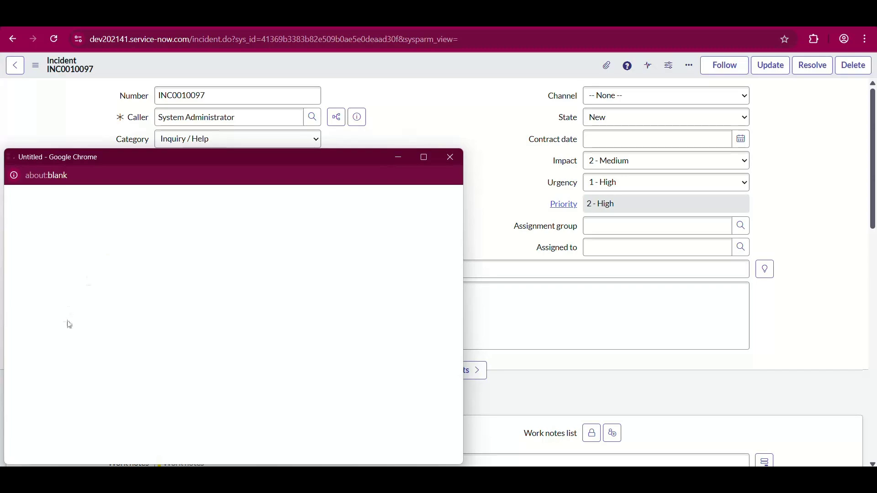
scroll(177, 347, down, 6)
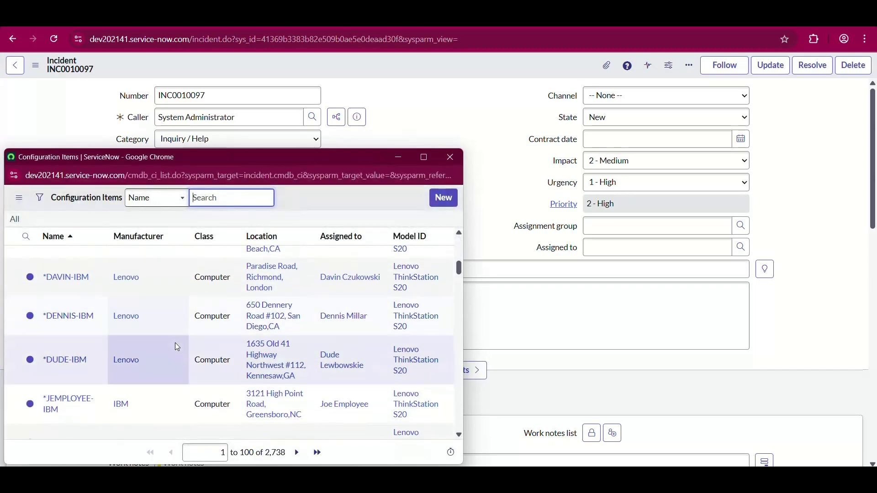
scroll(128, 383, up, 8)
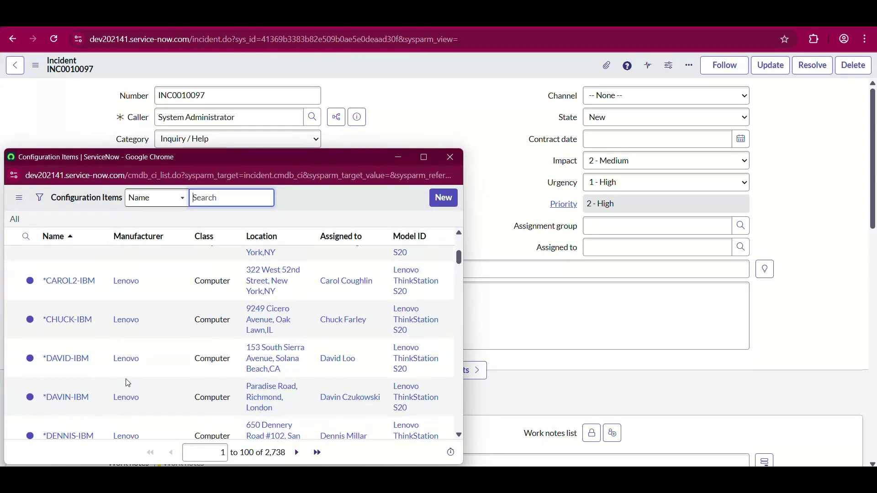
scroll(128, 383, down, 10)
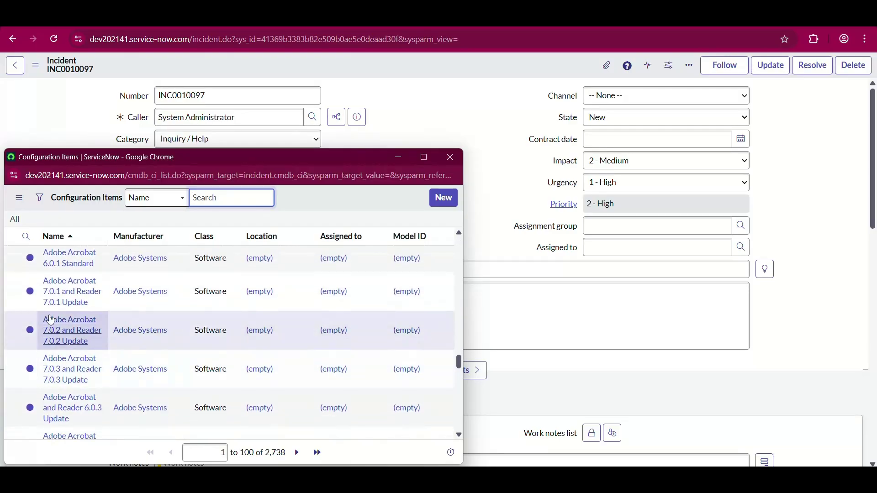
scroll(50, 315, up, 3)
scroll(51, 308, up, 1)
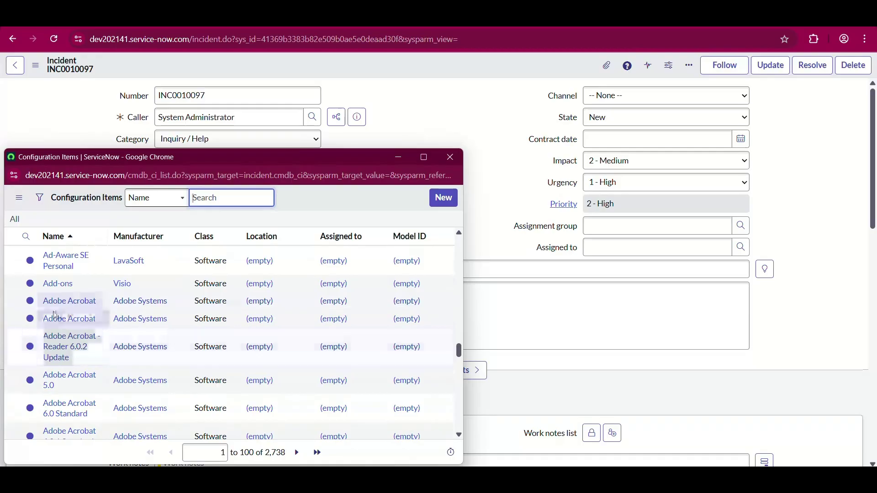
drag(41, 302, 98, 304)
key(ctrl+c)
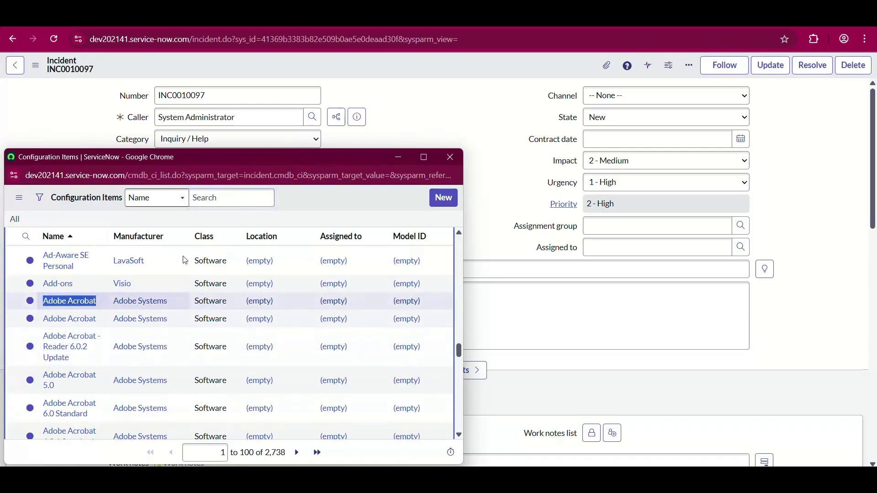
click(387, 101)
Return to the Gmail draft, enter "Adobe Acrobat" inline as the configuration item before "Category: Network", and send the email.
key(alt+Tab)
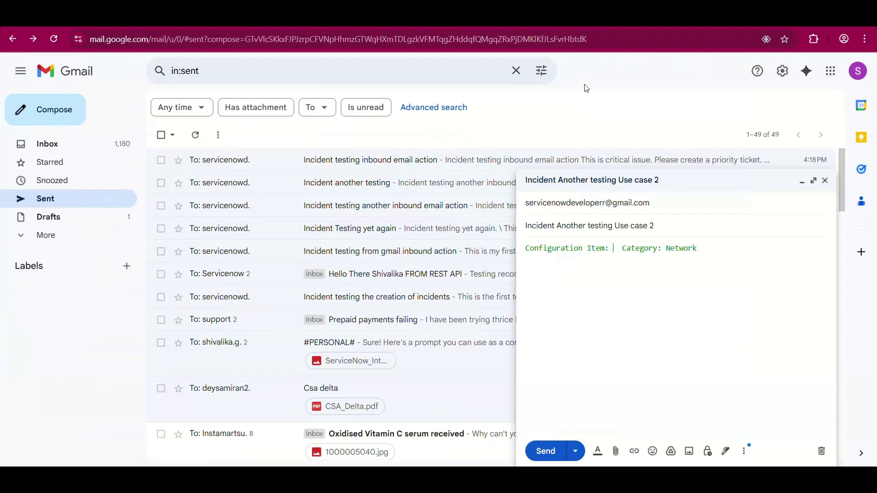
key(ctrl+v)
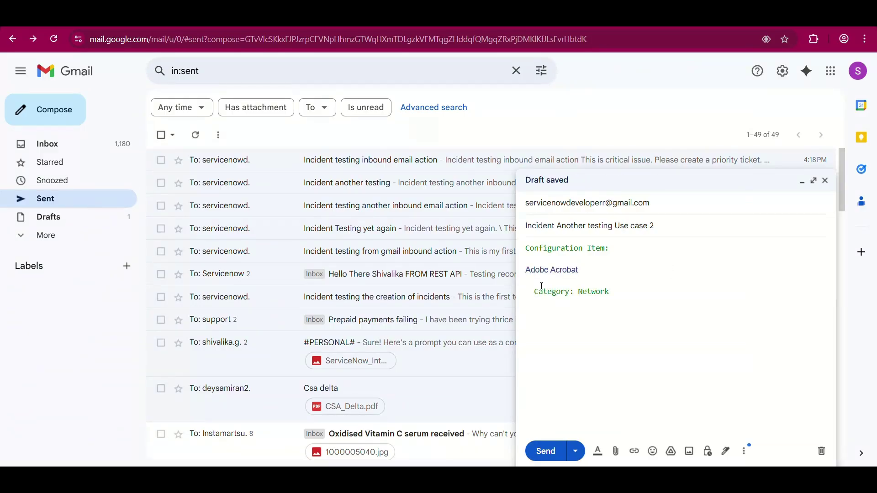
key(ctrl+z)
text(Adb)
key(BackSpace)
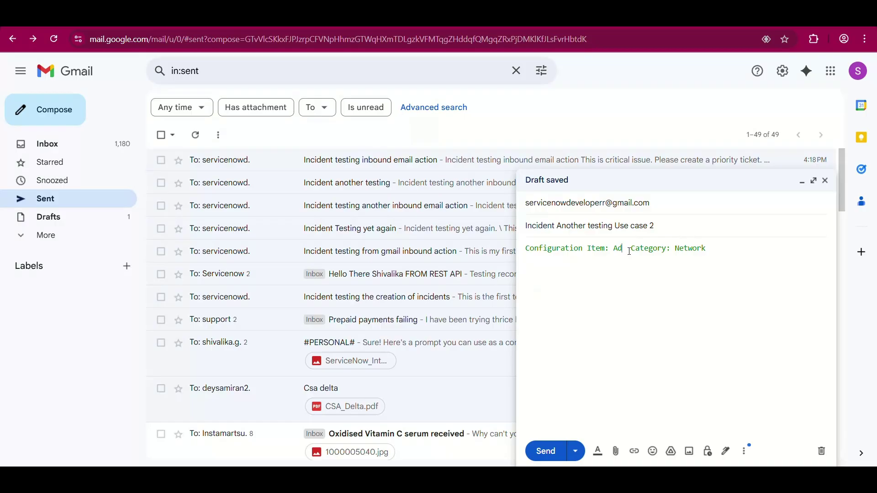
text(obe Acrobat)
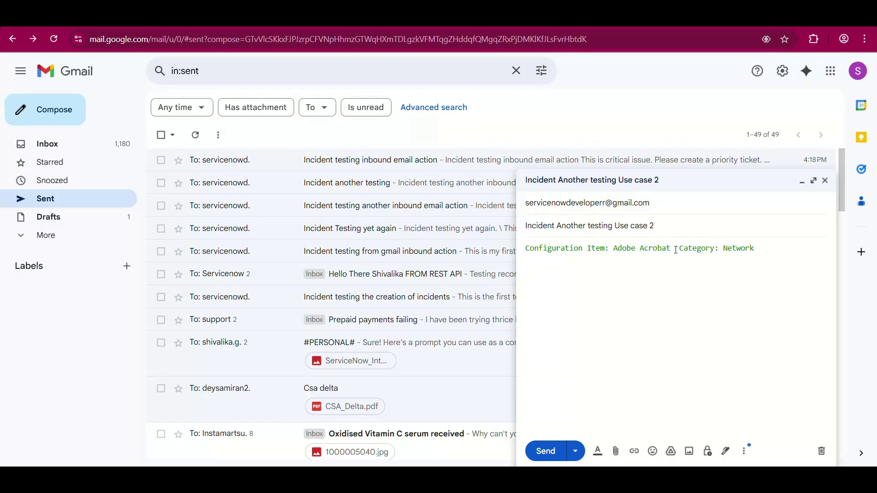
key(BackSpace)
click(548, 451)
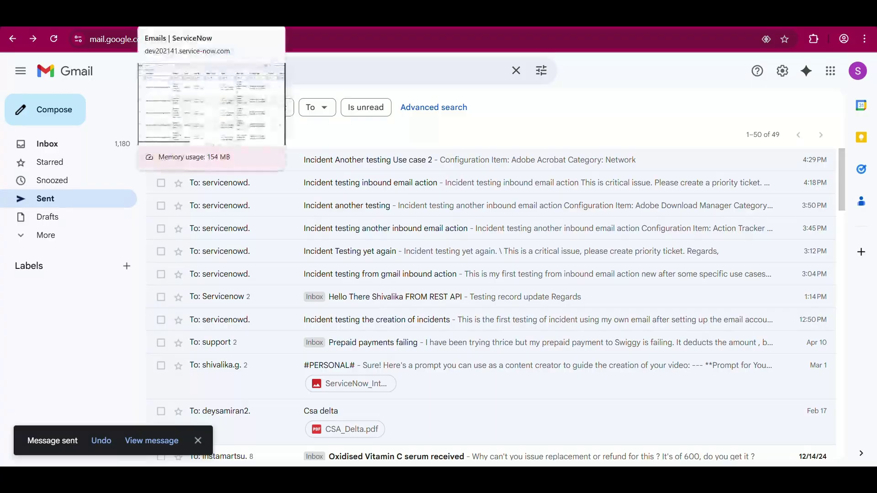
Switch to the ServiceNow list of emails received today and reload it to check for the test email.
click(192, 18)
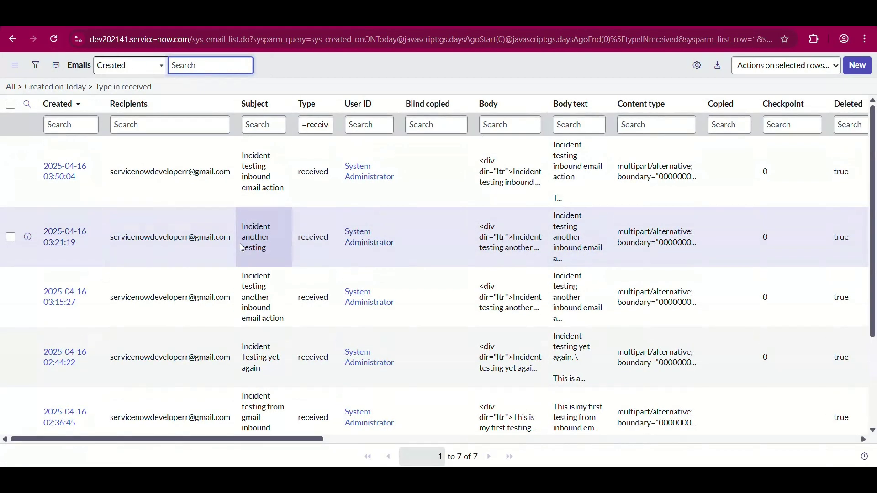
click(55, 39)
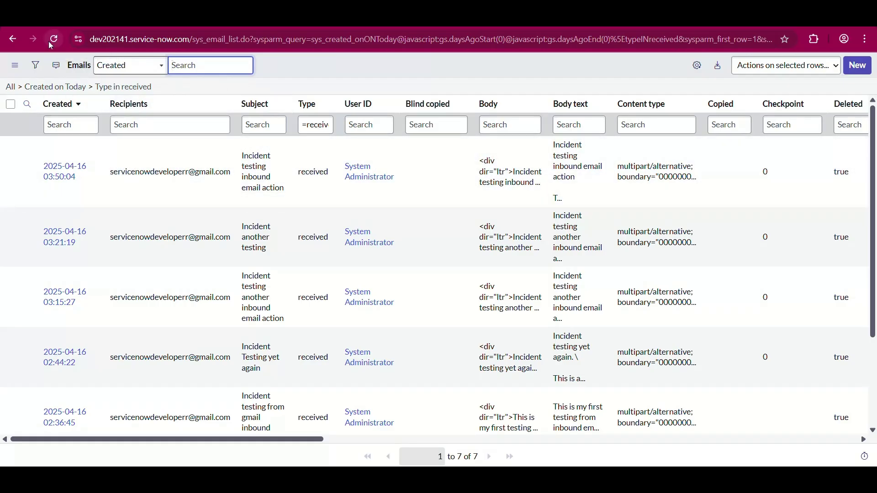
Reload the received emails list and open the target incident of the "Incident Another testing Use case 2" email.
click(50, 42)
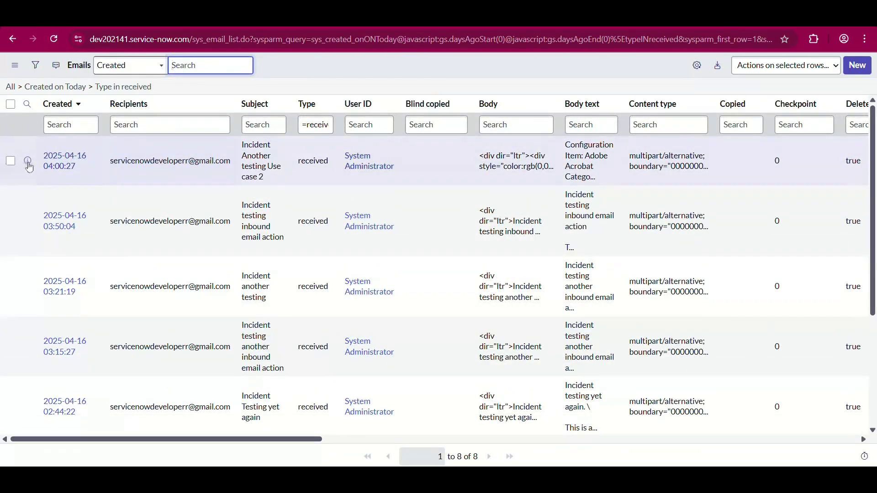
right_click(72, 167)
click(72, 180)
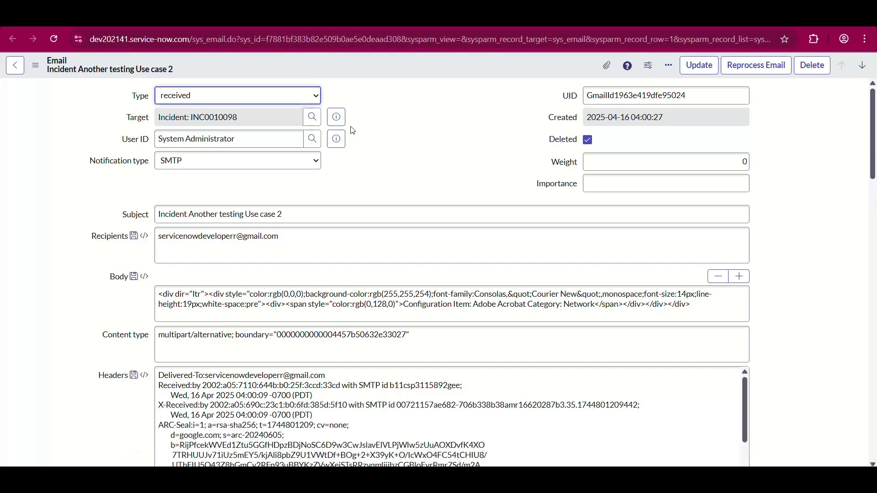
click(337, 117)
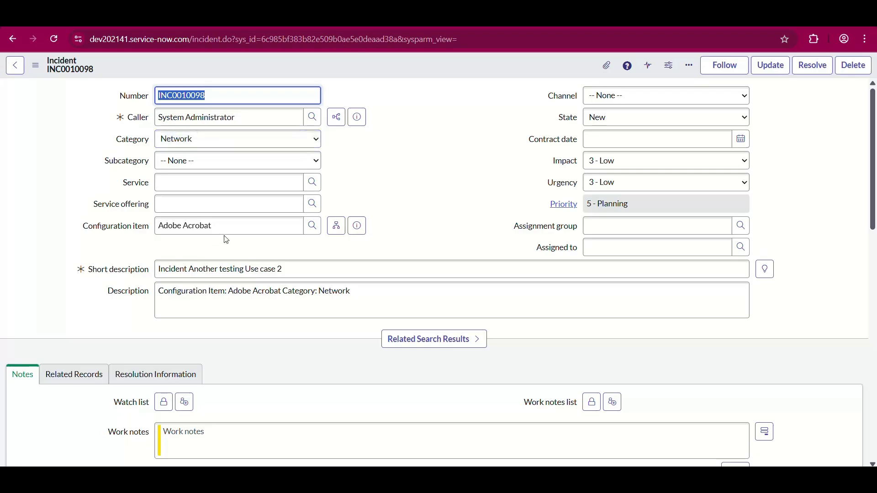
Check the incident's category, configuration item and description, along with its activity log including work notes and field changes.
scroll(260, 276, down, 1)
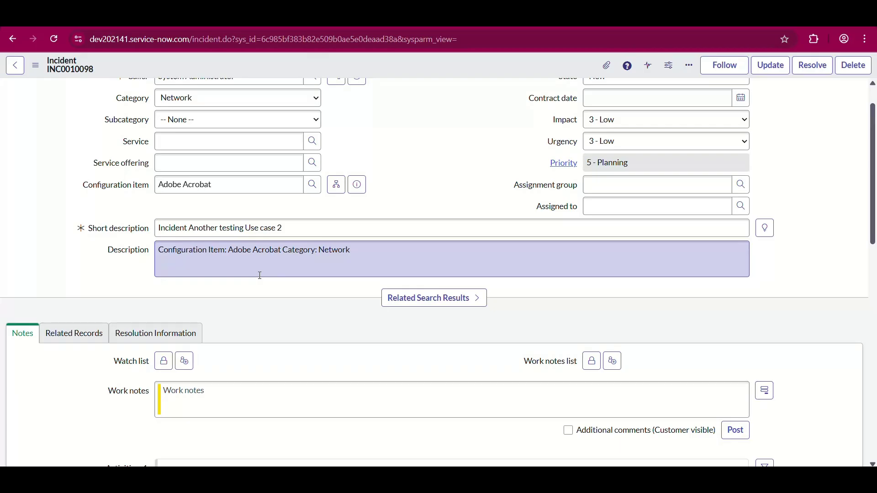
scroll(260, 275, down, 2)
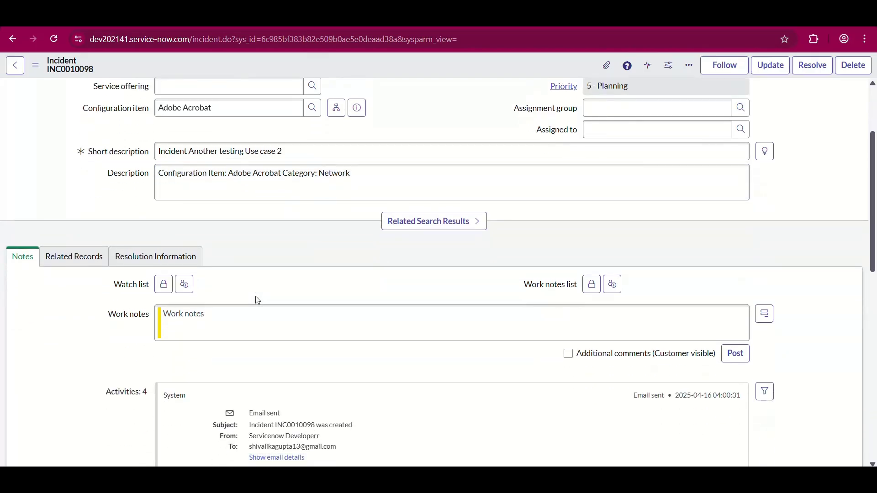
scroll(274, 236, down, 4)
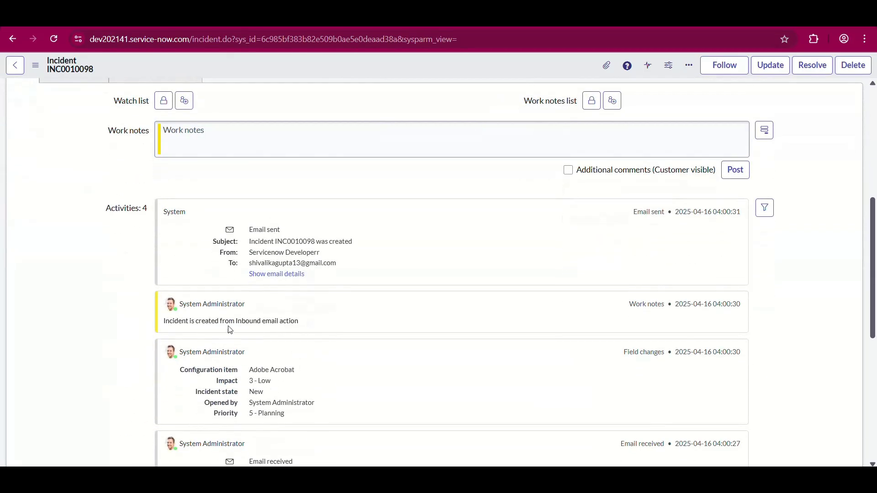
scroll(357, 354, down, 3)
scroll(357, 355, up, 12)
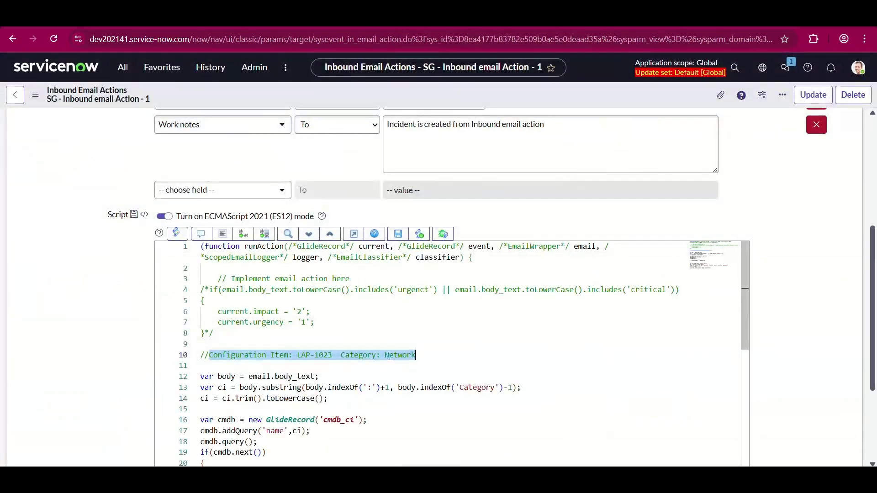
Return to the inbound email action script and replace the split expression assigned to cat with body.lastIndexOf(':').
click(389, 354)
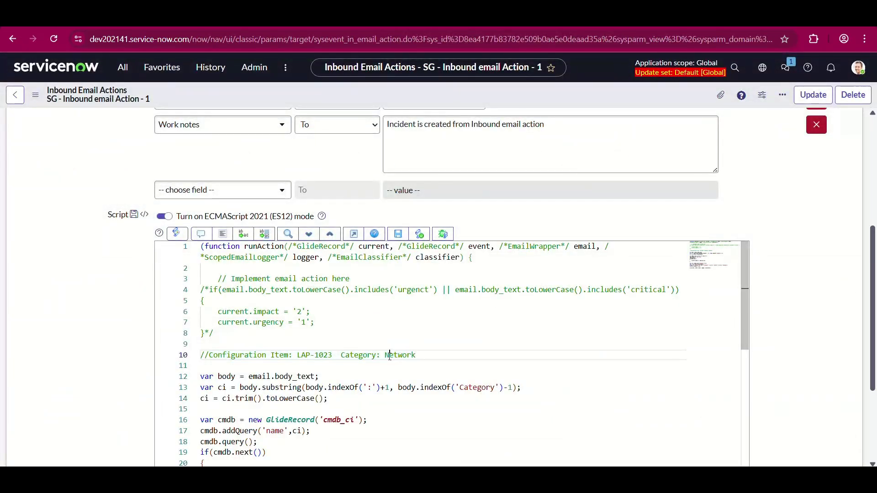
scroll(389, 388, down, 4)
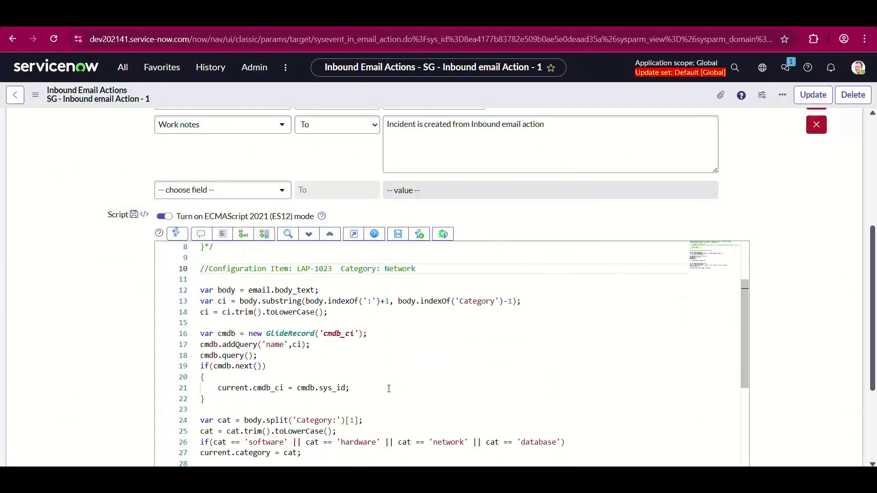
scroll(389, 389, down, 2)
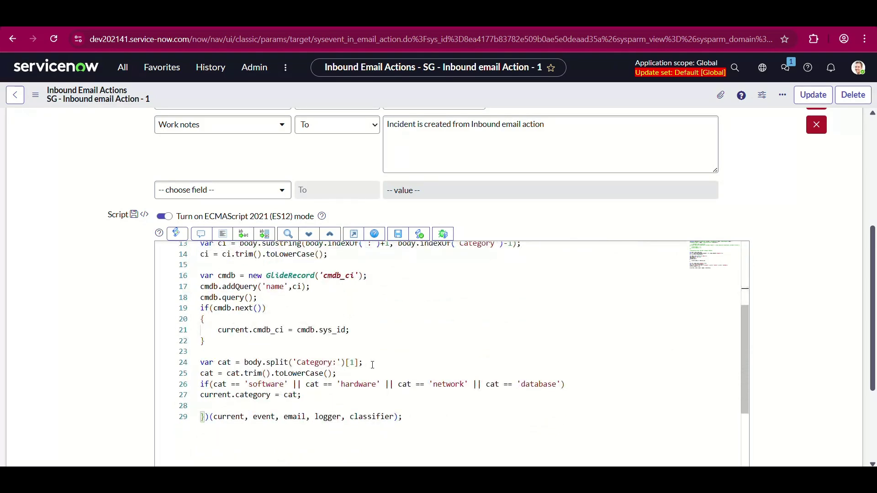
scroll(386, 368, up, 3)
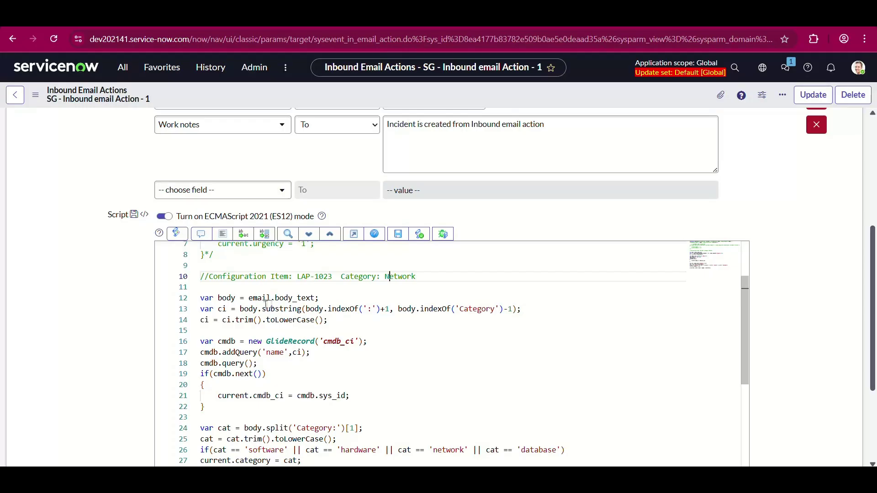
scroll(375, 376, down, 3)
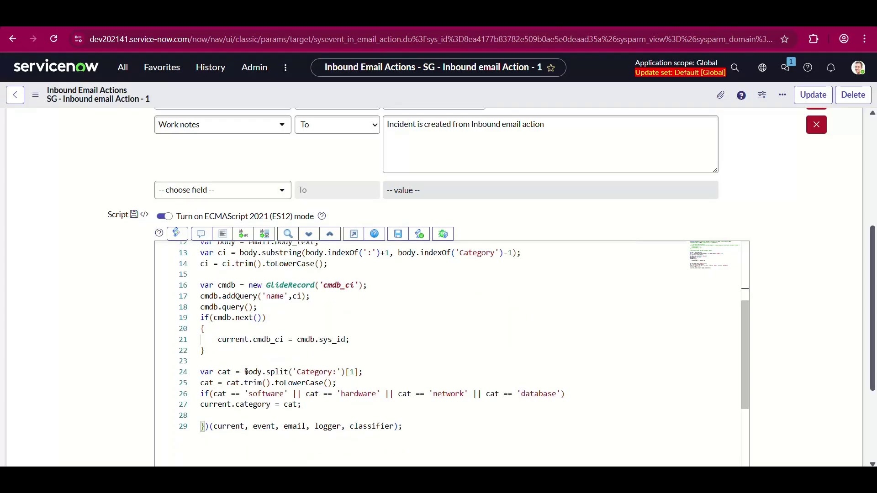
drag(246, 372, 382, 370)
text(l)
text(ody,)
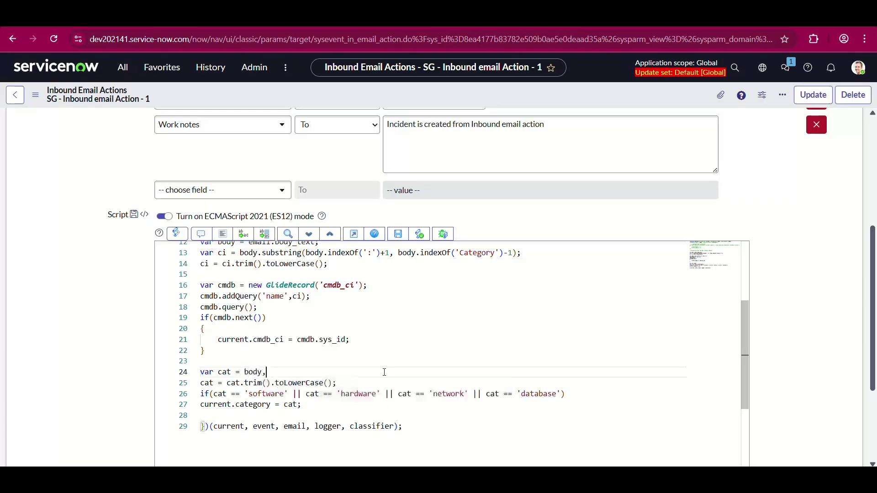
key(BackSpace)
text(.lastIndexOf)
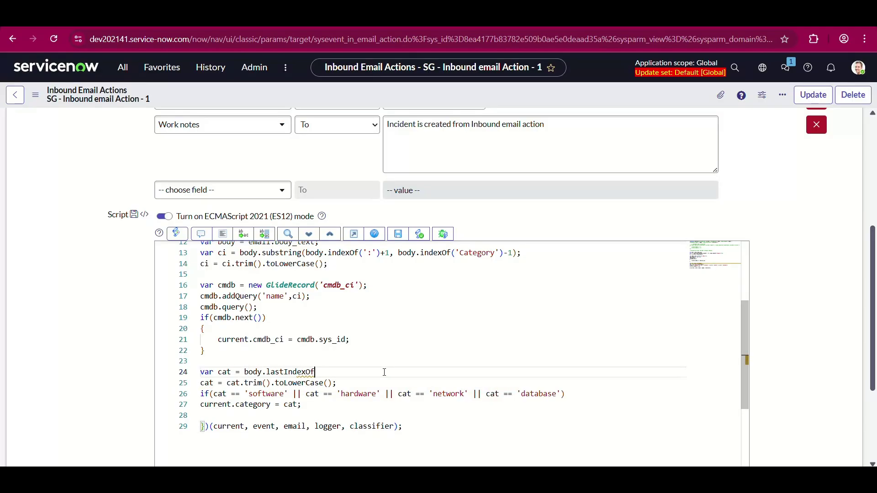
text((':')
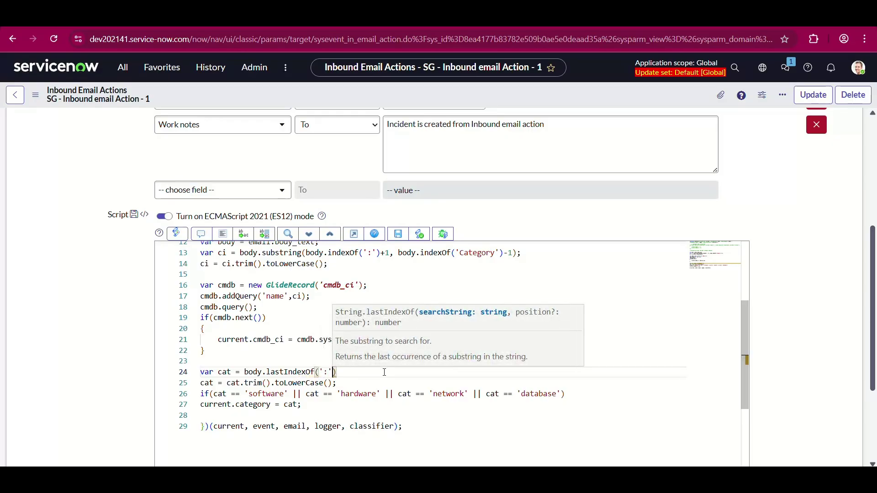
Compare the expression with the sample comment and append +1 after body.lastIndexOf(':') in the cat assignment.
click(311, 311)
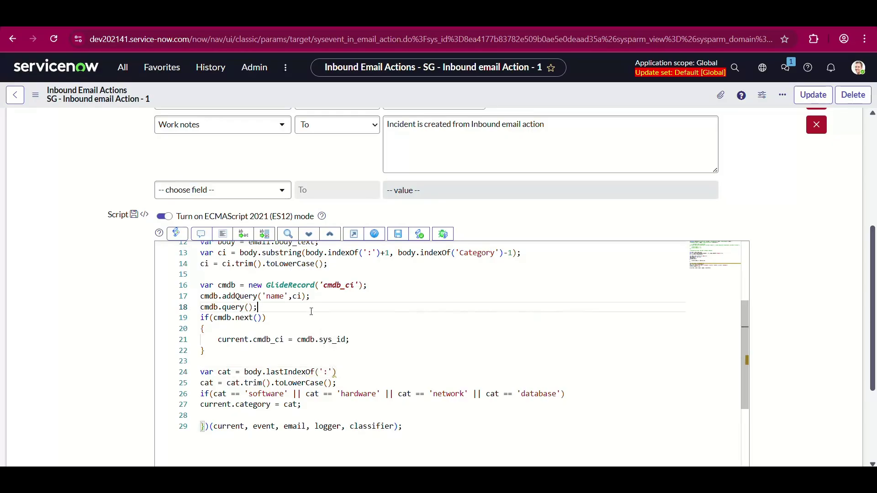
scroll(319, 311, up, 2)
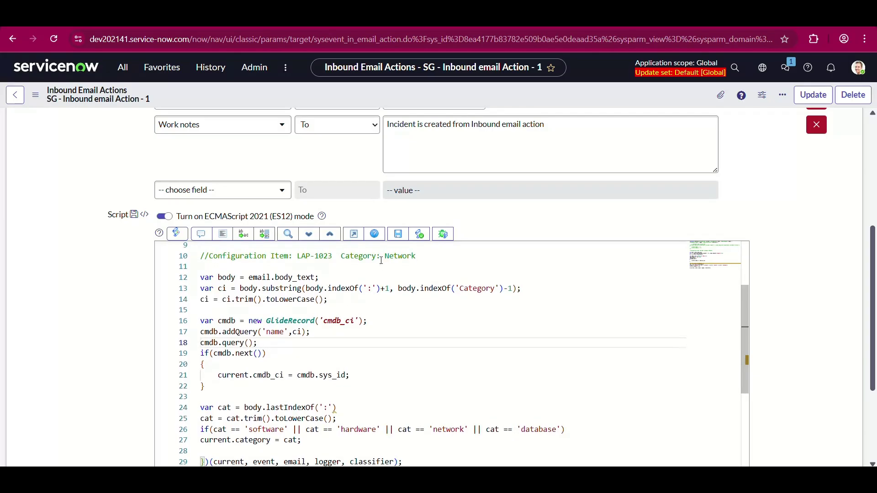
scroll(377, 336, down, 2)
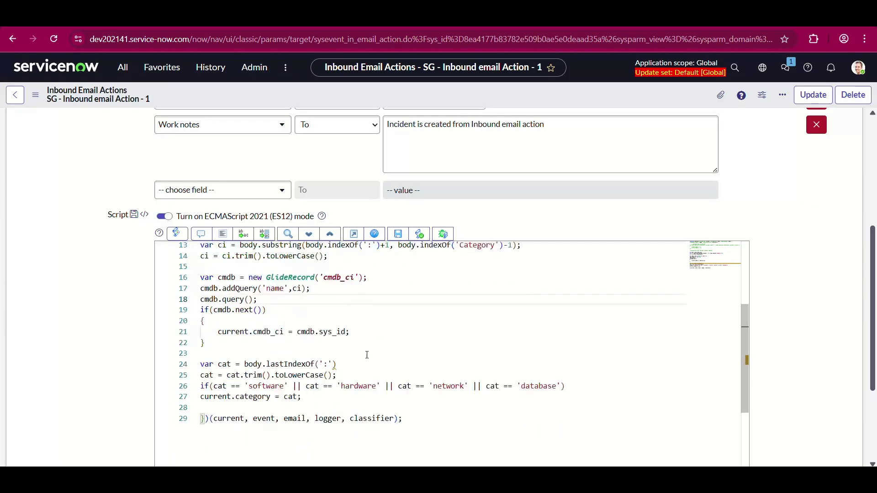
click(338, 364)
text(+1)
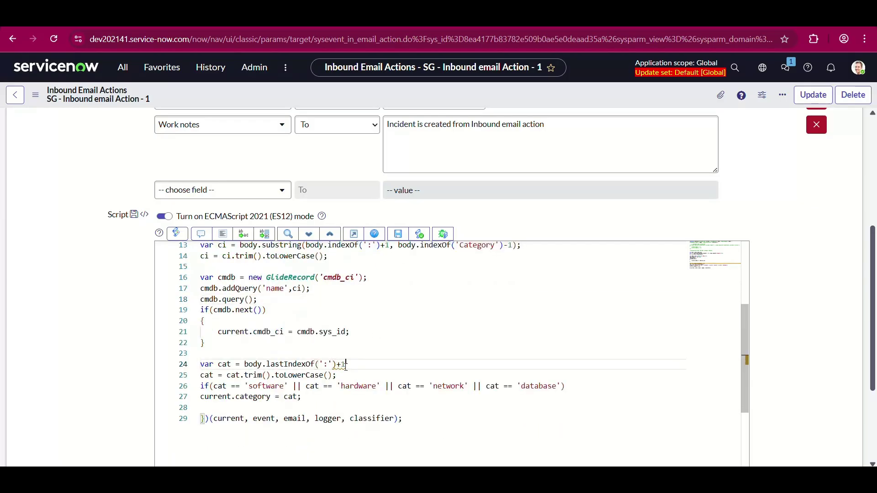
Wrap the cat expression in body.substring( ) so it reads body.substring(body.lastIndexOf(':')+1).
click(244, 364)
text(bp)
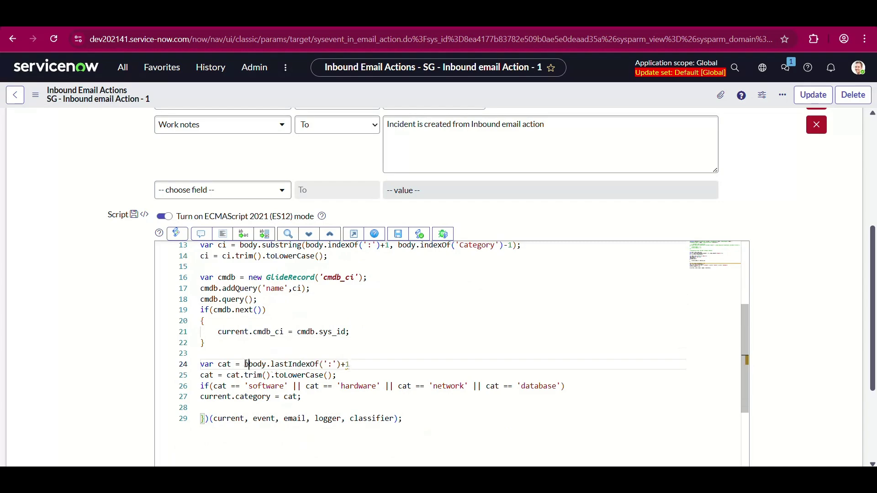
key(BackSpace)
text(ody.substring()
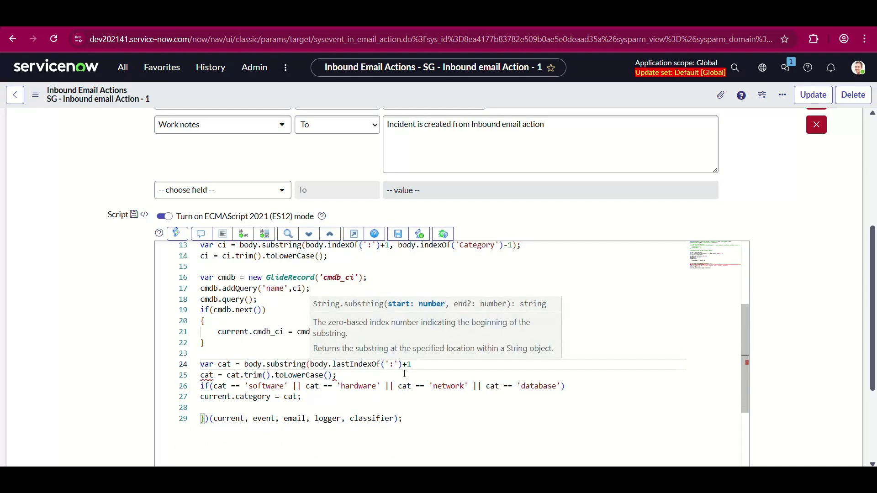
text())
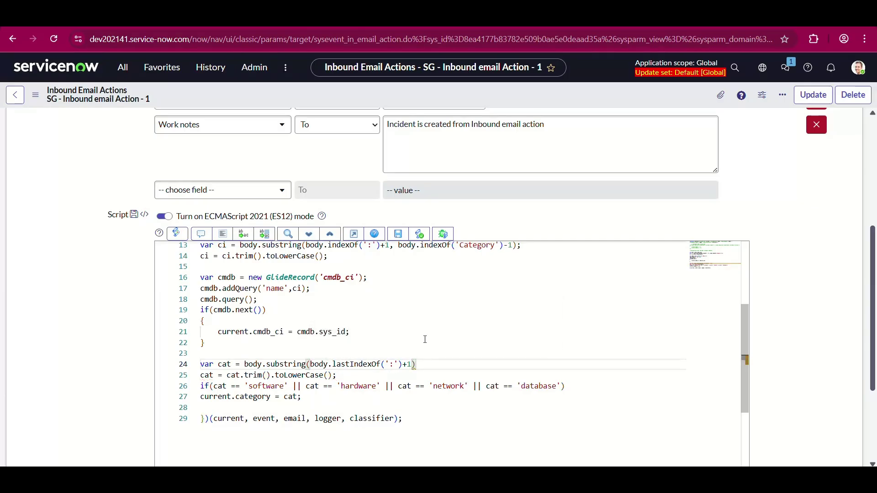
Review the "Category: Network" part of the sample comment and end the cat assignment line with a semicolon.
scroll(424, 340, up, 3)
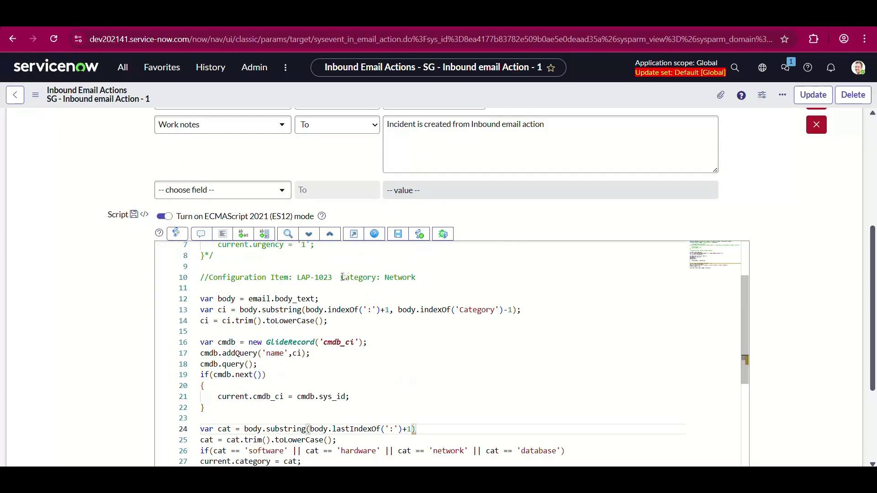
drag(343, 277, 419, 277)
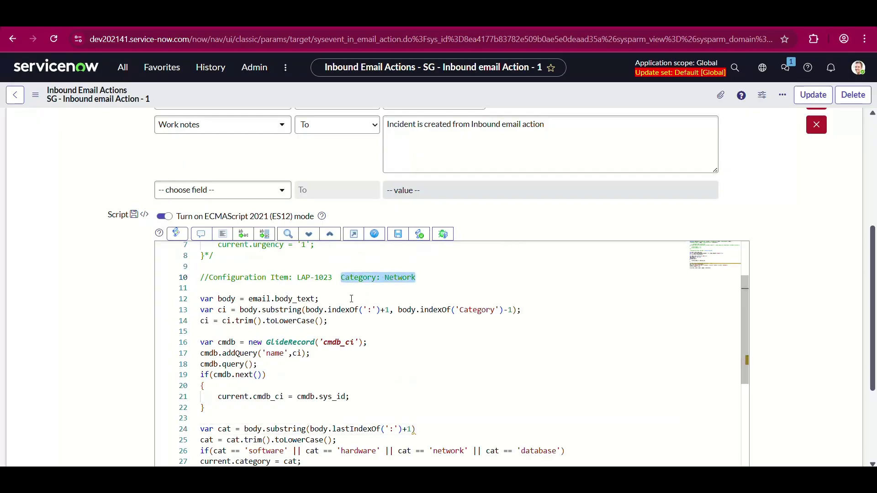
click(376, 287)
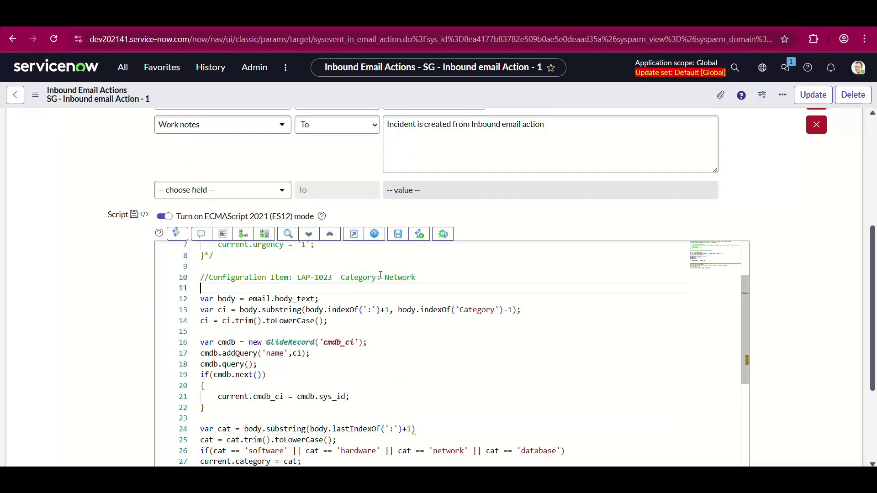
click(380, 277)
drag(379, 278, 388, 281)
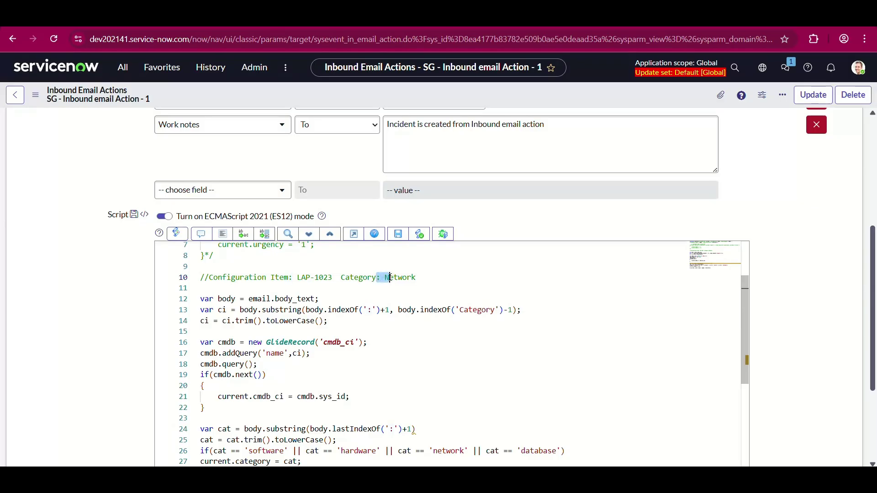
click(388, 288)
scroll(394, 329, down, 2)
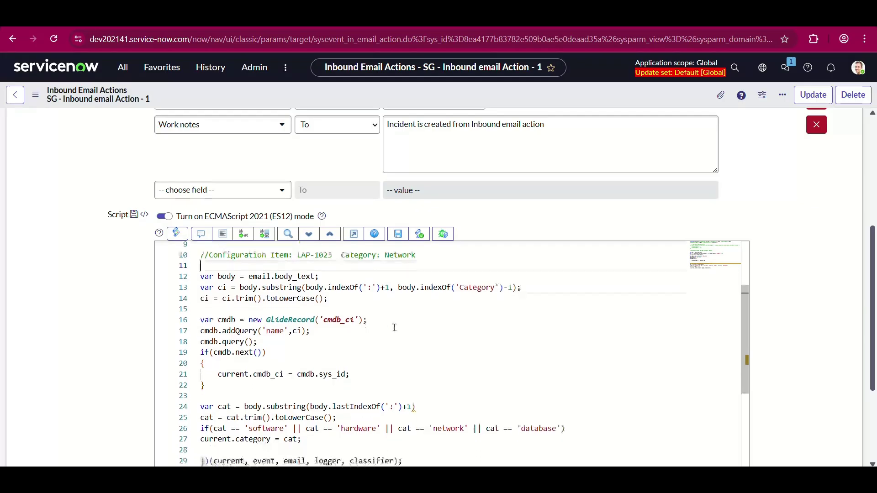
click(424, 401)
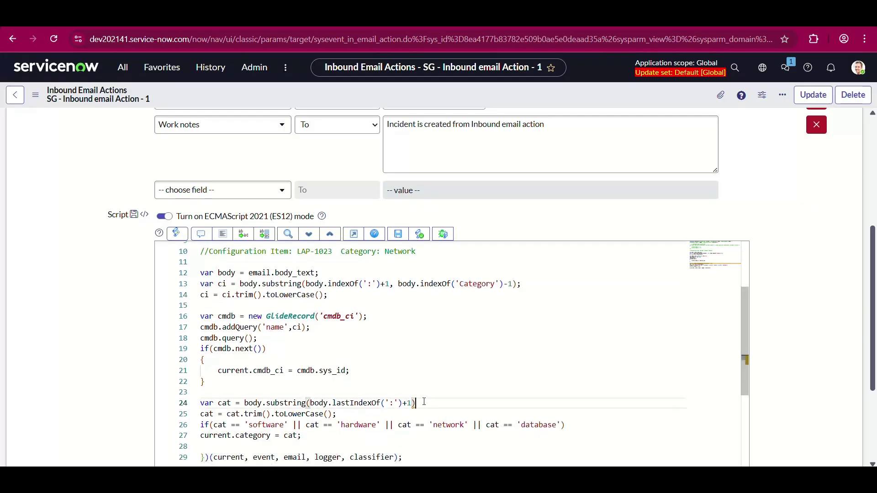
text(;)
scroll(202, 375, down, 3)
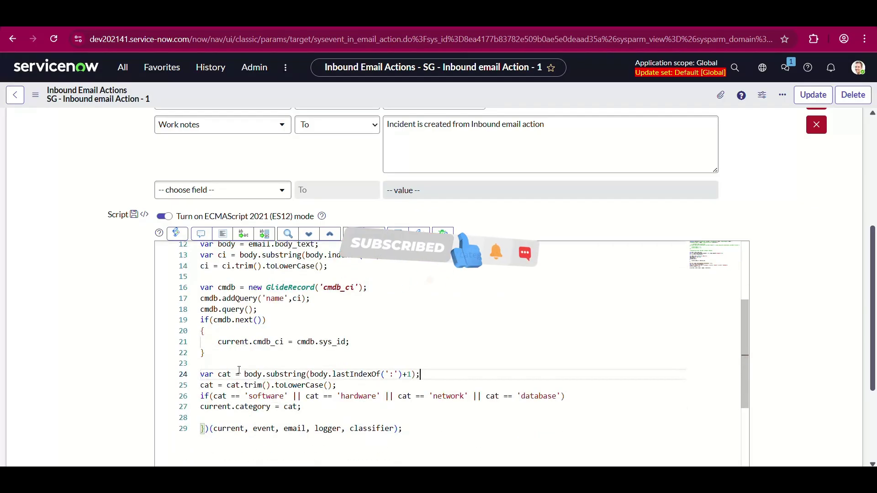
scroll(385, 349, down, 2)
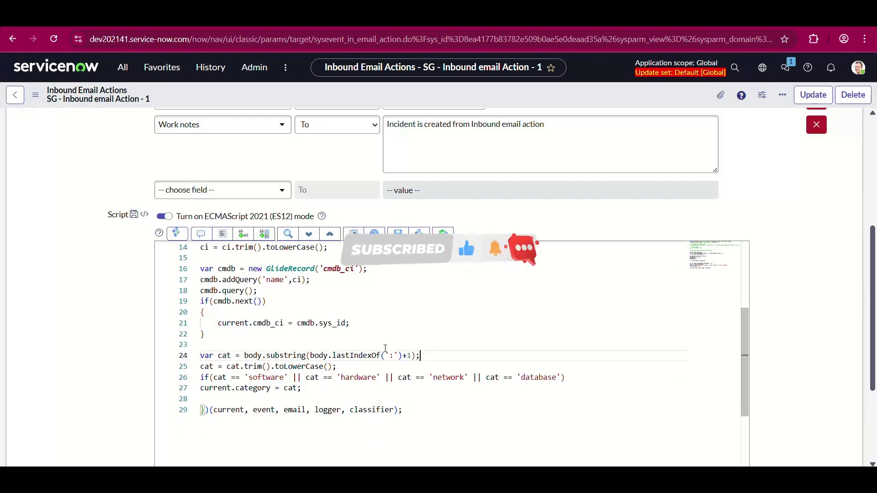